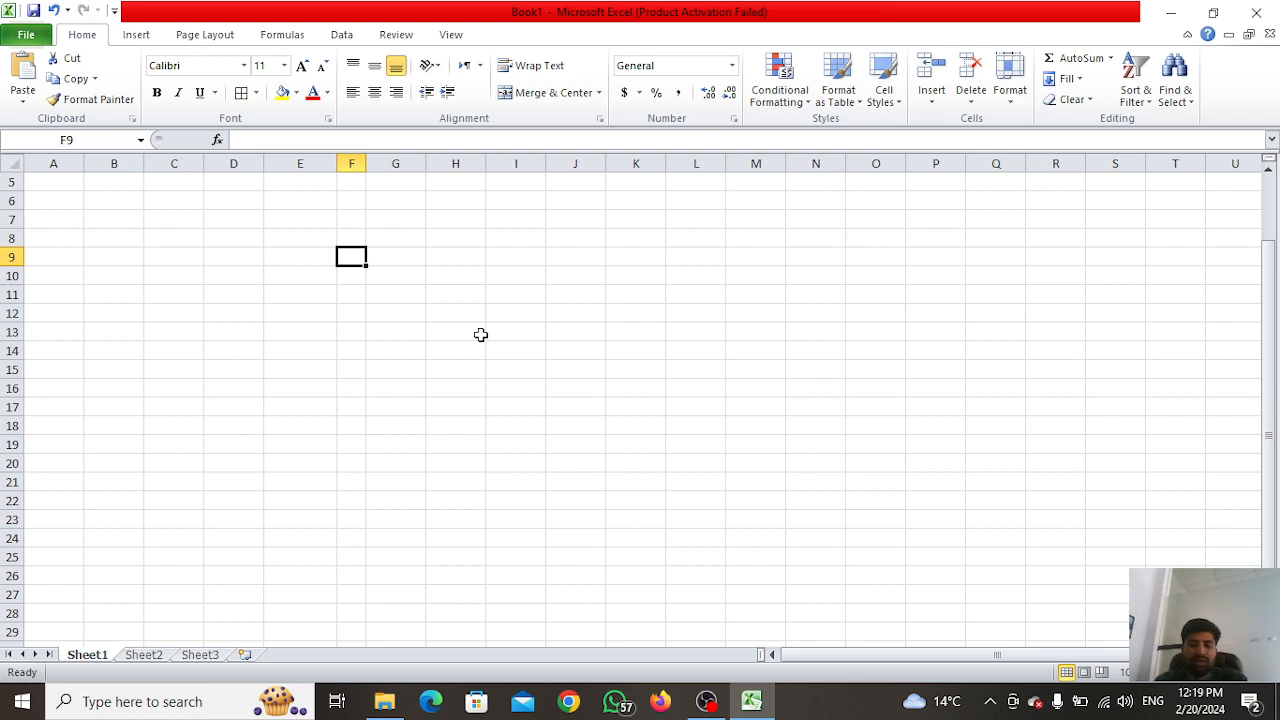
pyautogui.press('Left')
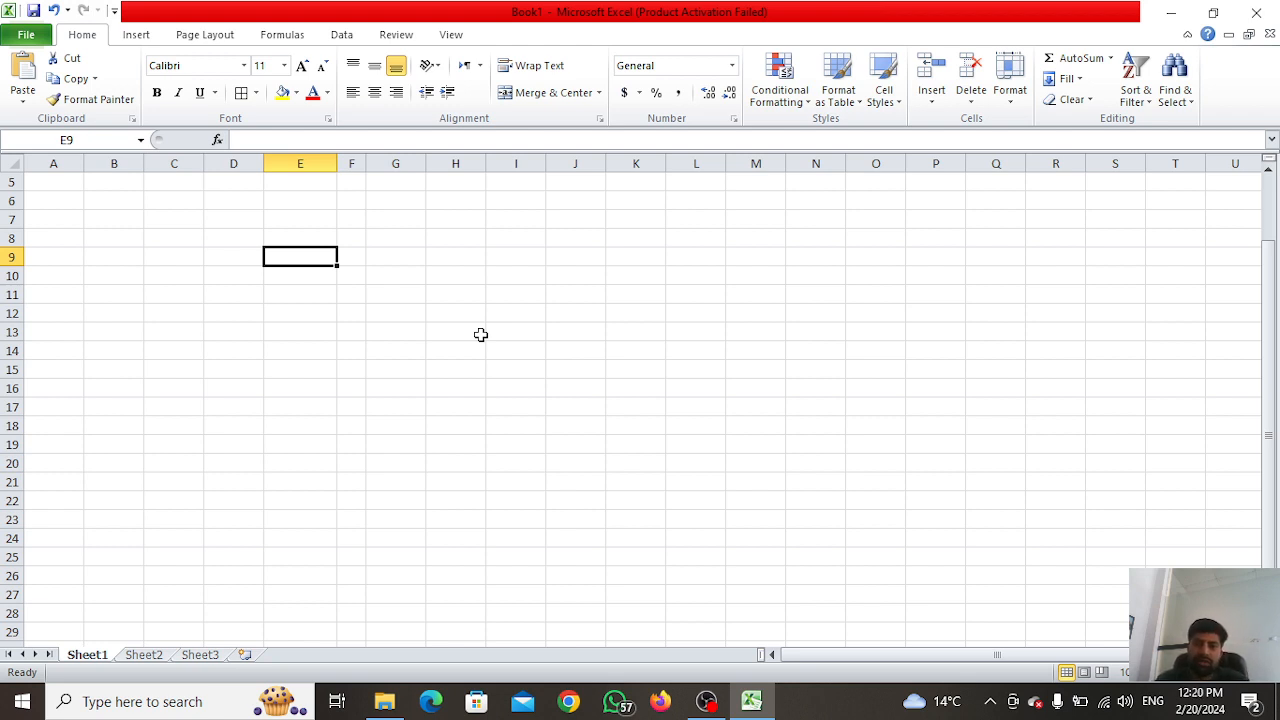
pyautogui.press('Up')
pyautogui.press('Left')
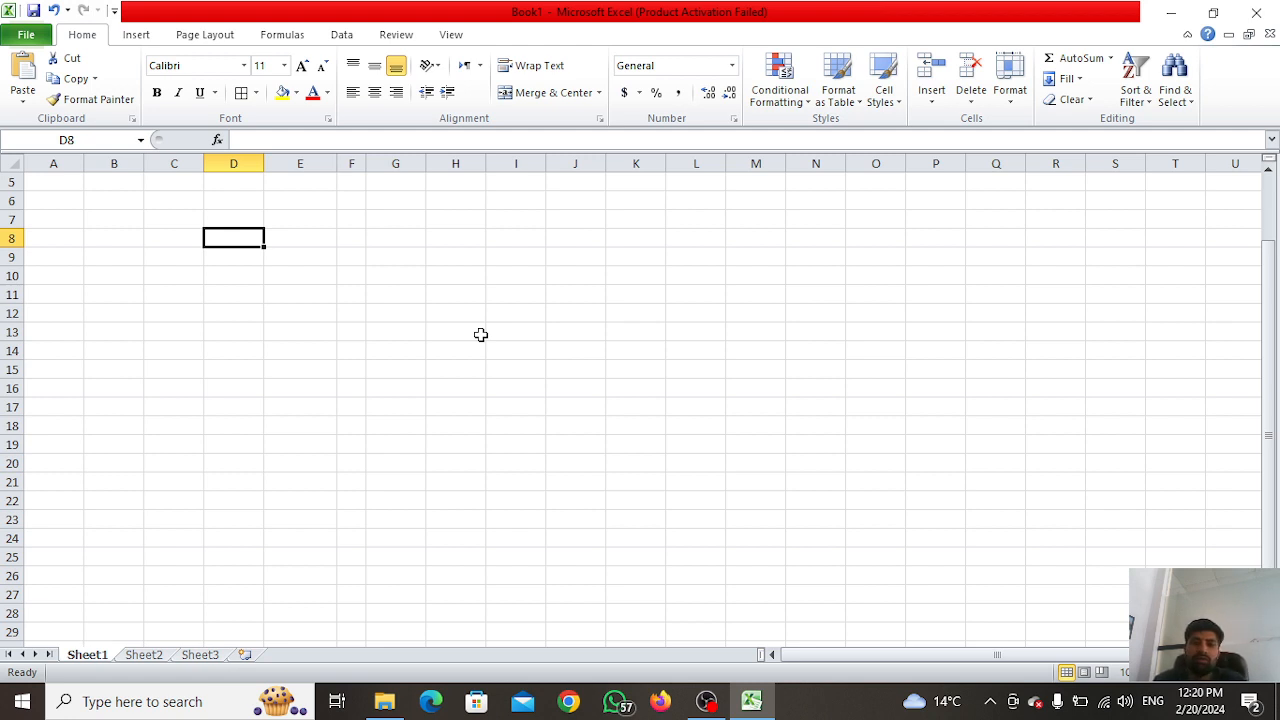
pyautogui.press('Up')
pyautogui.press('Right')
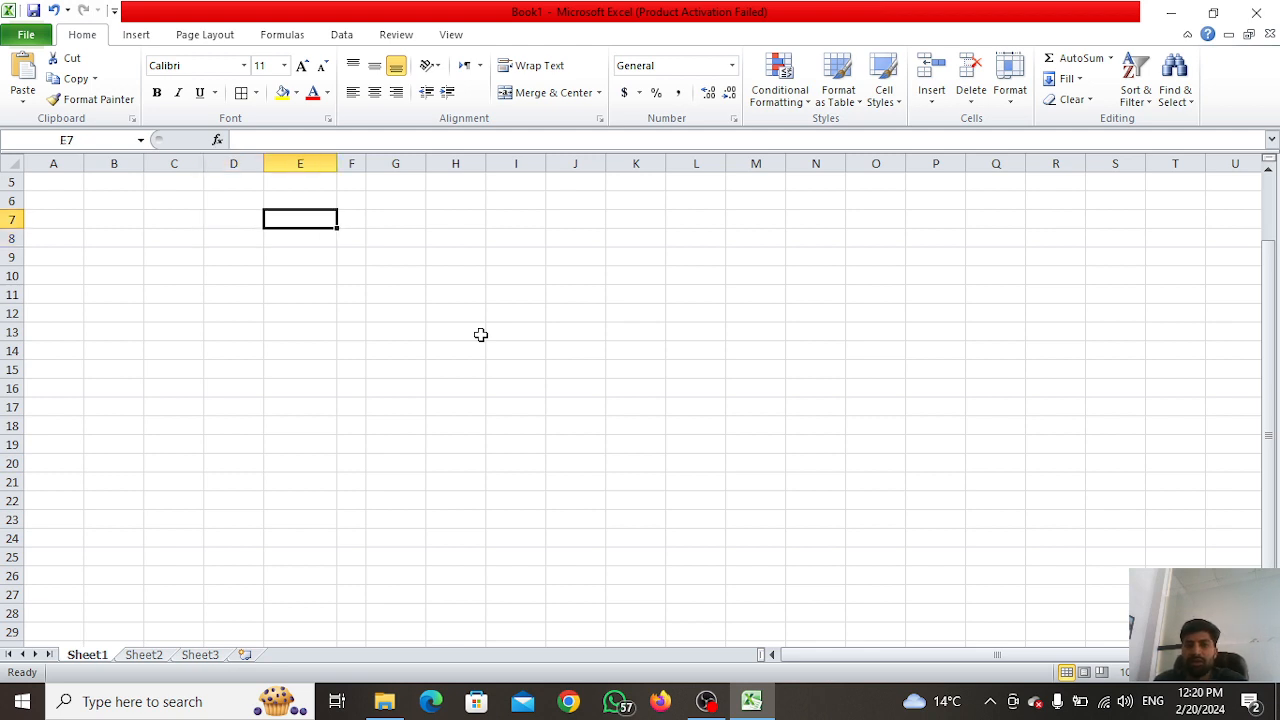
pyautogui.press('Down')
pyautogui.press('Down')
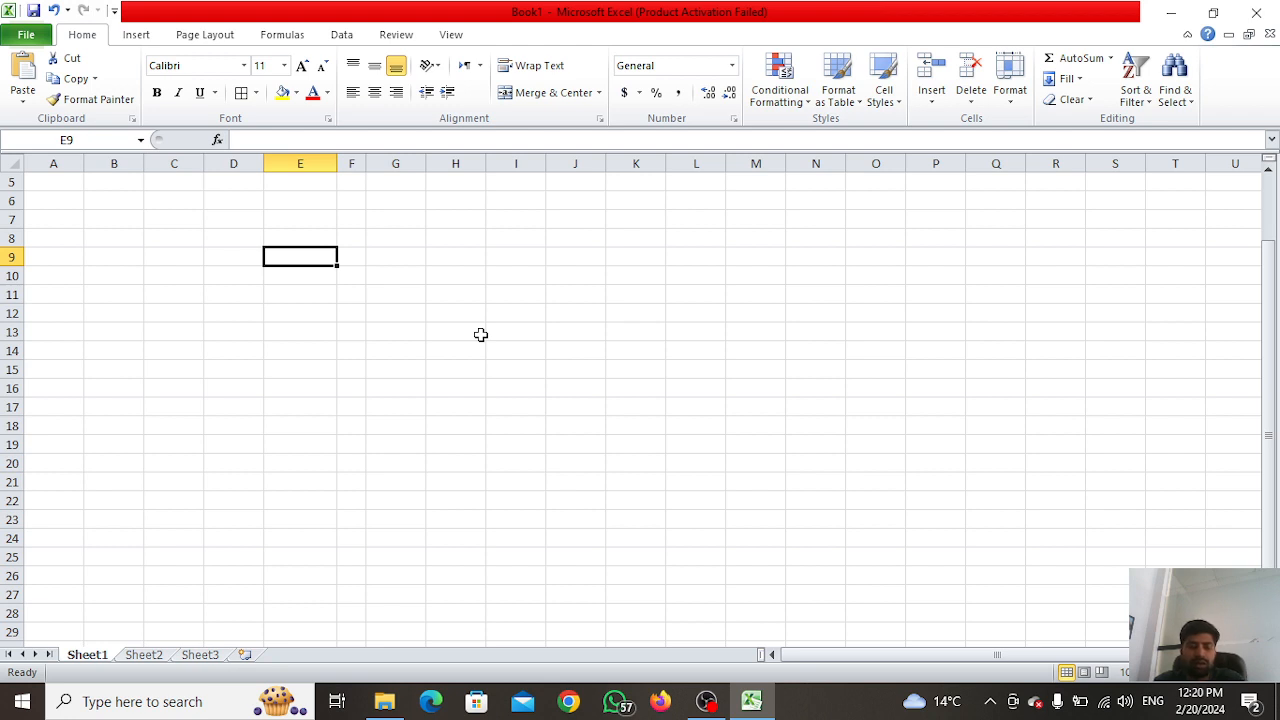
# - Enter the items pen, pencil and paper in cells D9 to D11
pyautogui.press('Left')
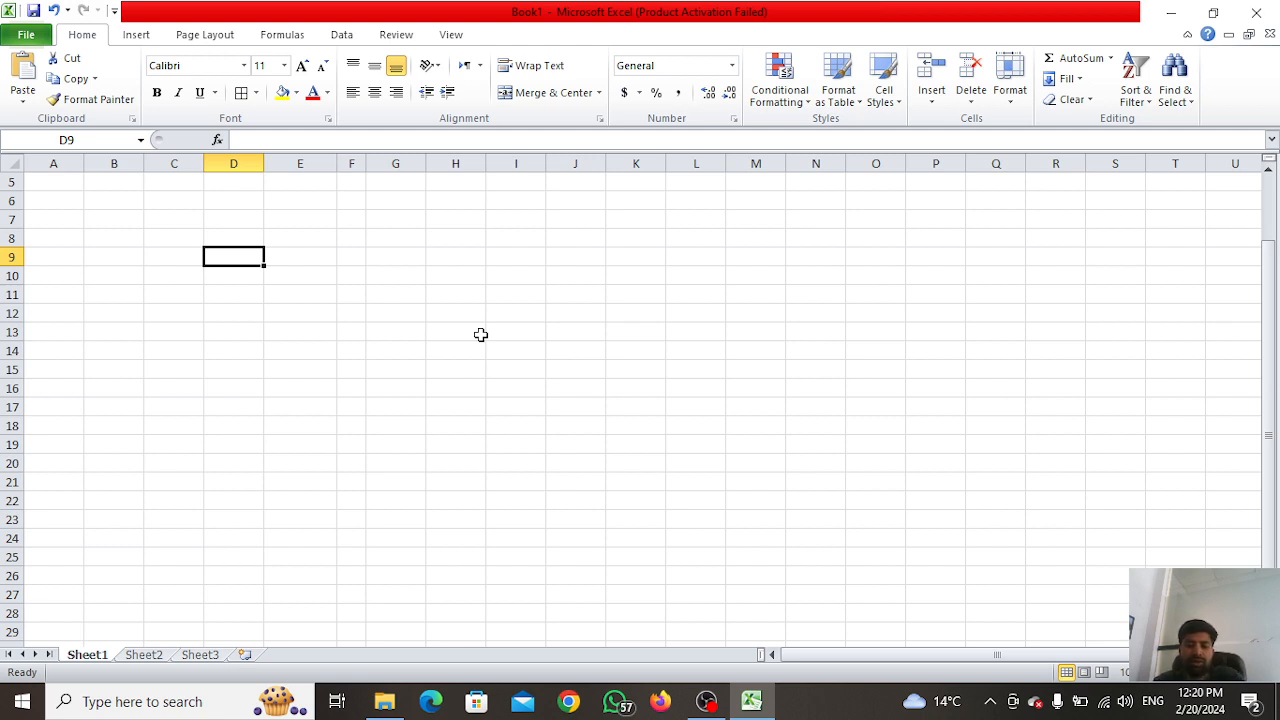
pyautogui.write('pen')
pyautogui.press('Return')
pyautogui.write('pei')
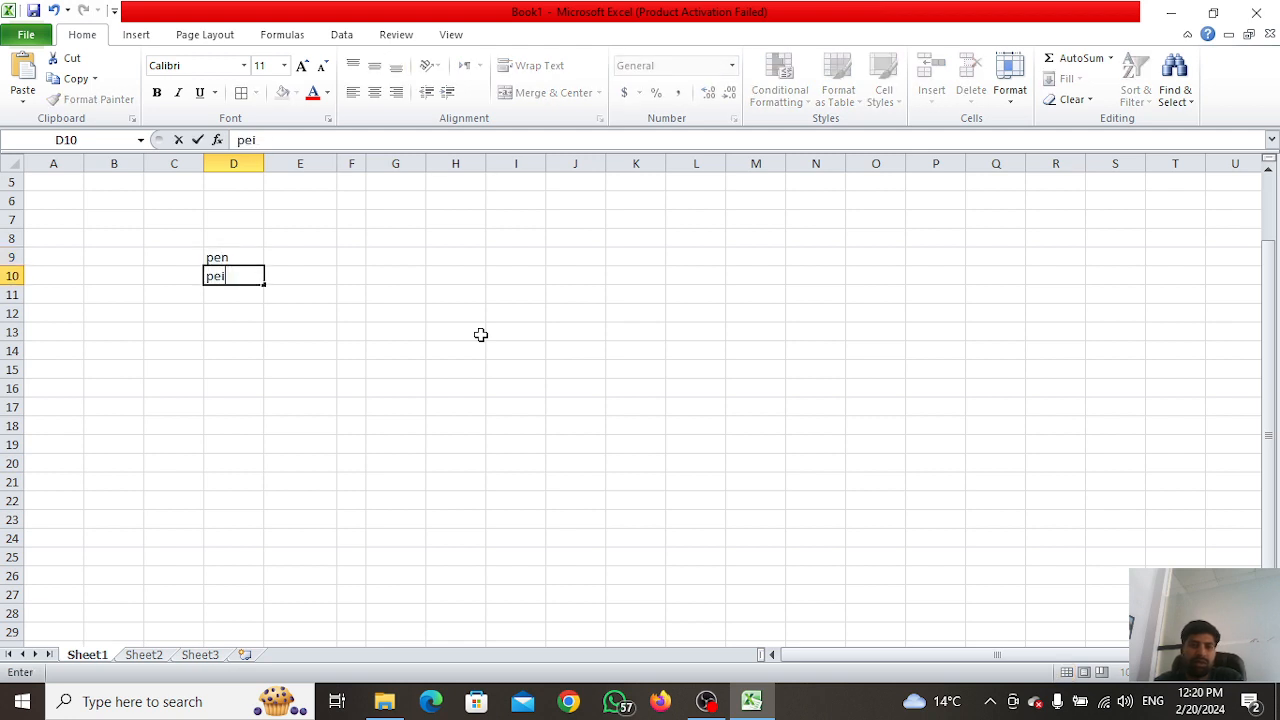
pyautogui.write('cie')
pyautogui.press('Return')
pyautogui.write('paper')
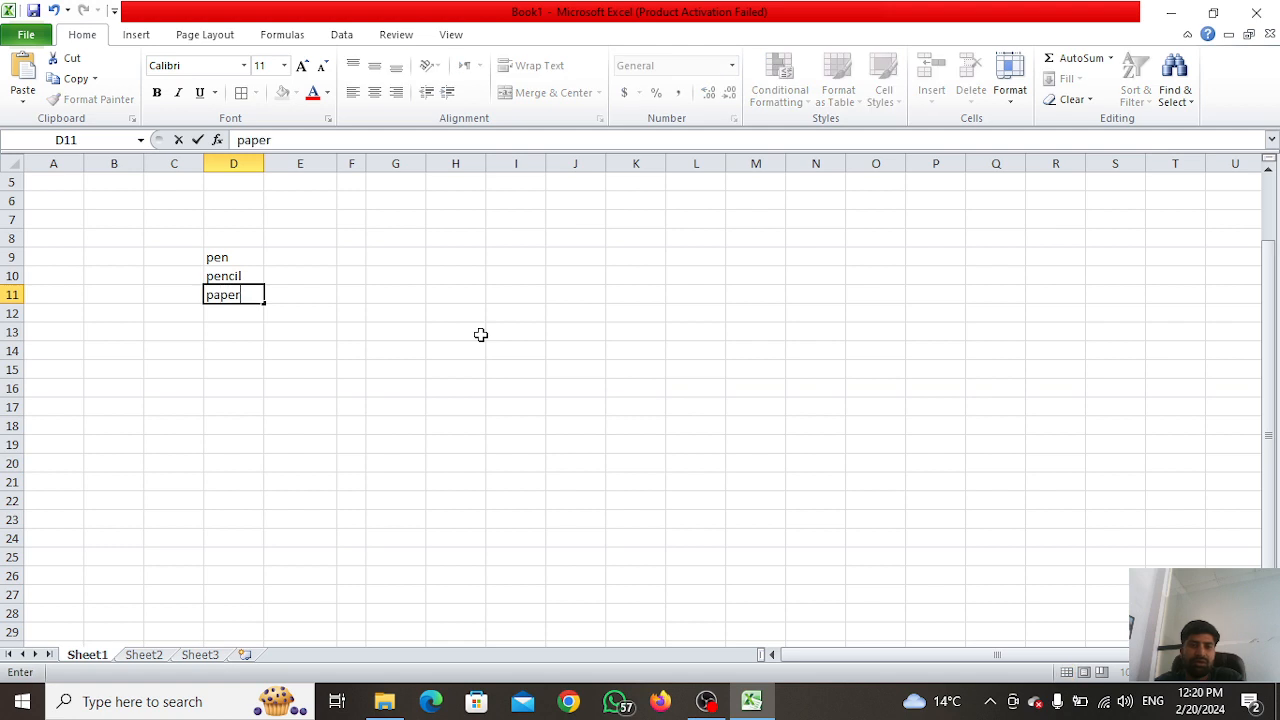
pyautogui.press('Return')
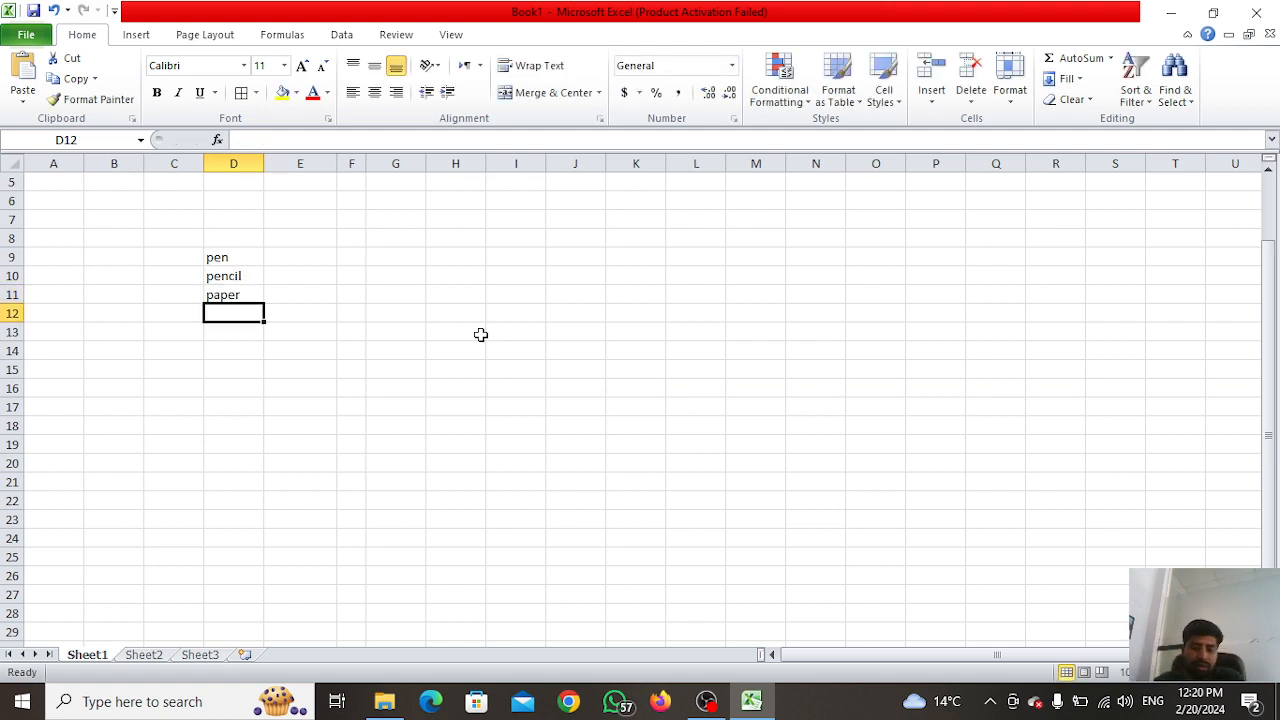
# - Continue the item list with table in D12 and chair in D13
pyautogui.write('table')
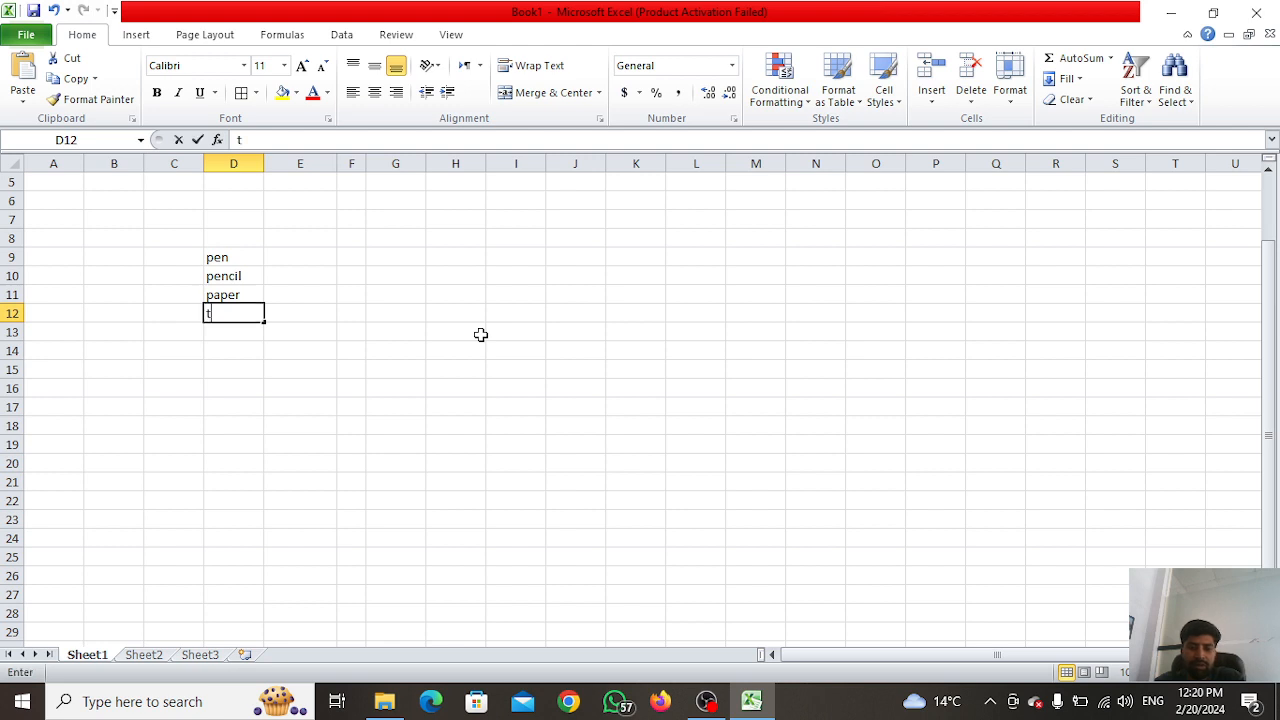
pyautogui.press('Return')
pyautogui.write('ch')
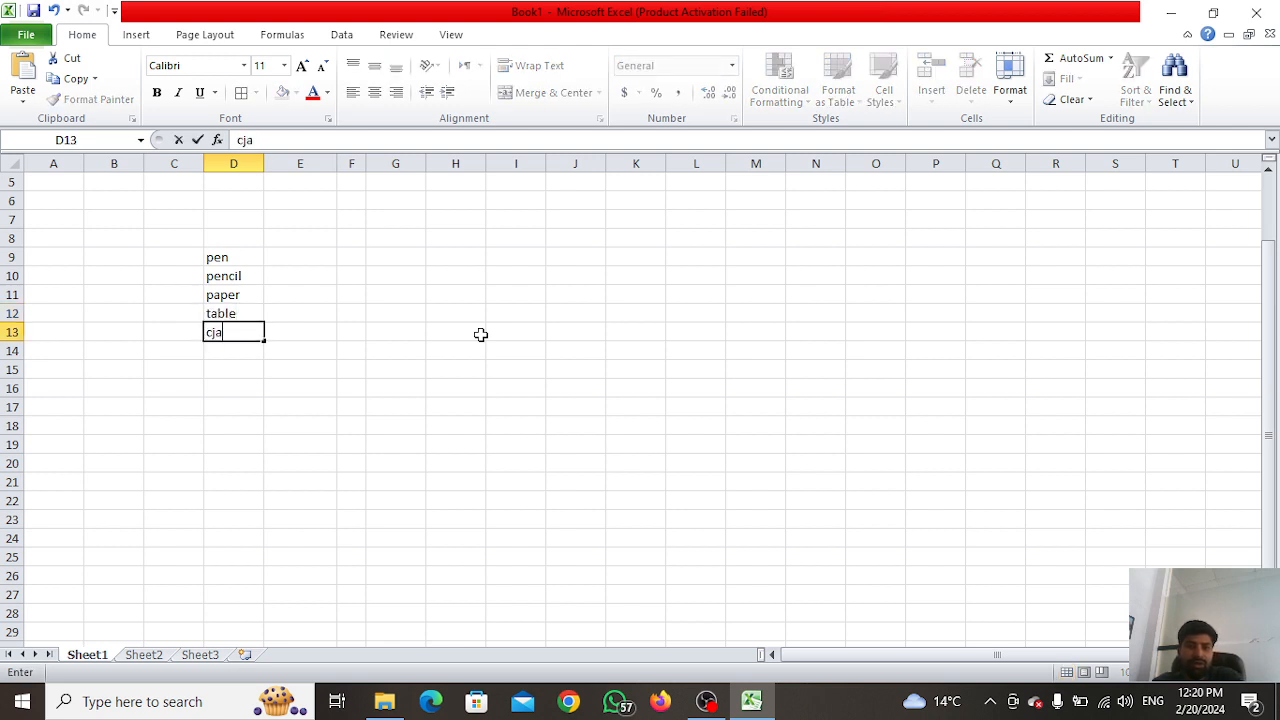
pyautogui.press('BackSpace')
pyautogui.write('h')
pyautogui.press('BackSpace')
pyautogui.write('hair')
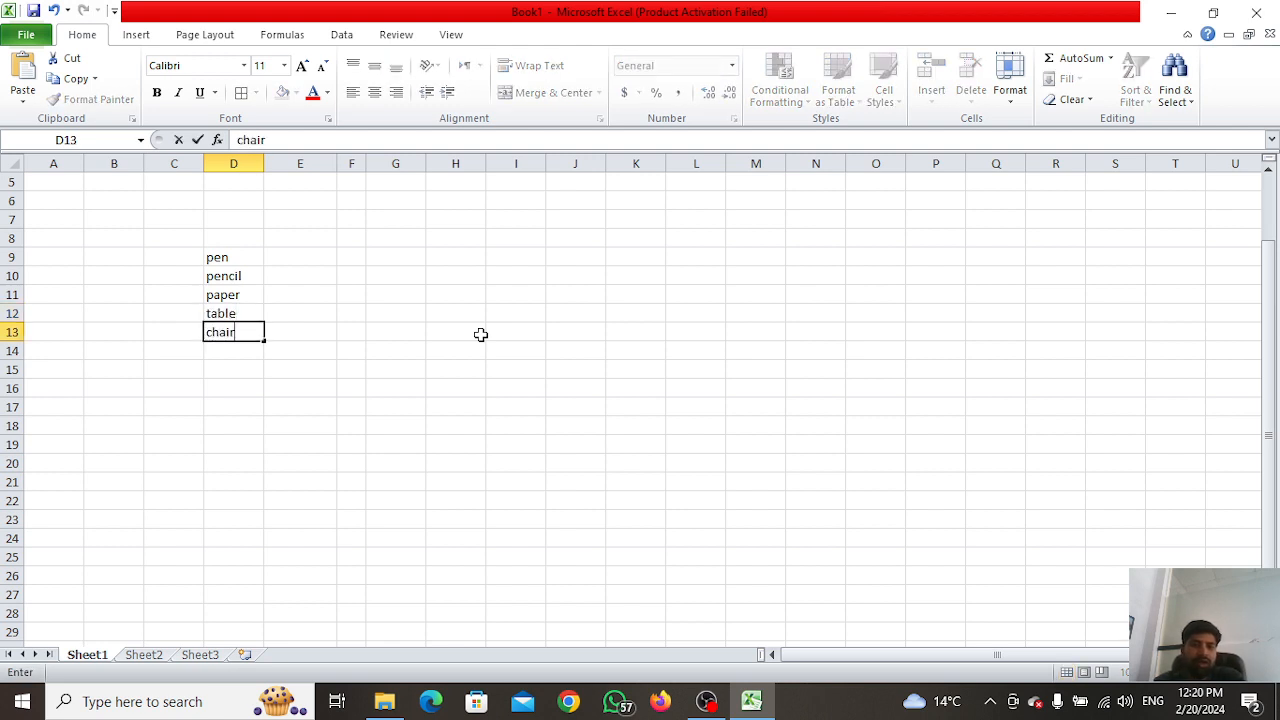
pyautogui.press('Return')
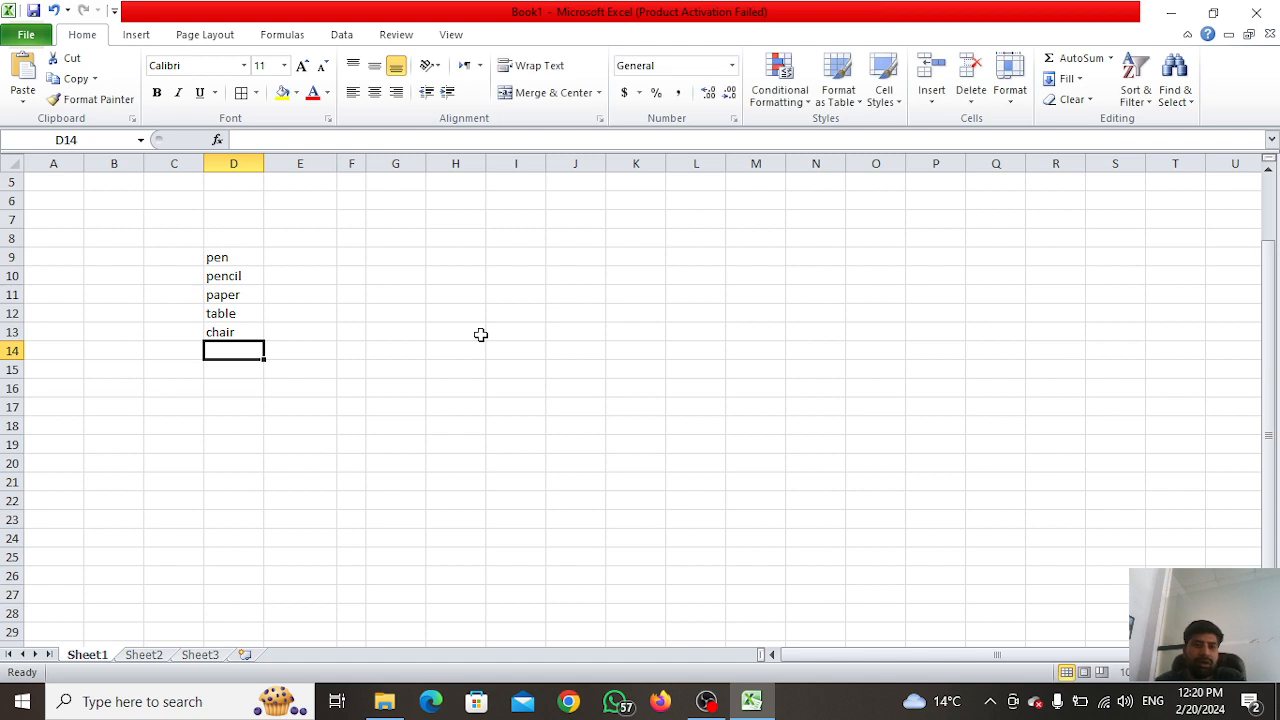
pyautogui.press('Up')
pyautogui.press('Up')
pyautogui.press('Up')
pyautogui.press('Up')
pyautogui.press('Up')
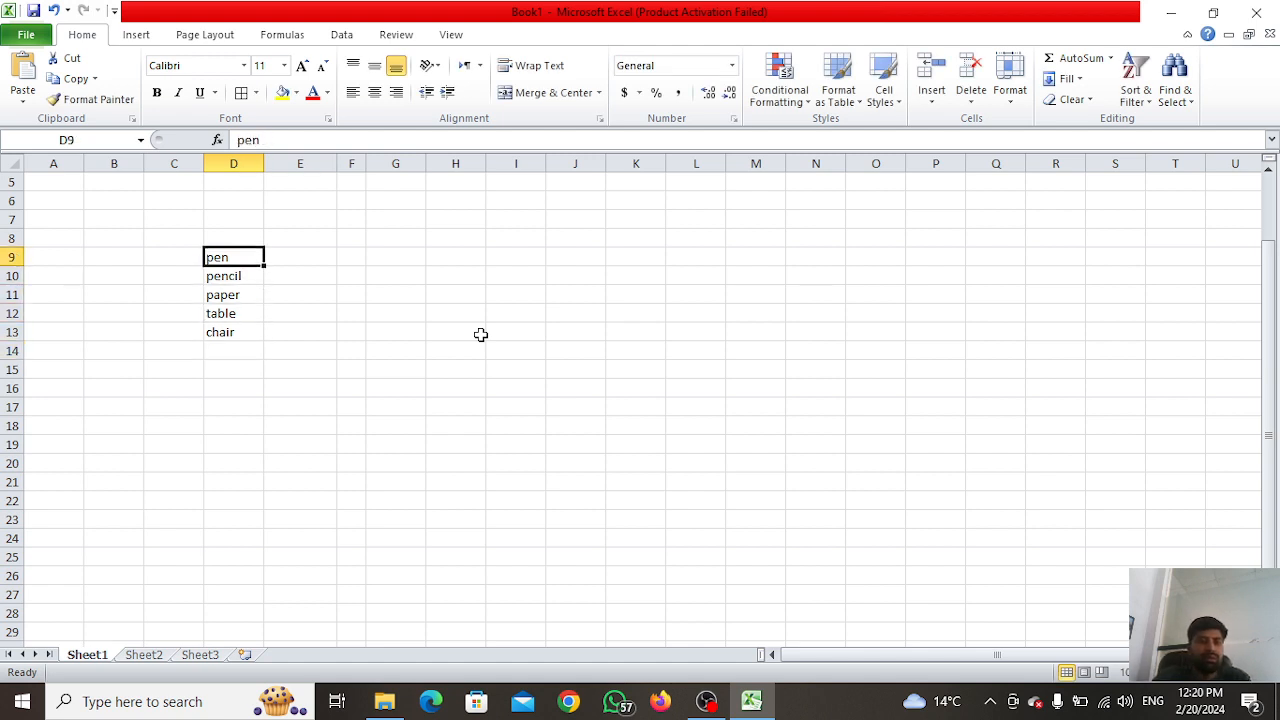
pyautogui.press('Down')
pyautogui.press('Down')
pyautogui.press('Down')
pyautogui.press('Up')
pyautogui.press('Up')
pyautogui.press('Up')
pyautogui.press('Right')
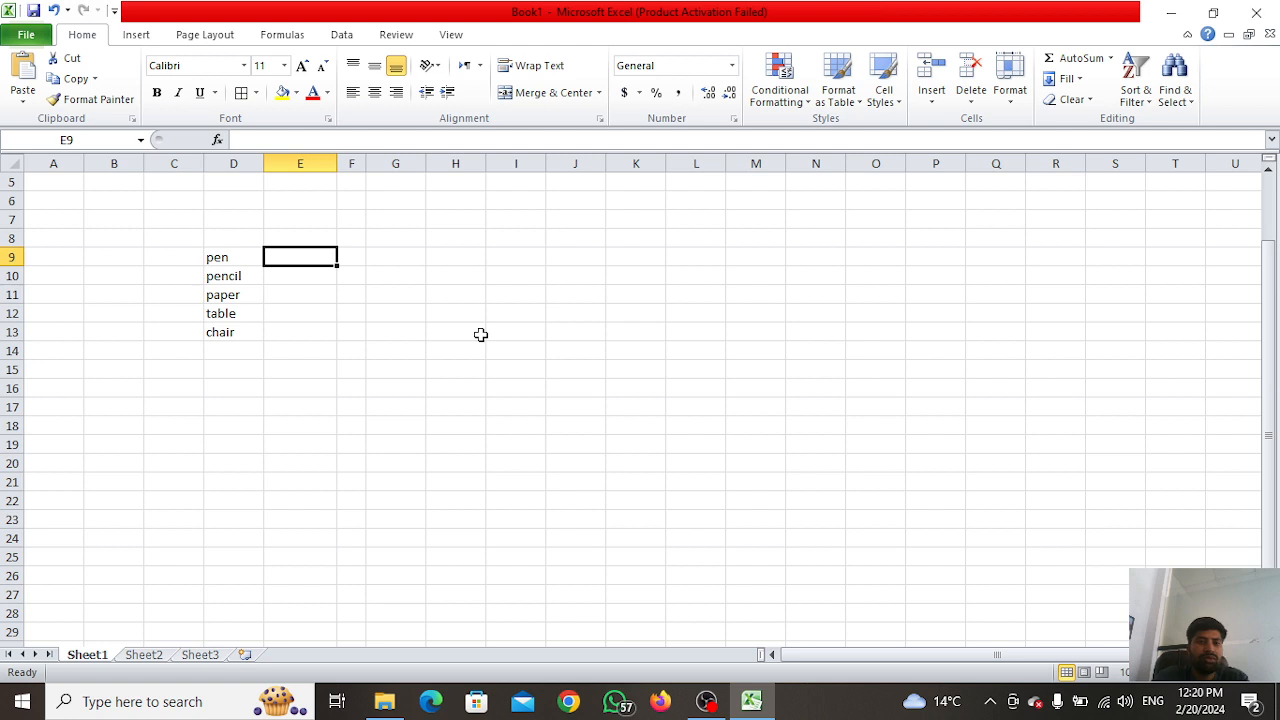
pyautogui.press('Up')
pyautogui.press('Left')
pyautogui.press('Left')
pyautogui.press('Up')
pyautogui.press('Up')
pyautogui.press('Up')
pyautogui.press('Up')
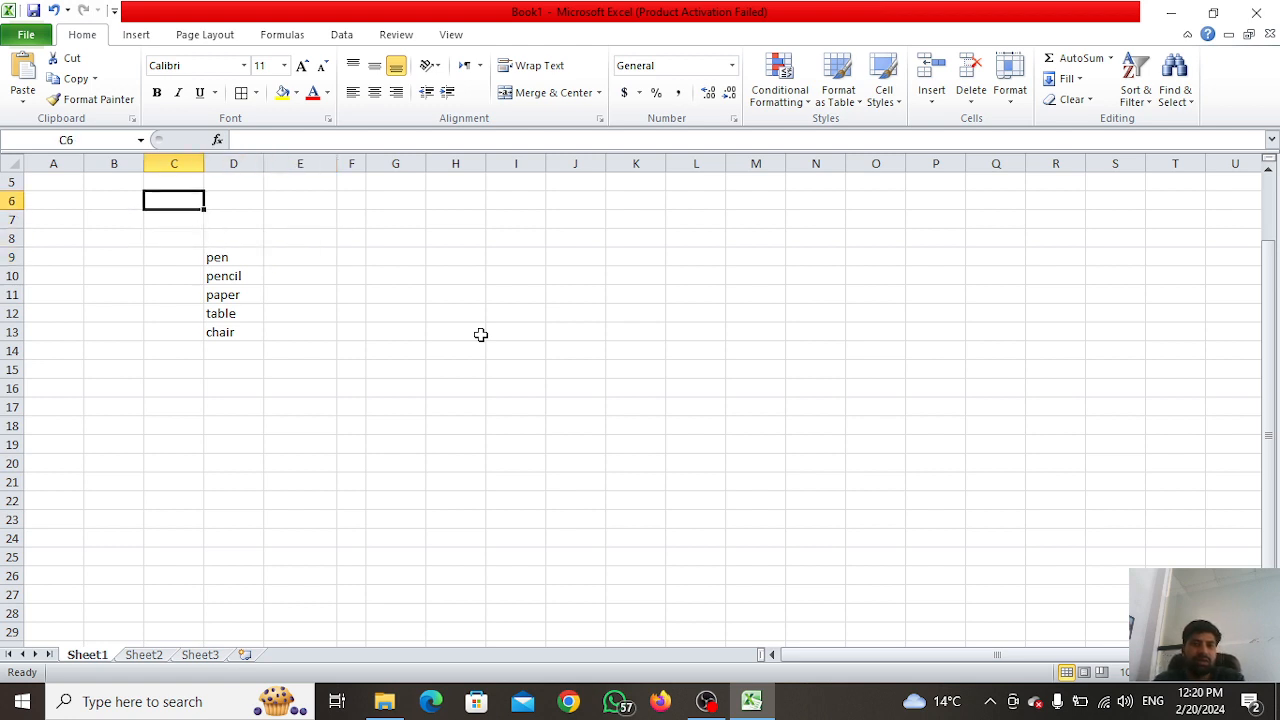
pyautogui.press('Left')
pyautogui.press('Left')
pyautogui.press('Up')
pyautogui.press('Up')
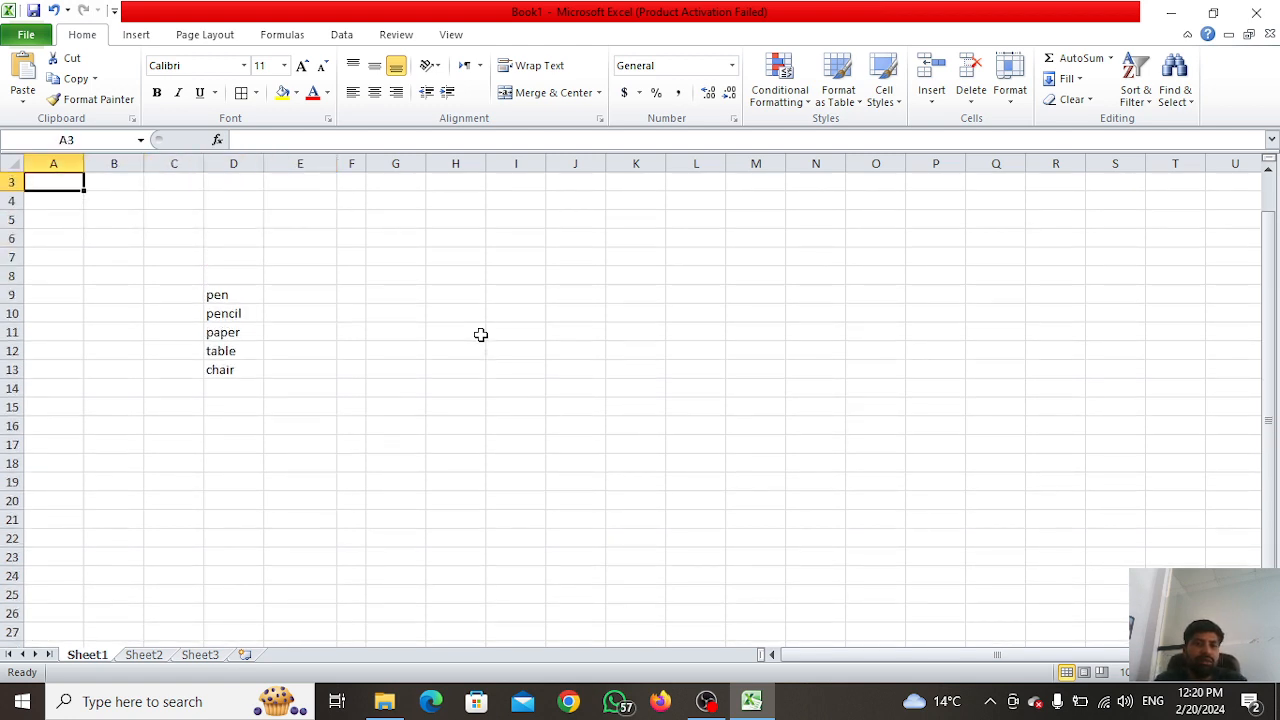
pyautogui.press('Up')
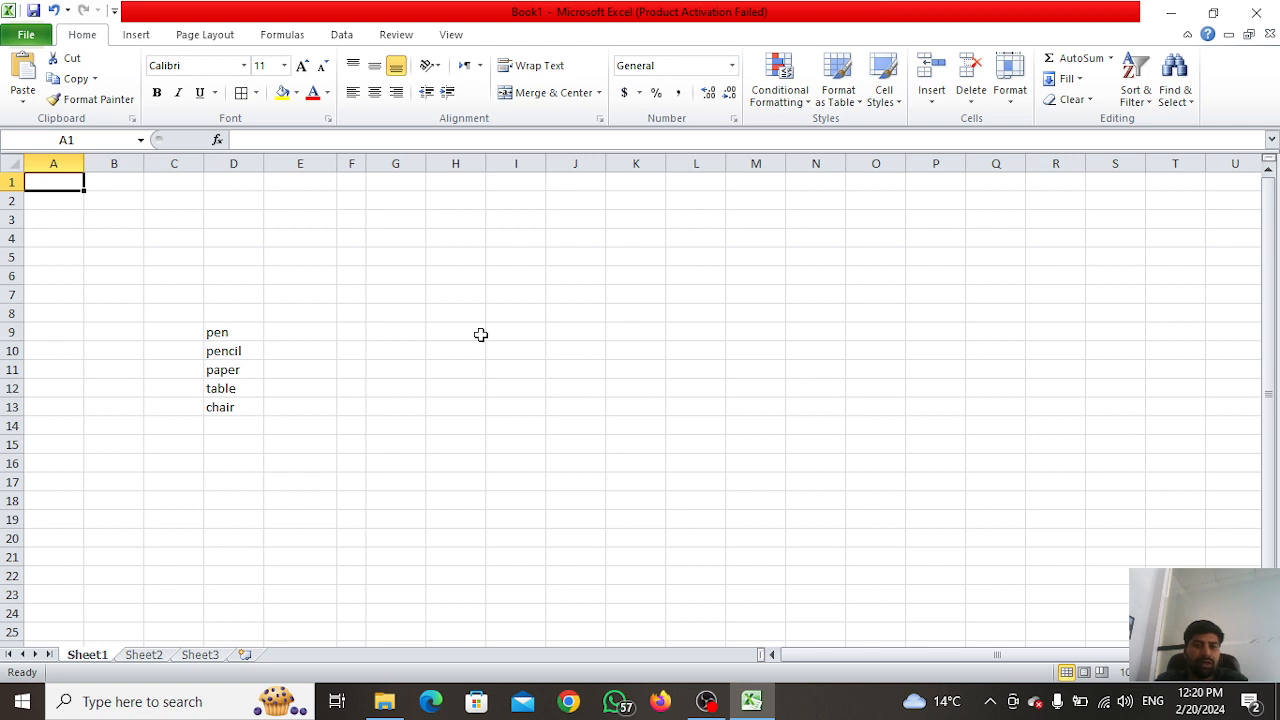
pyautogui.press('Right')
pyautogui.press('Right')
pyautogui.press('Right')
pyautogui.press('Left')
pyautogui.press('Left')
pyautogui.press('Left')
pyautogui.press('Down')
pyautogui.press('Down')
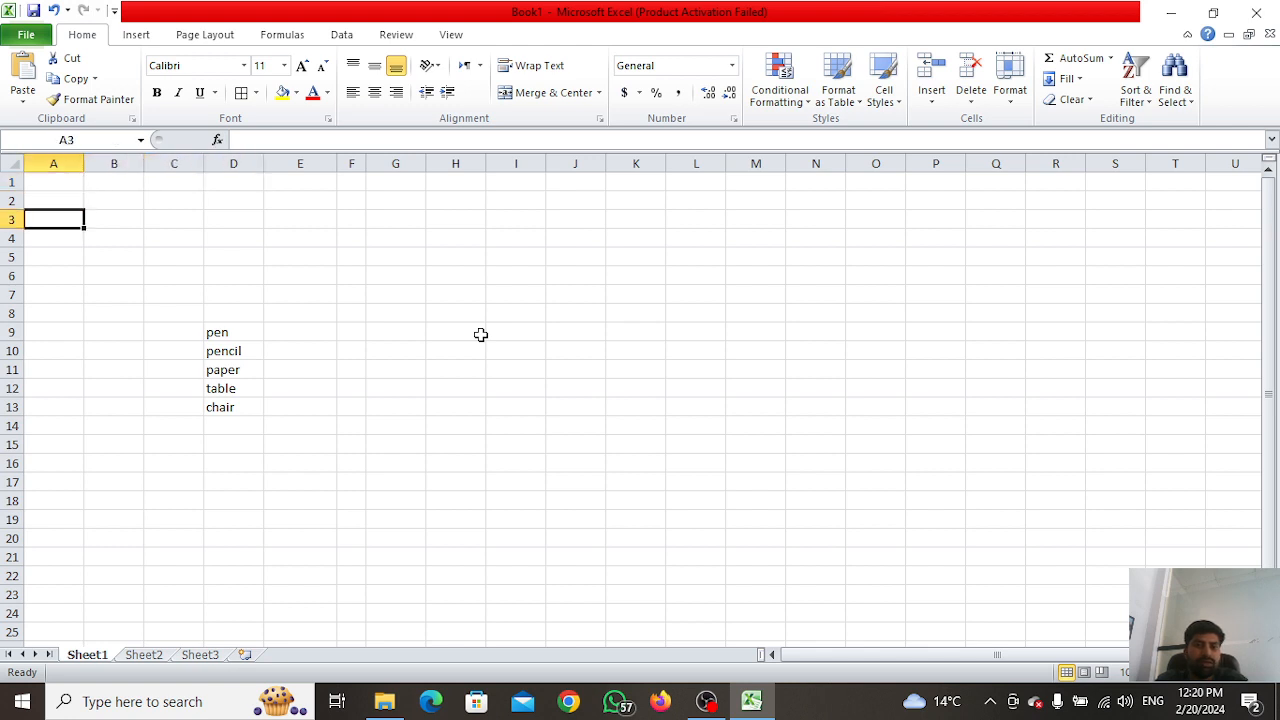
pyautogui.press('Down')
pyautogui.press('Down')
pyautogui.press('Down')
pyautogui.press('Down')
pyautogui.press('Down')
pyautogui.press('Down')
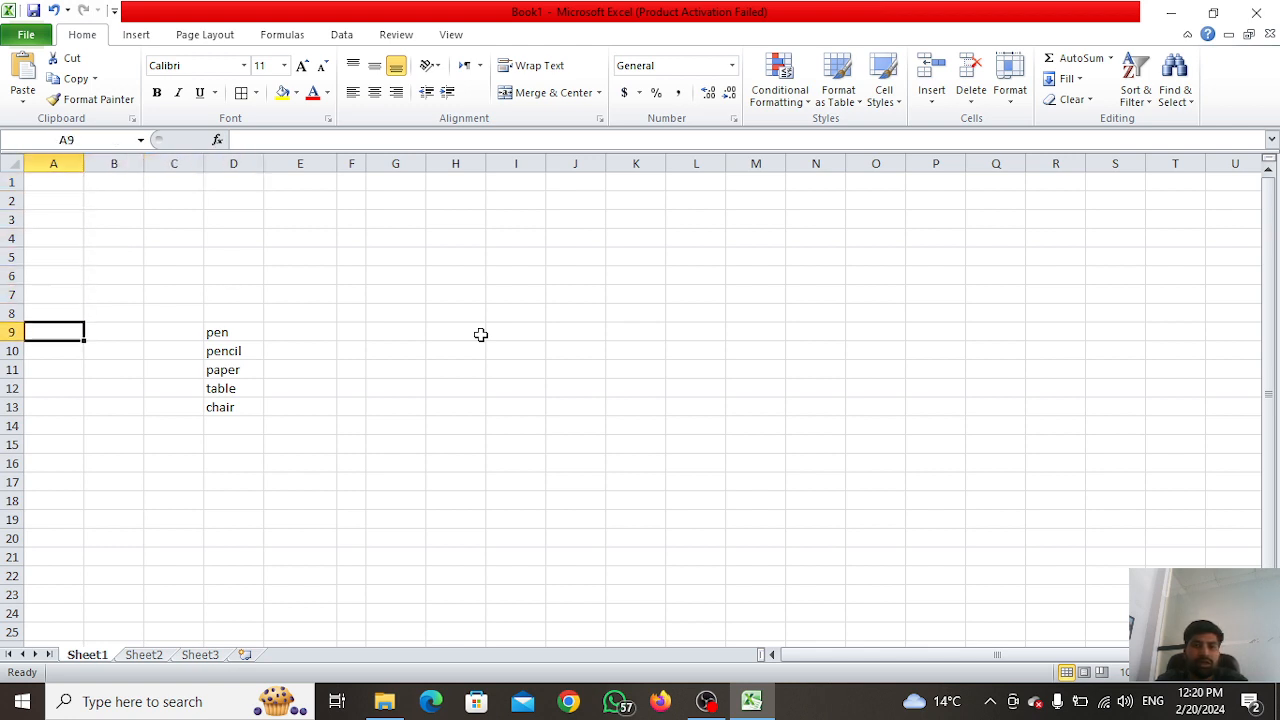
pyautogui.press('Right')
pyautogui.press('Right')
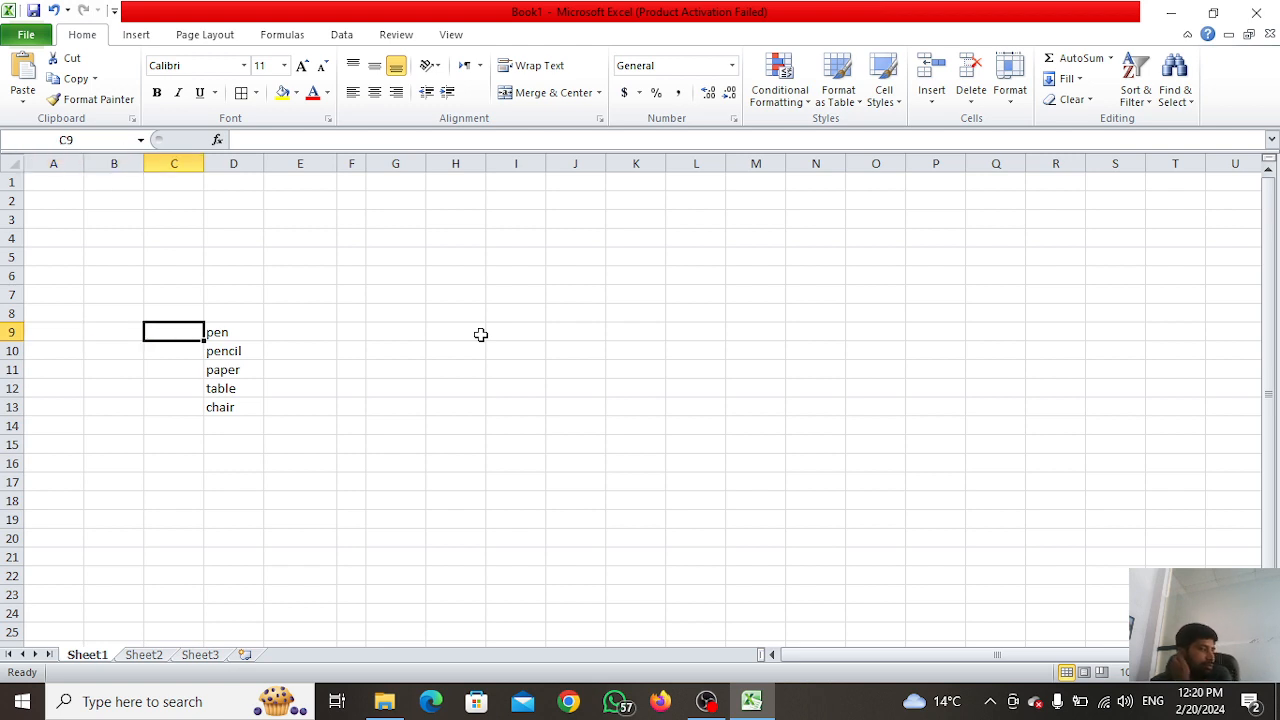
pyautogui.press('Right')
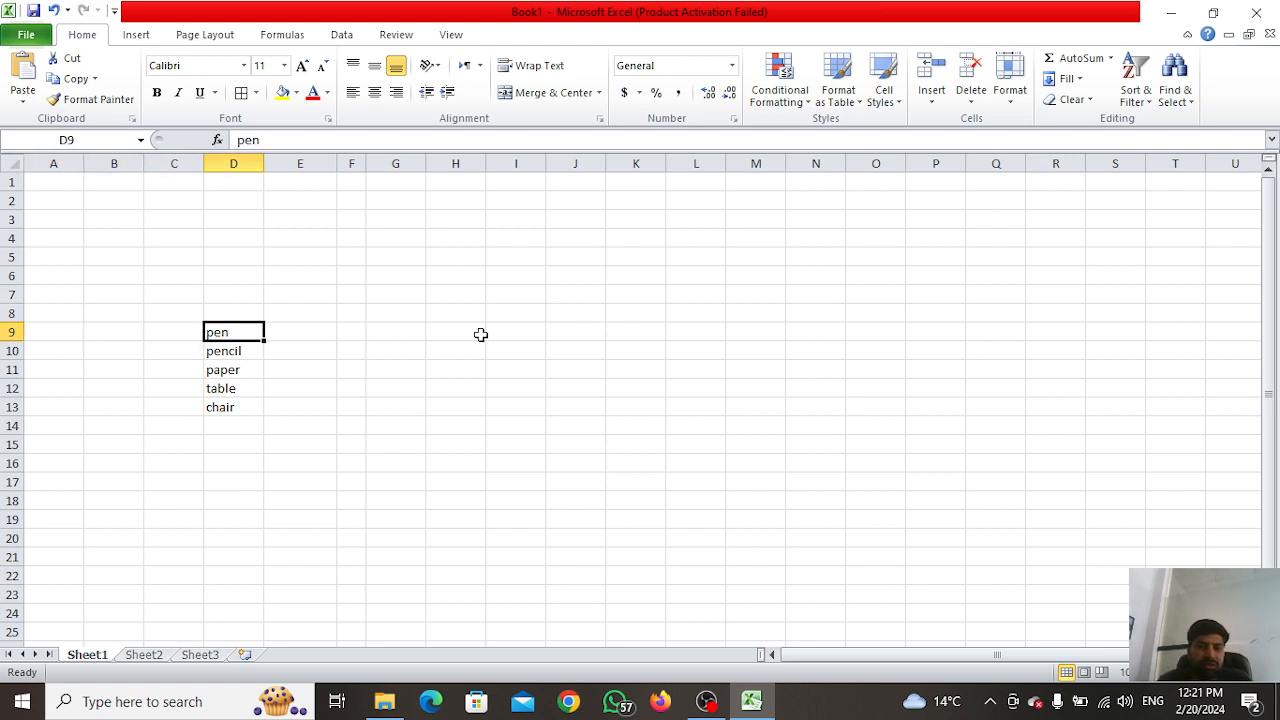
pyautogui.press('Up')
pyautogui.press('Down')
pyautogui.press('Down')
pyautogui.press('Down')
pyautogui.press('Down')
pyautogui.press('Down')
pyautogui.press('Down')
pyautogui.press('Up')
pyautogui.press('Up')
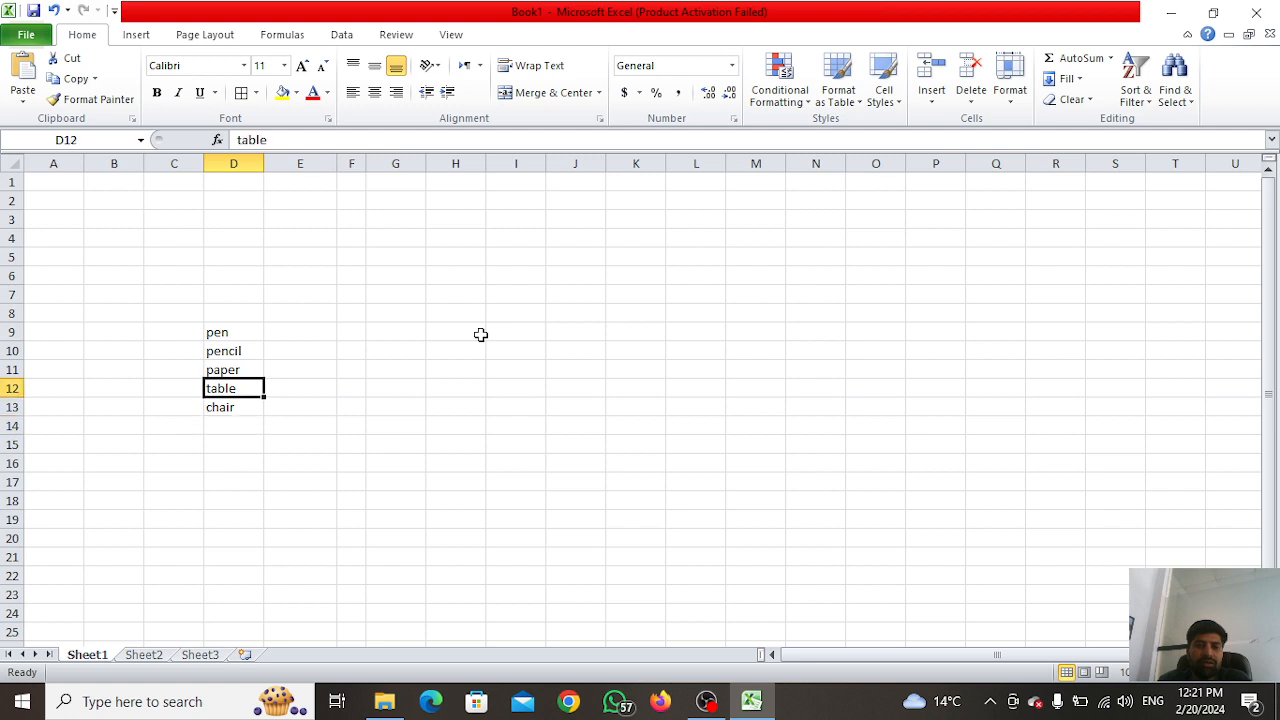
# - Enter the heading "Desciption" in D8 above the item list and autofit the width of column D
pyautogui.press('Up')
pyautogui.press('Up')
pyautogui.press('Up')
pyautogui.press('Up')
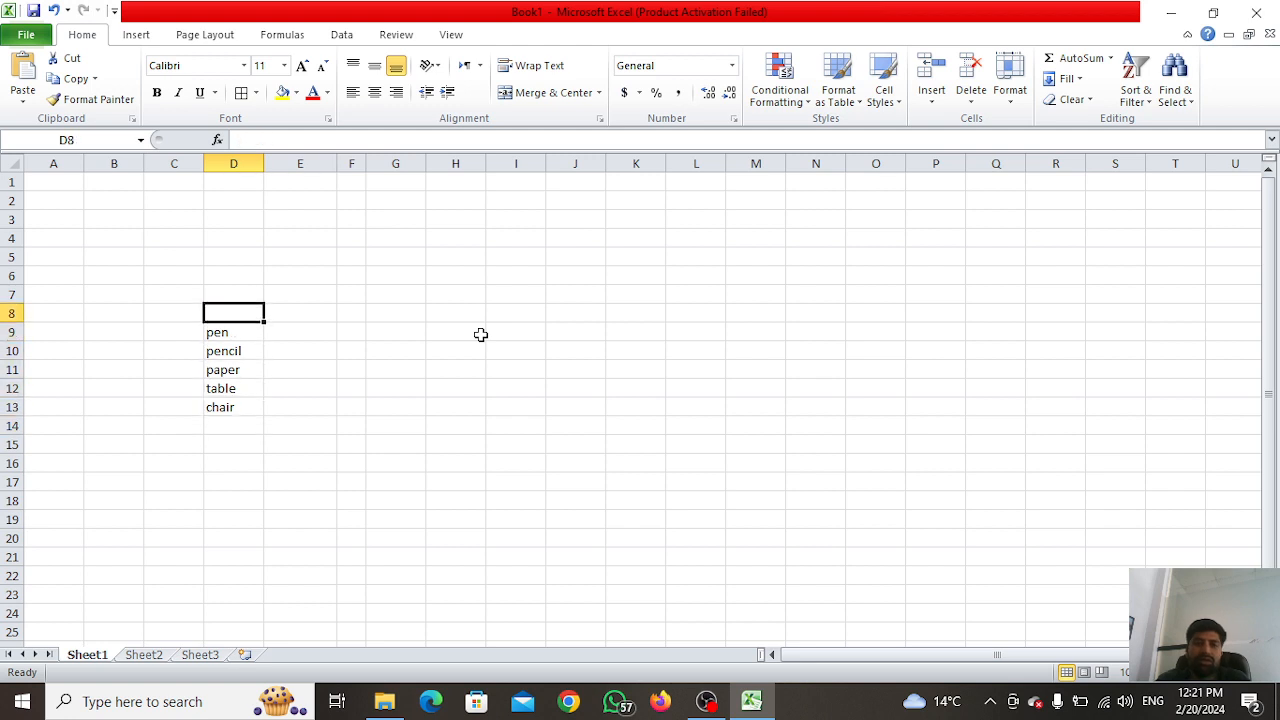
pyautogui.press('Up')
pyautogui.press('Down')
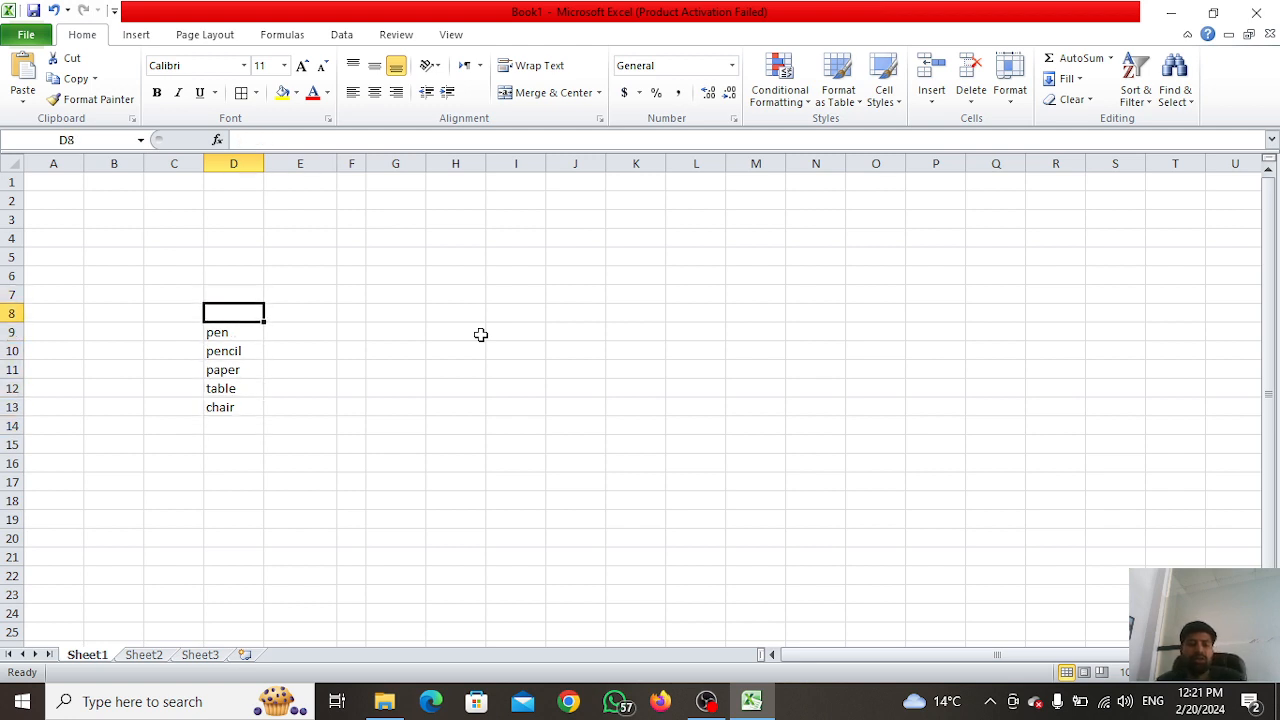
pyautogui.write('Descr')
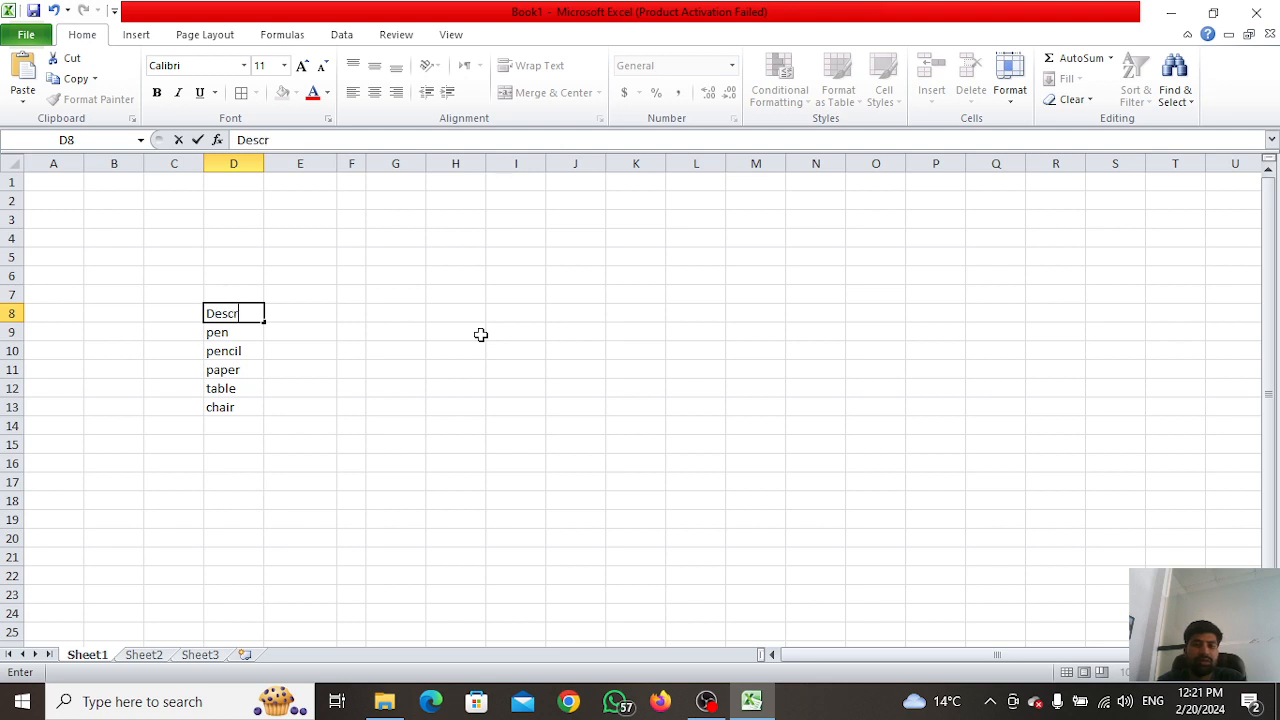
pyautogui.press('BackSpace')
pyautogui.write('itop')
pyautogui.press('BackSpace')
pyautogui.press('BackSpace')
pyautogui.press('BackSpace')
pyautogui.write('ption')
pyautogui.press('Return')
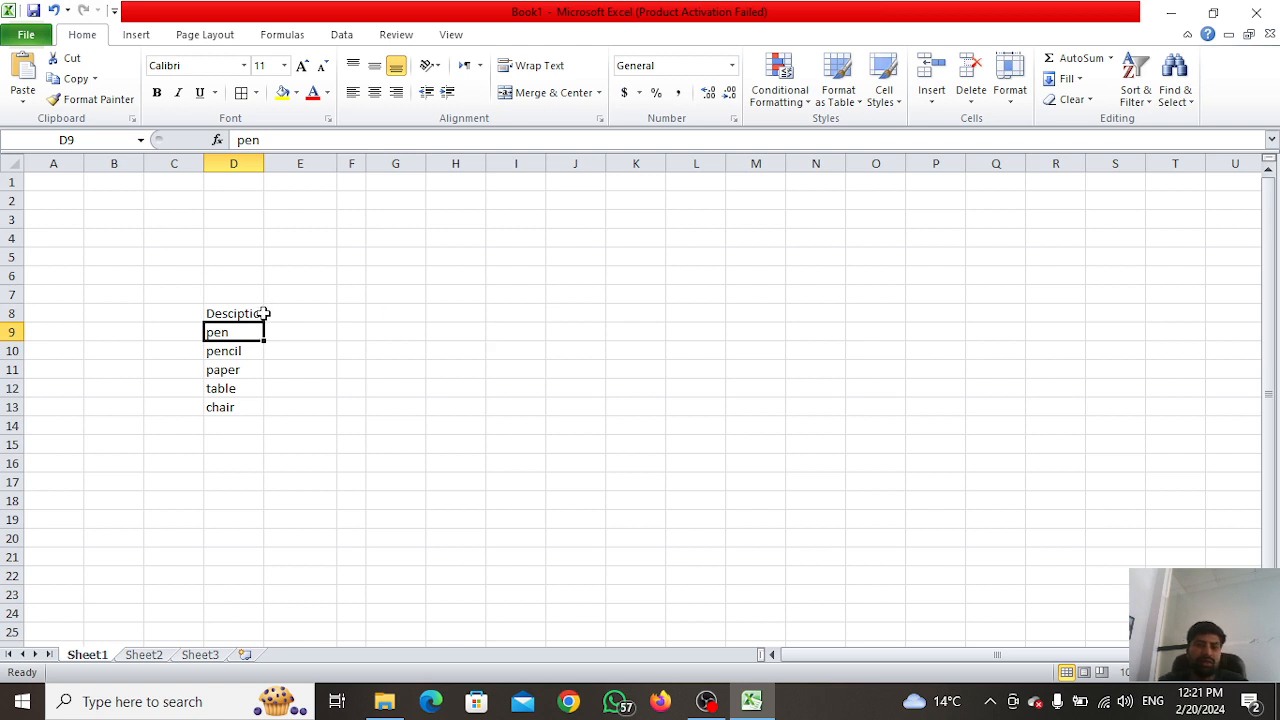
pyautogui.doubleClick(264, 164)
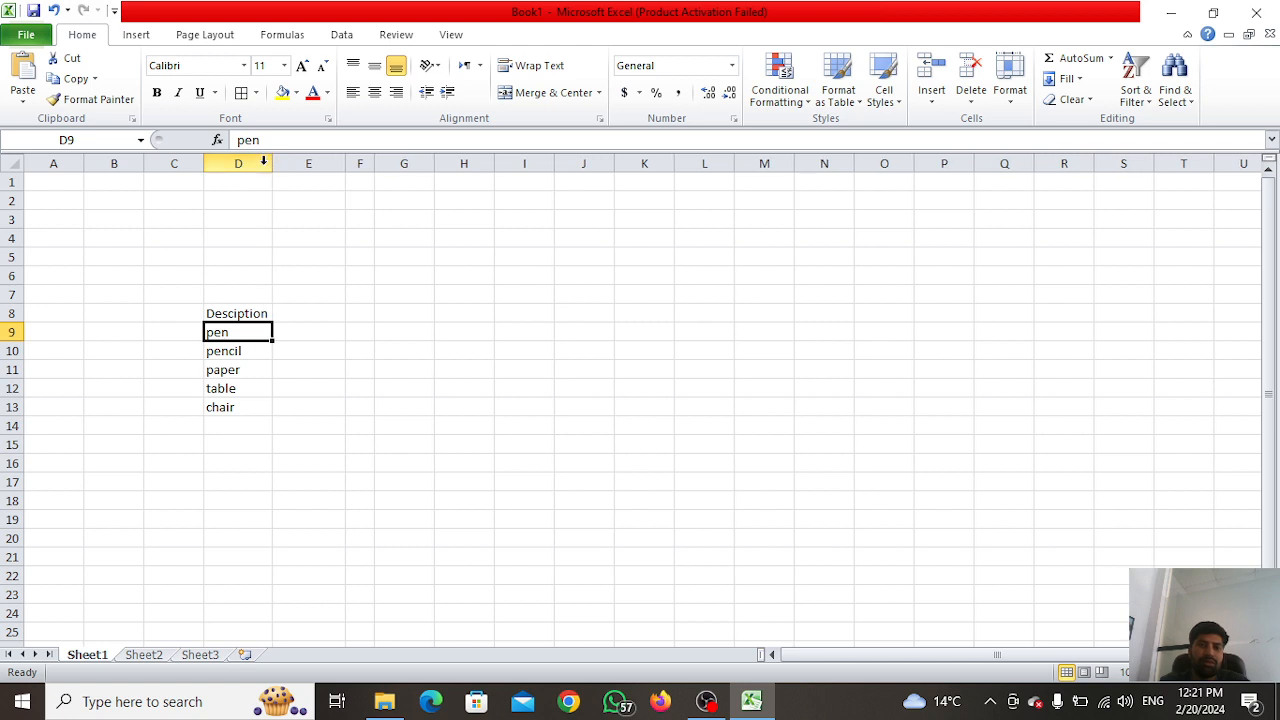
pyautogui.click(306, 314)
pyautogui.press('Left')
pyautogui.press('Right')
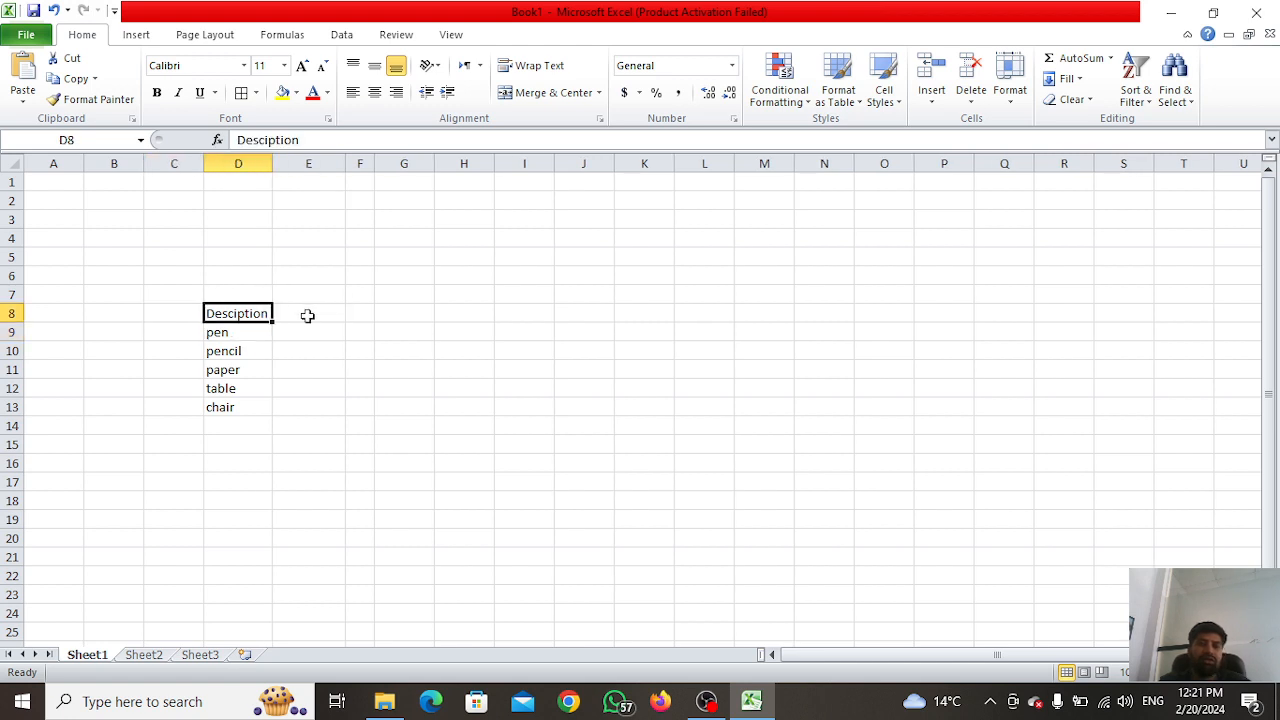
pyautogui.press('Up')
pyautogui.press('Down')
pyautogui.press('Down')
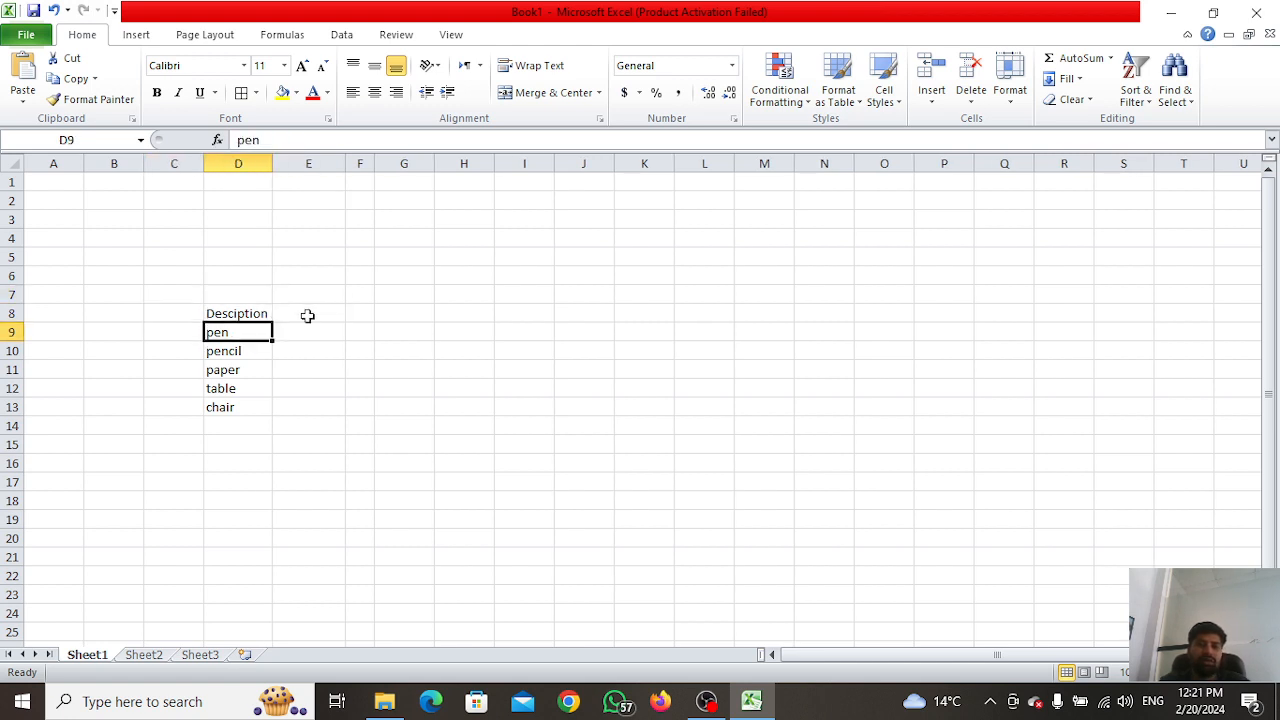
pyautogui.press('Up')
pyautogui.press('Up')
pyautogui.press('Down')
pyautogui.press('Down')
pyautogui.press('Right')
pyautogui.press('Up')
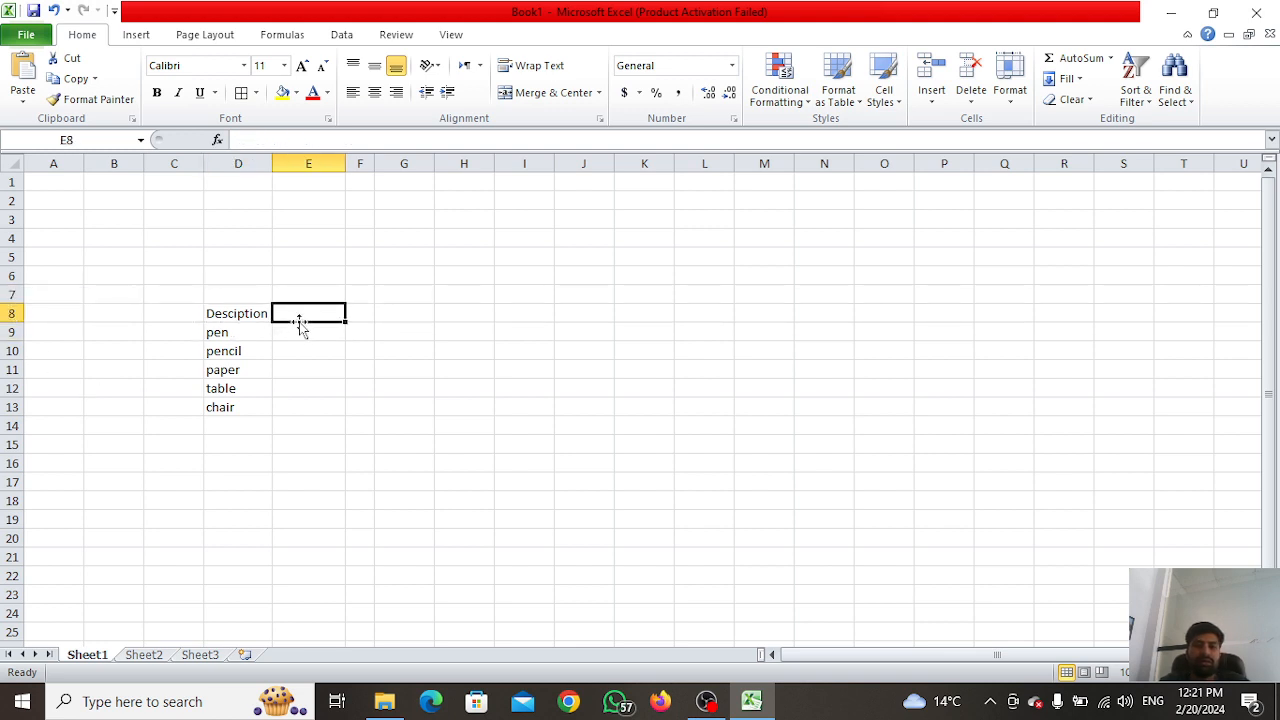
pyautogui.press('Down')
pyautogui.press('Left')
pyautogui.press('Up')
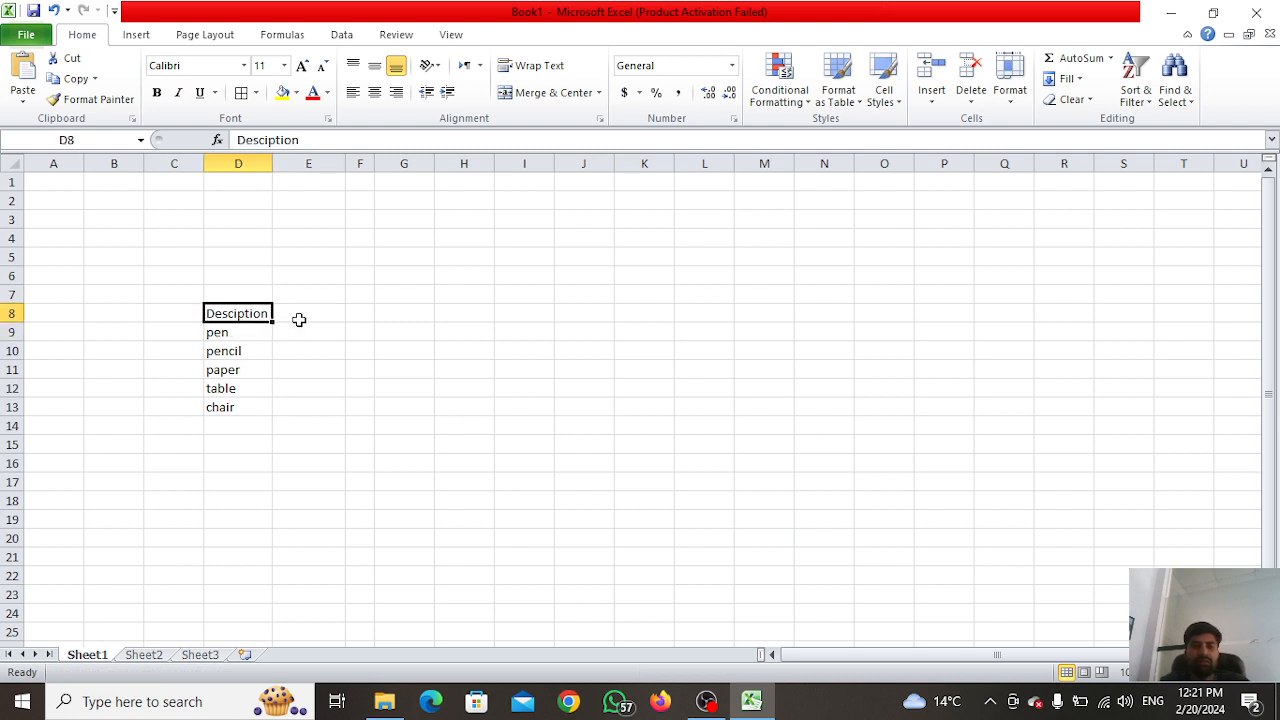
pyautogui.press('Down')
pyautogui.press('Right')
pyautogui.press('Left')
# - Enter the column heading "QTY" in cell E8 beside the description heading
pyautogui.press('Right')
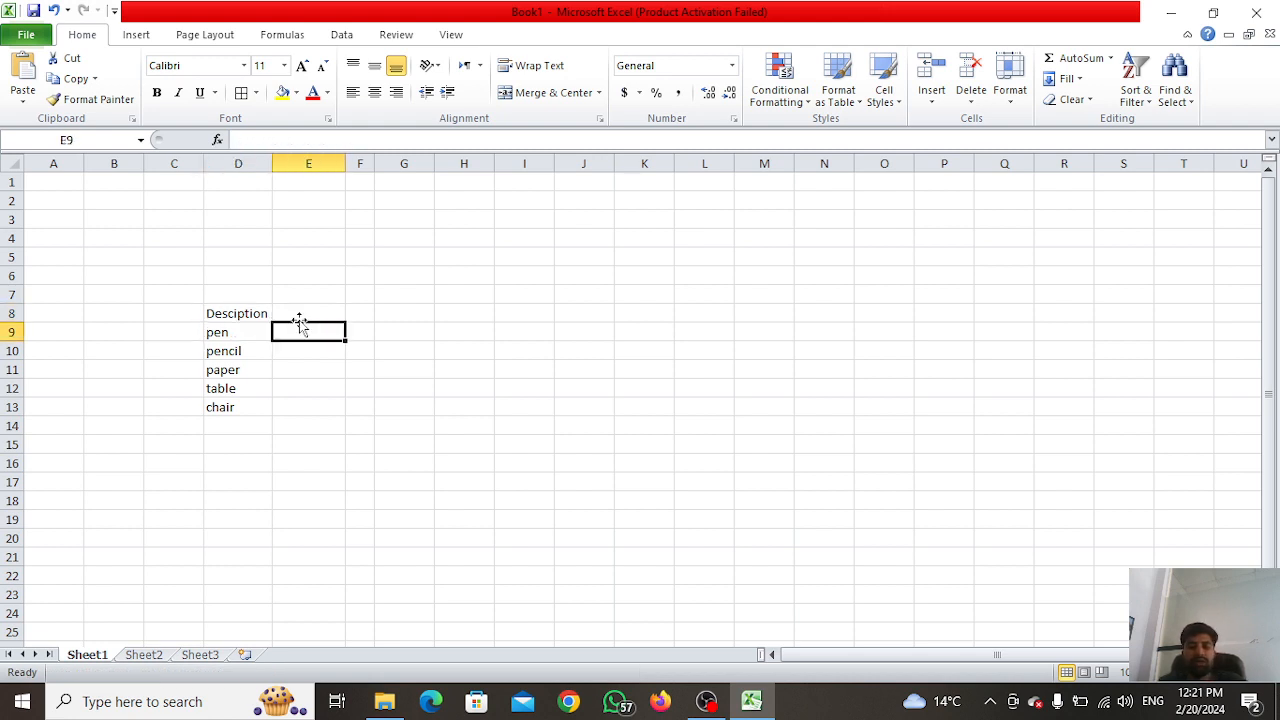
pyautogui.press('Up')
pyautogui.write('QTY')
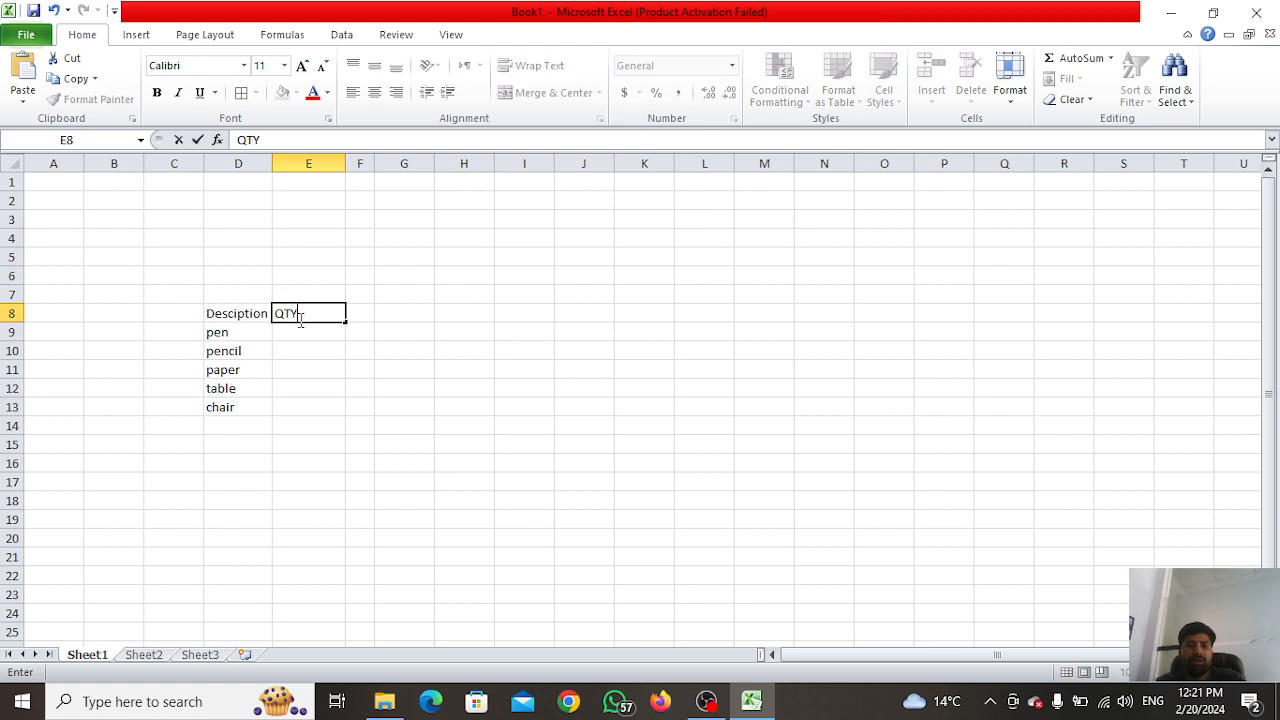
pyautogui.press('Return')
# - Fill in the quantities 1, 2, 4, 5 and 6 for the five items in cells E9 to E13
pyautogui.write('1')
pyautogui.press('Return')
pyautogui.write('2')
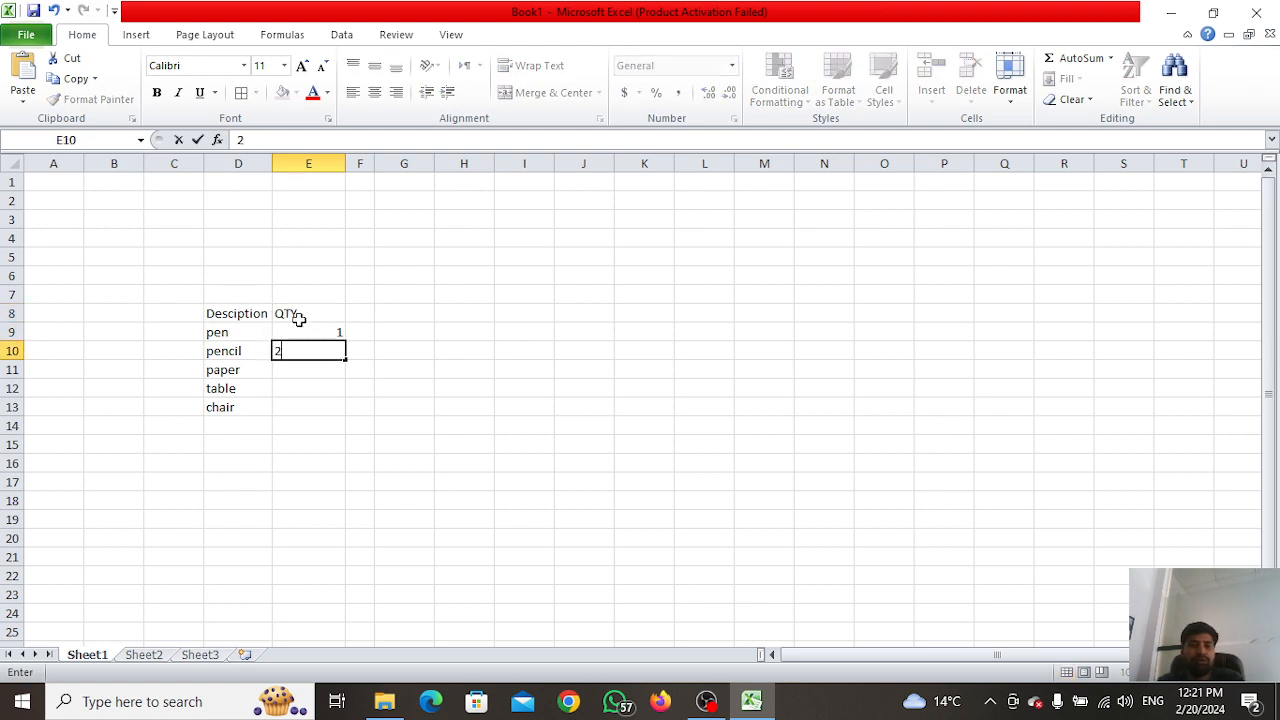
pyautogui.press('Return')
pyautogui.write('4')
pyautogui.press('Return')
pyautogui.write('5')
pyautogui.press('Return')
pyautogui.write('6')
pyautogui.press('Up')
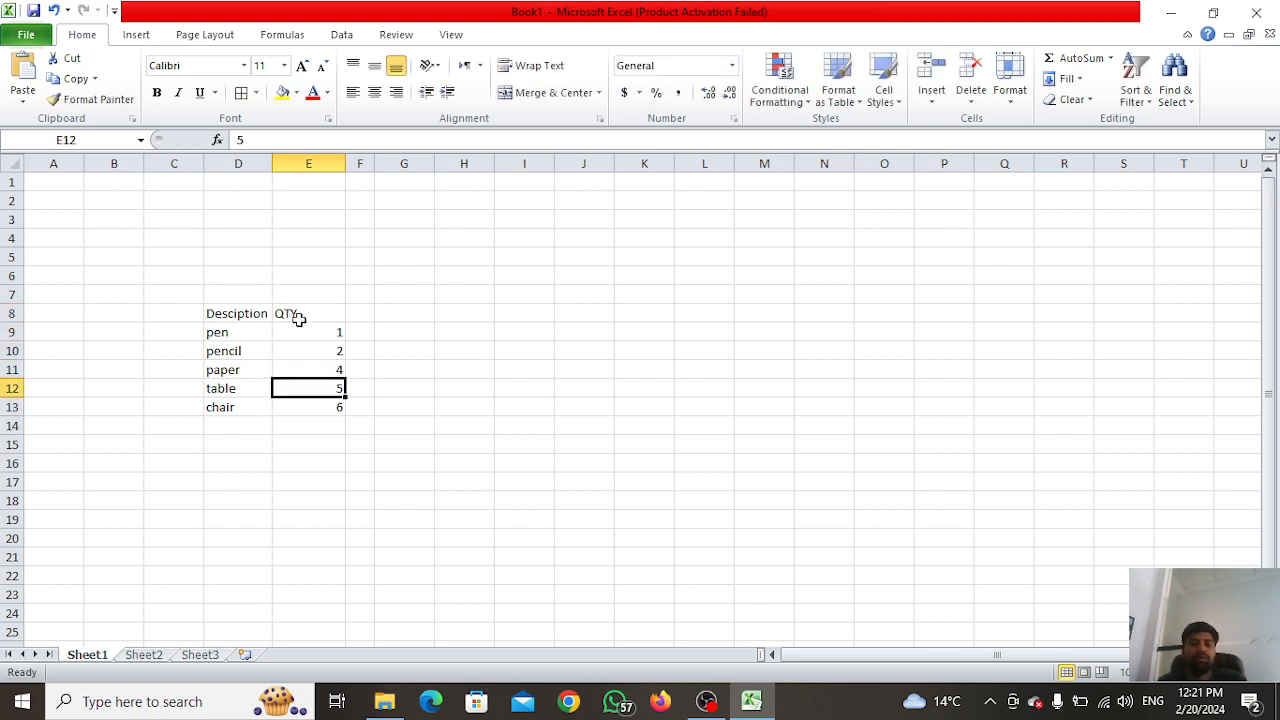
# - Enter the column heading "Price" in cell F8 beside the QTY heading
pyautogui.press('Right')
pyautogui.press('Right')
pyautogui.press('Up')
pyautogui.press('Up')
pyautogui.press('Up')
pyautogui.press('Left')
pyautogui.press('Up')
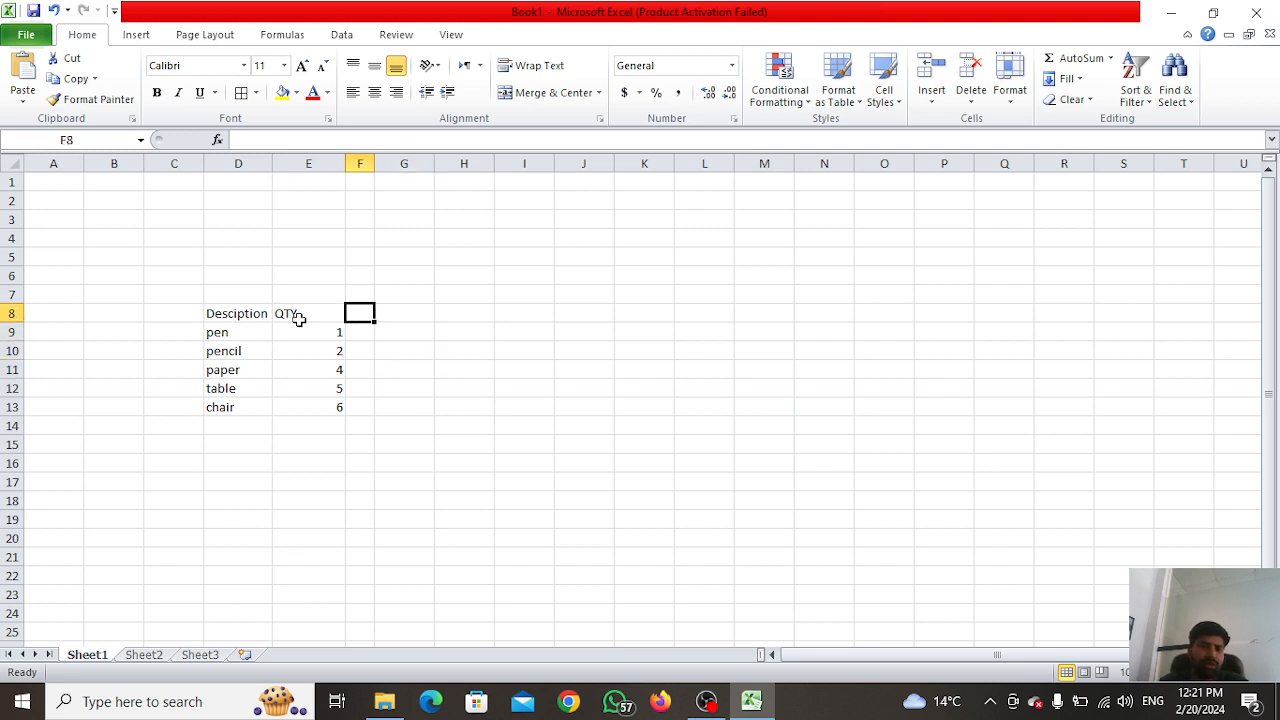
pyautogui.write('Pride')
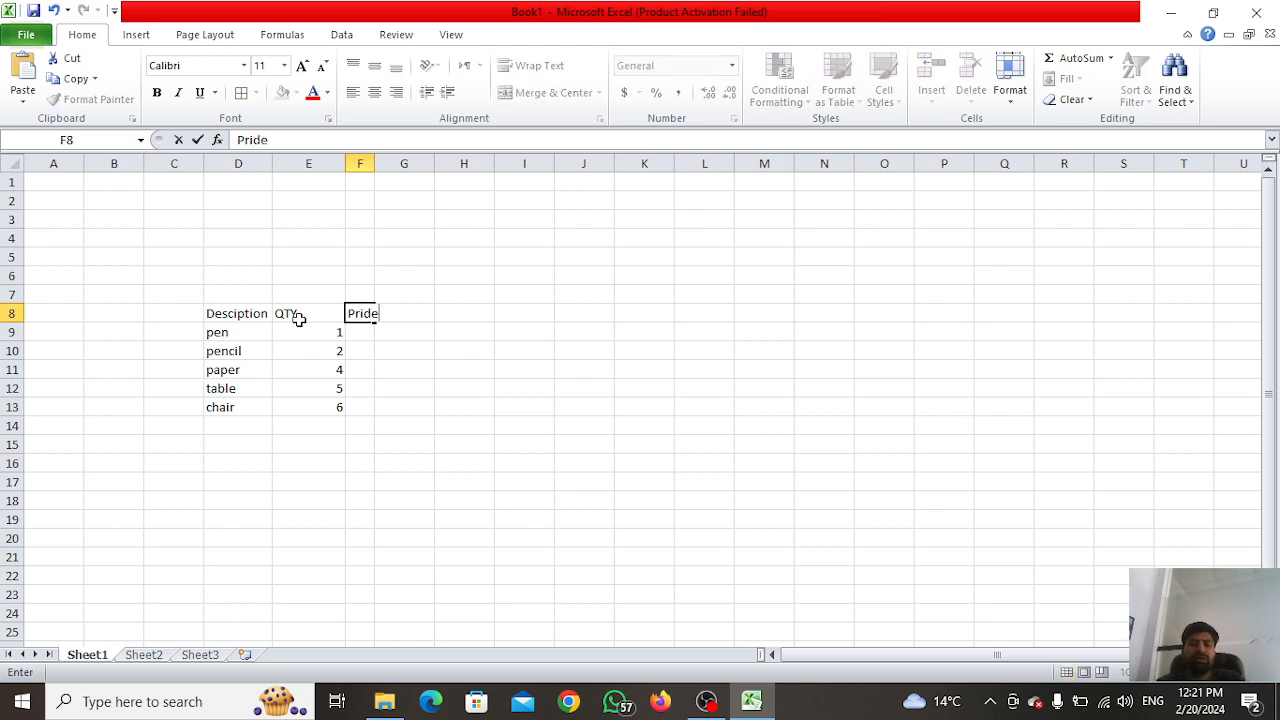
pyautogui.press('BackSpace')
pyautogui.press('BackSpace')
pyautogui.write('ce')
pyautogui.press('Return')
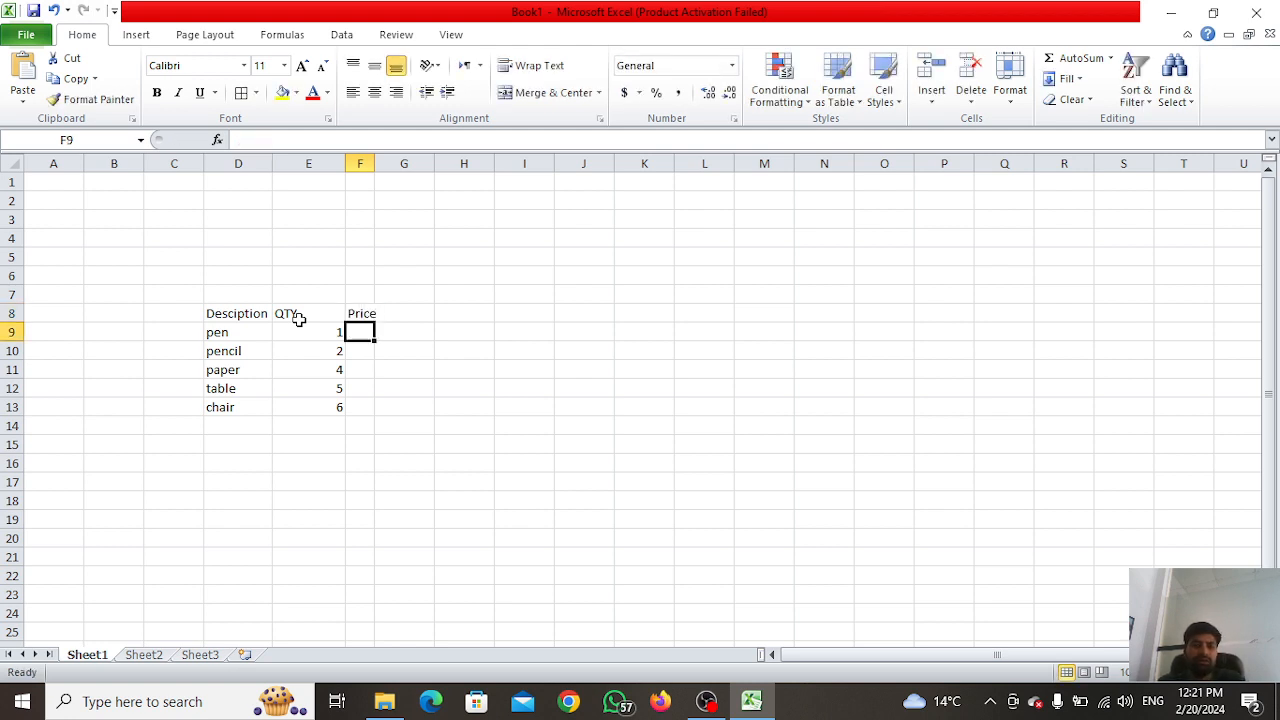
# - Fill in the prices 2, 3, 4, 5 and 6 for the five items in cells F9 to F13
pyautogui.write('2')
pyautogui.press('Return')
pyautogui.write('3')
pyautogui.press('Return')
pyautogui.write('4')
pyautogui.press('Return')
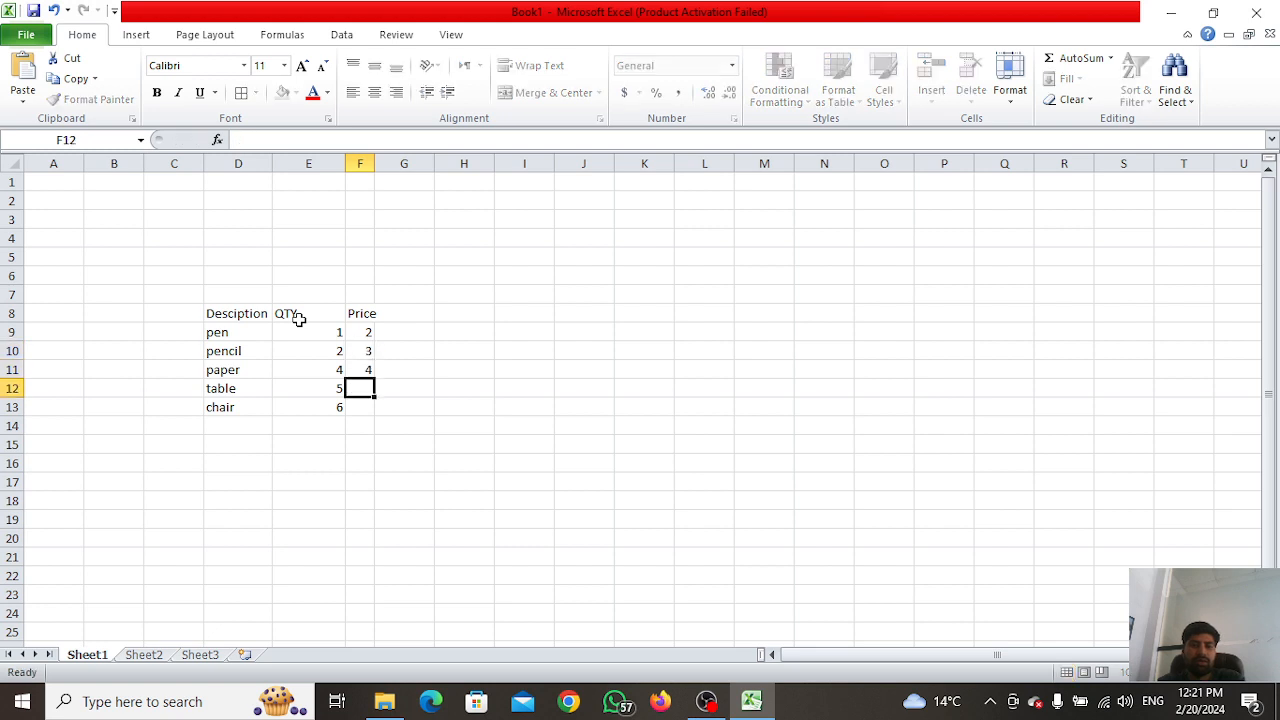
pyautogui.write('5')
pyautogui.press('Return')
pyautogui.write('6')
pyautogui.press('Right')
pyautogui.press('Right')
pyautogui.press('Up')
pyautogui.press('Up')
pyautogui.press('Up')
pyautogui.press('Up')
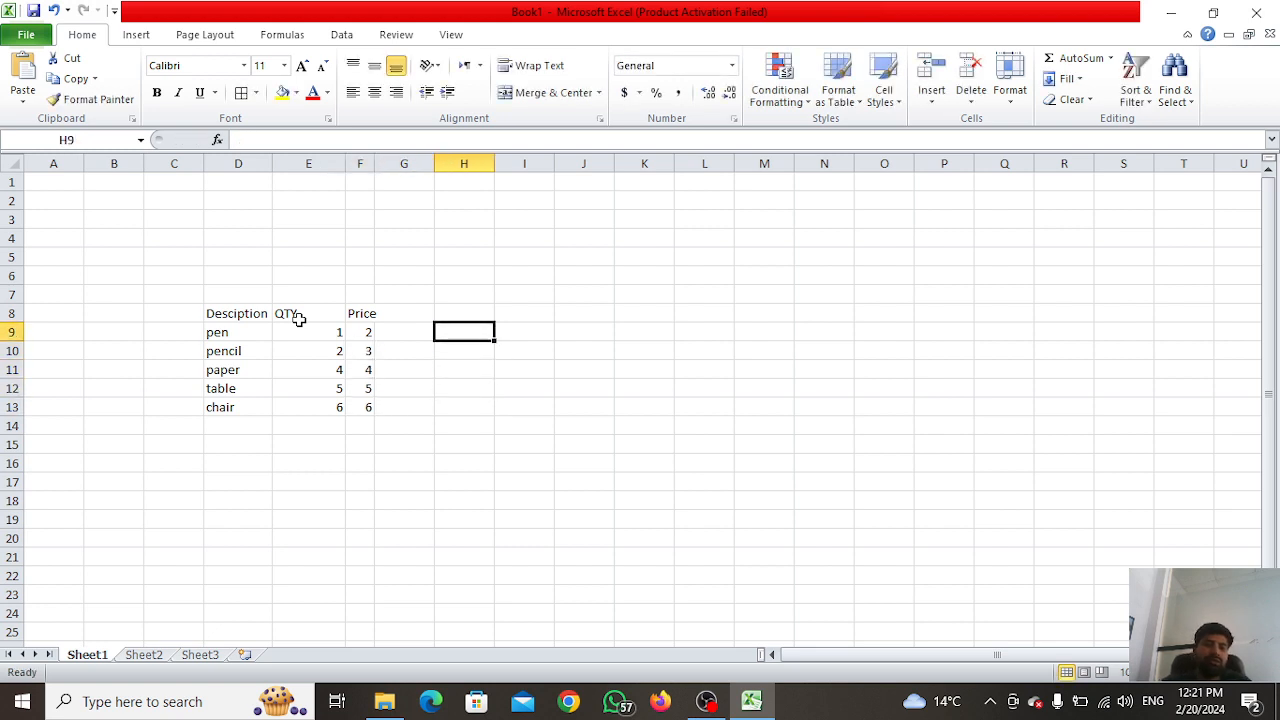
pyautogui.press('Left')
pyautogui.press('Left')
pyautogui.press('Left')
pyautogui.press('Left')
pyautogui.press('Up')
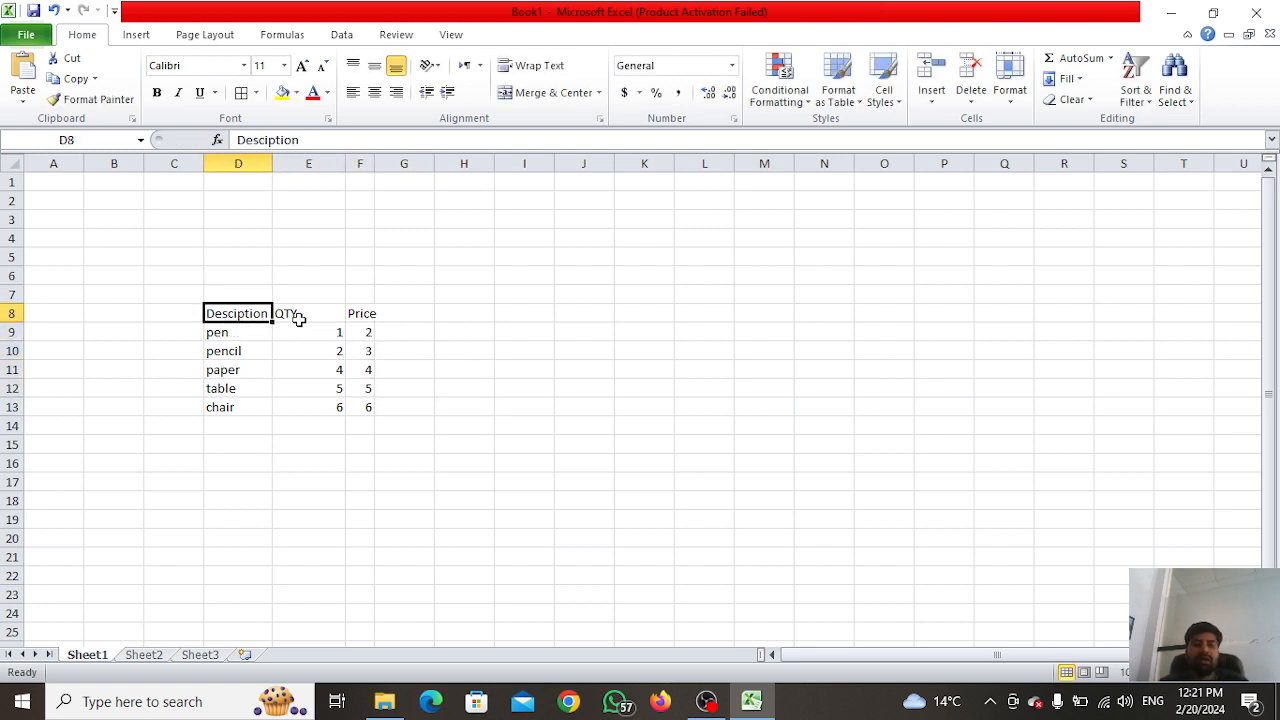
pyautogui.hotkey('shift', 'Right')
pyautogui.hotkey('shift', 'Right')
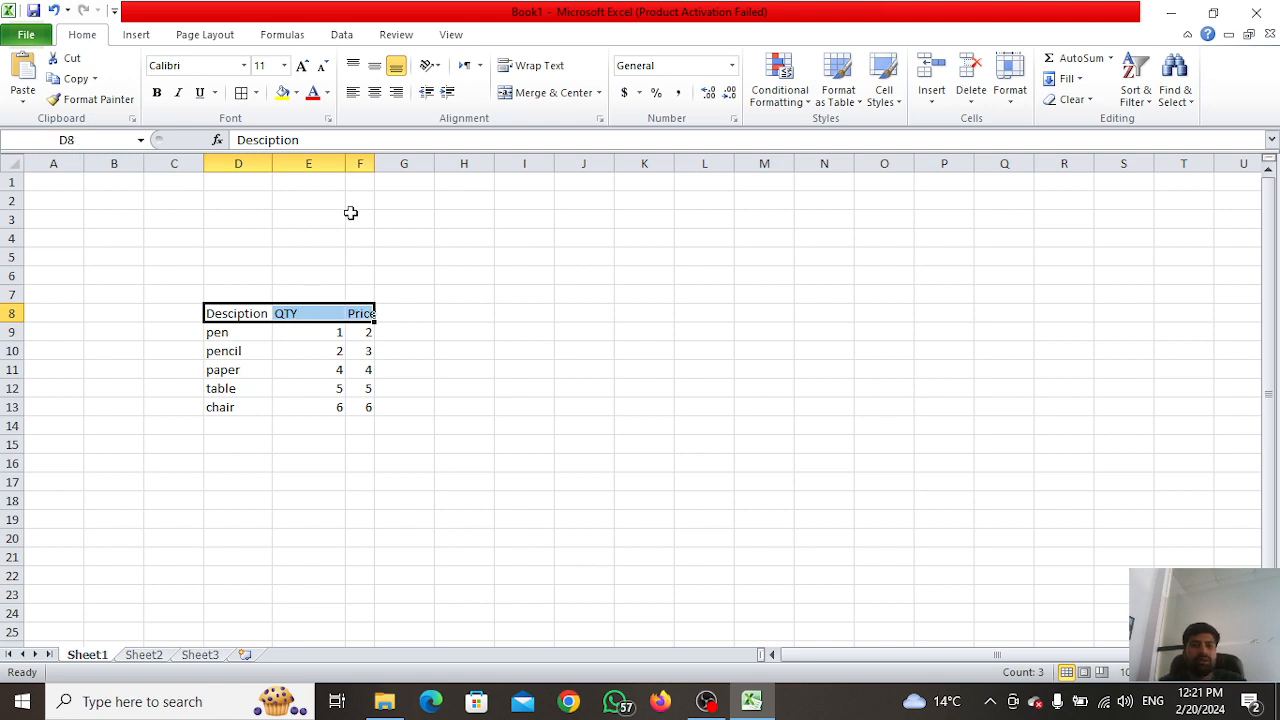
pyautogui.click(300, 348)
pyautogui.moveTo(261, 317); pyautogui.dragTo(360, 407)
# - Enter the column heading "Total" in cell G8 beside the Price heading
pyautogui.click(396, 315)
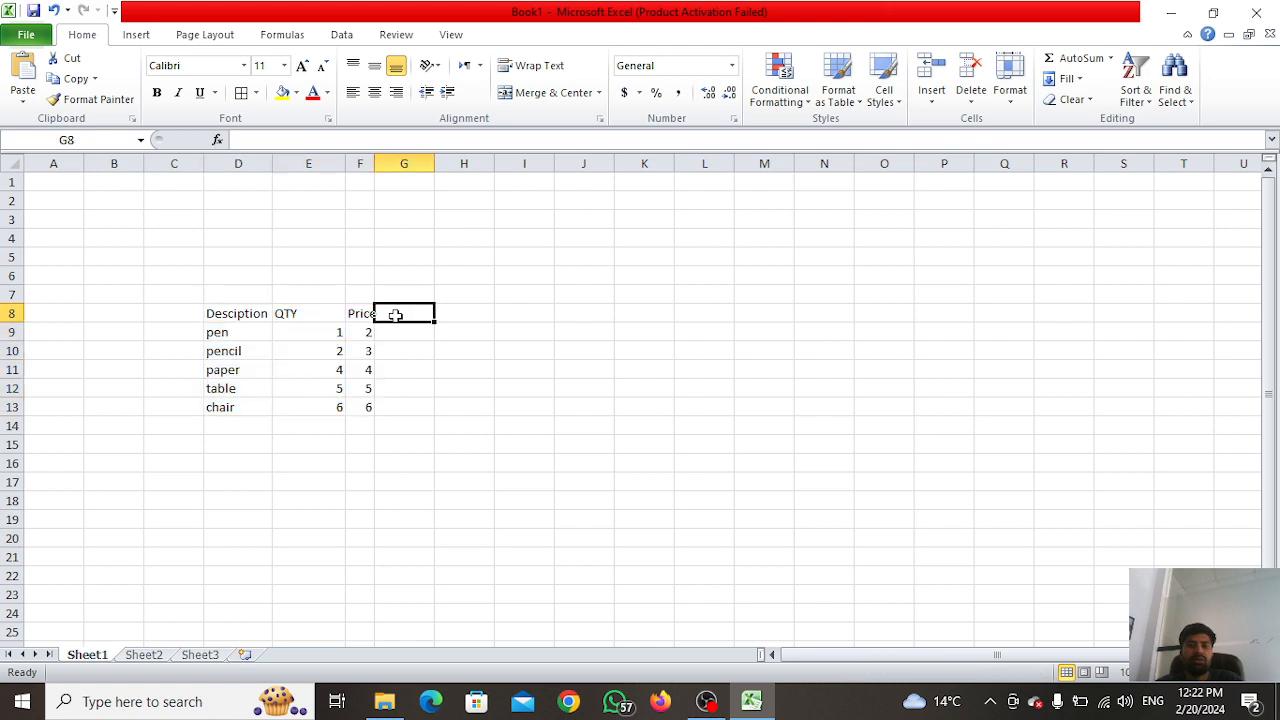
pyautogui.write('Total')
pyautogui.press('Return')
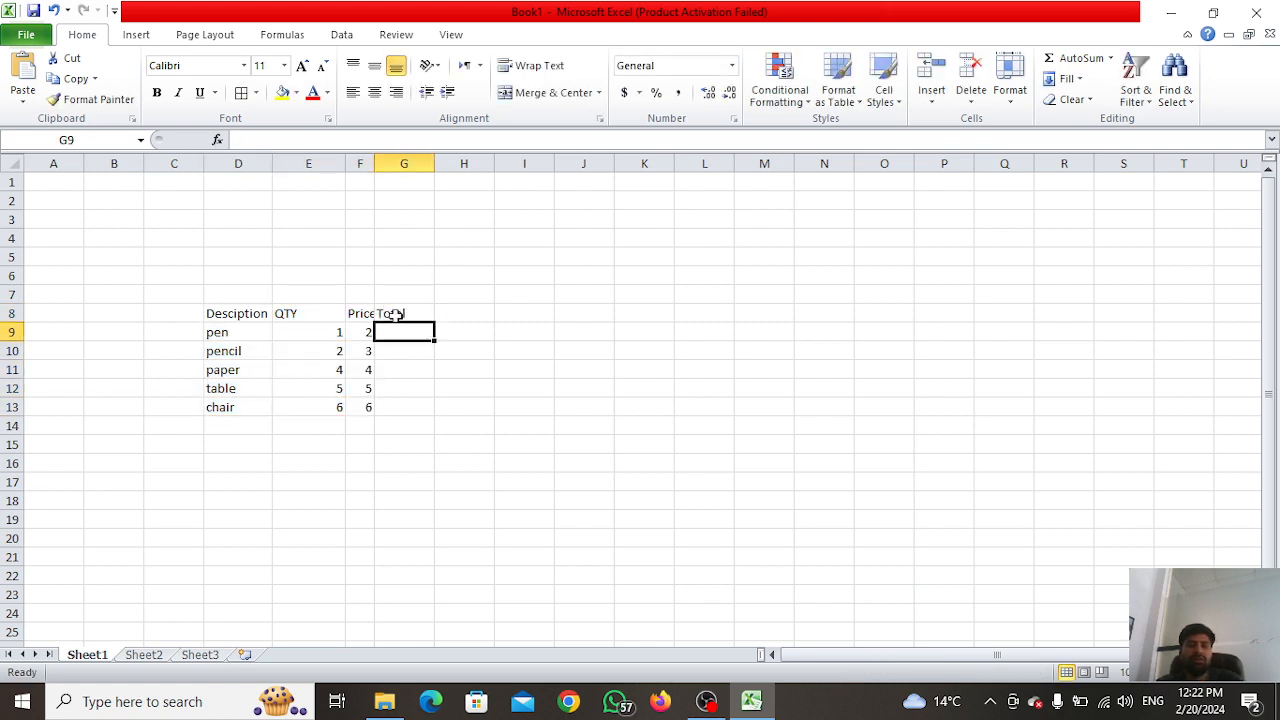
# - Apply all borders to the item table in cells D8 to G13
pyautogui.moveTo(242, 313); pyautogui.dragTo(421, 416)
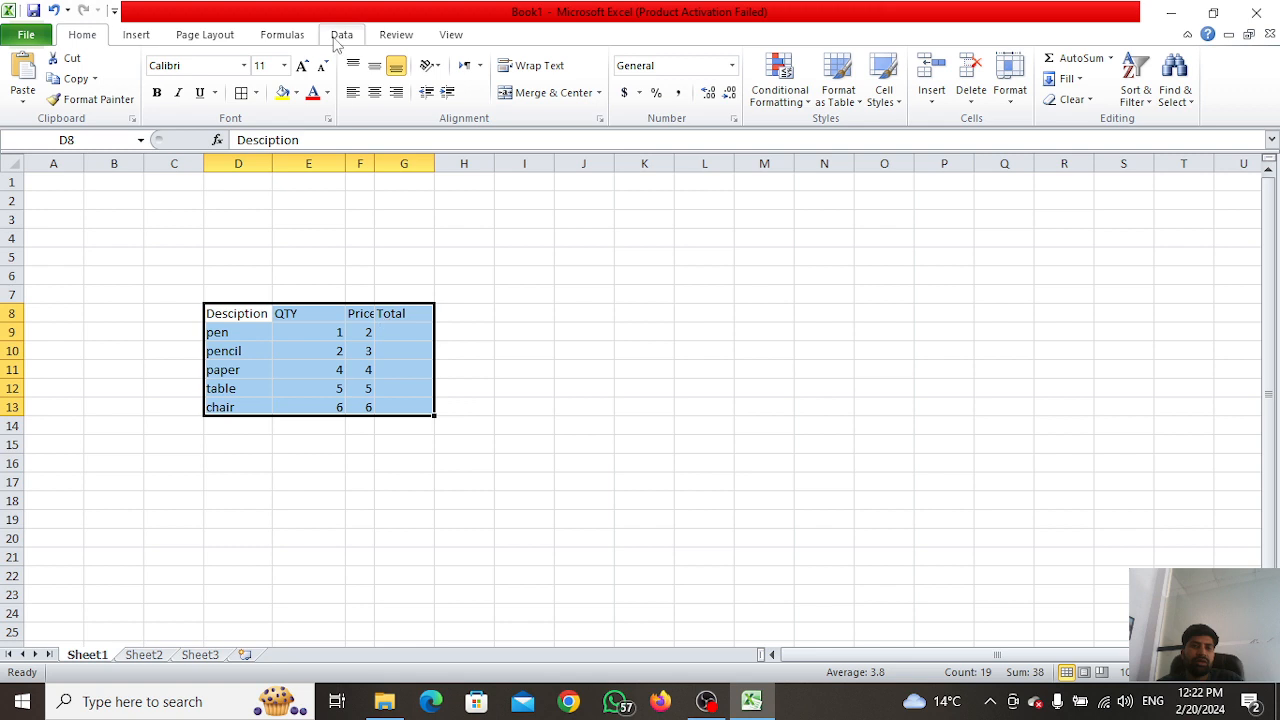
pyautogui.click(243, 93)
pyautogui.click(300, 330)
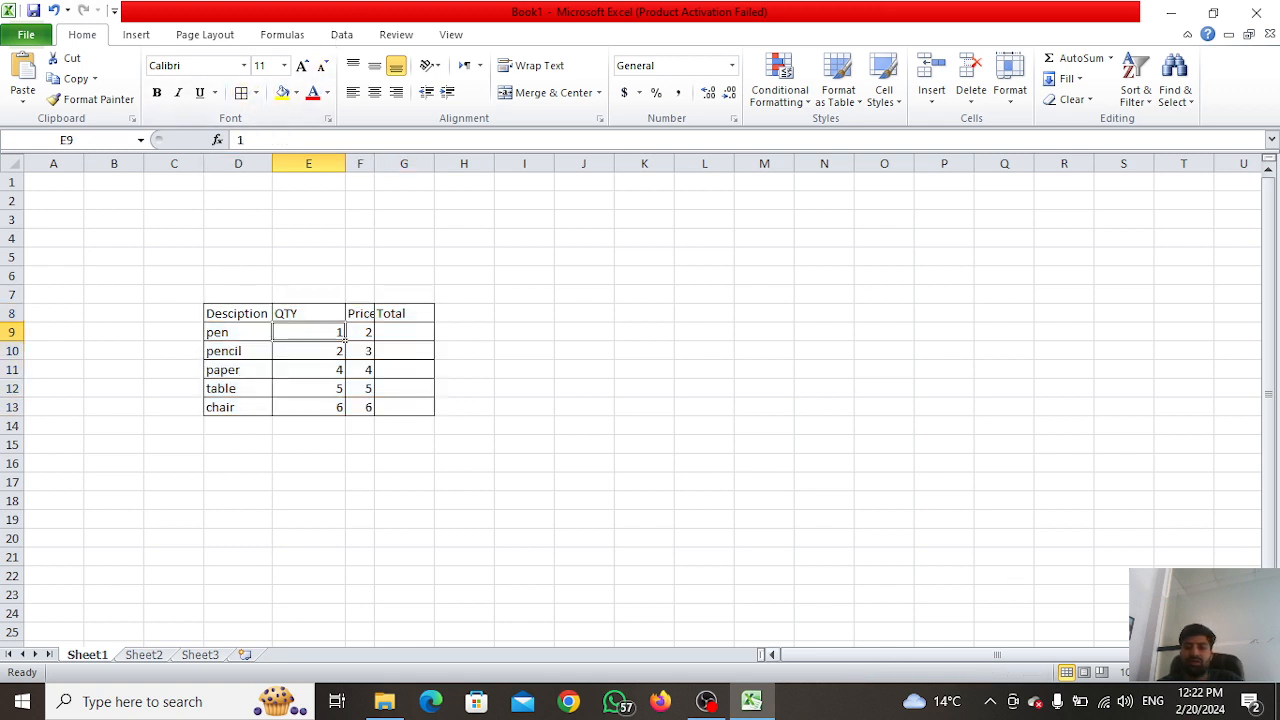
# - Merge and center cells D5 to G6 above the table and enter the title "MY DATA" in them
pyautogui.click(1216, 672)
pyautogui.click(687, 491)
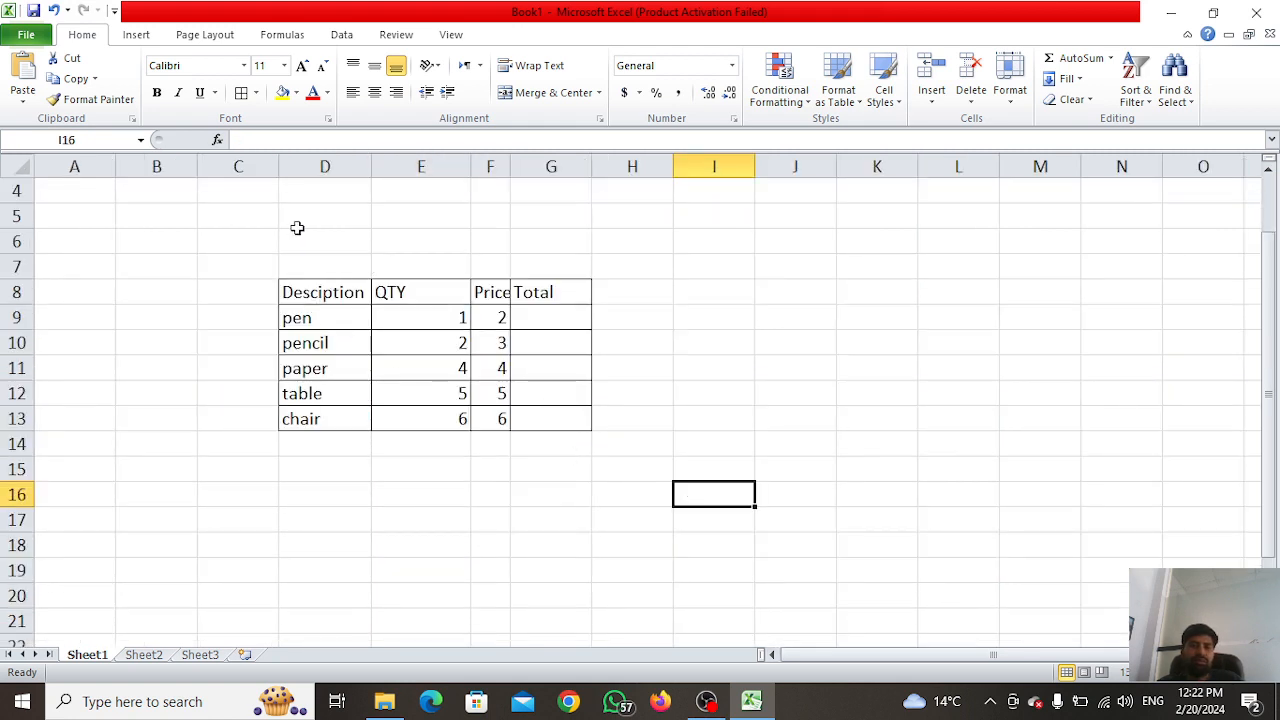
pyautogui.moveTo(338, 212); pyautogui.dragTo(551, 243)
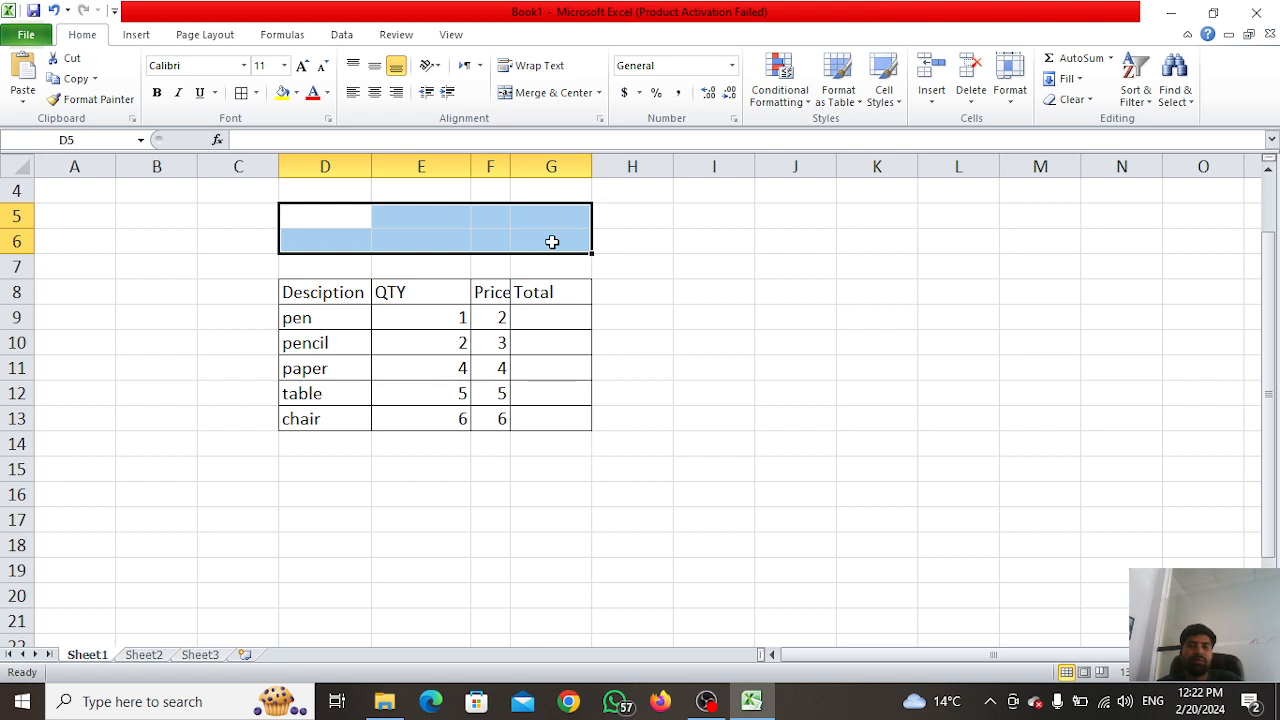
pyautogui.click(556, 95)
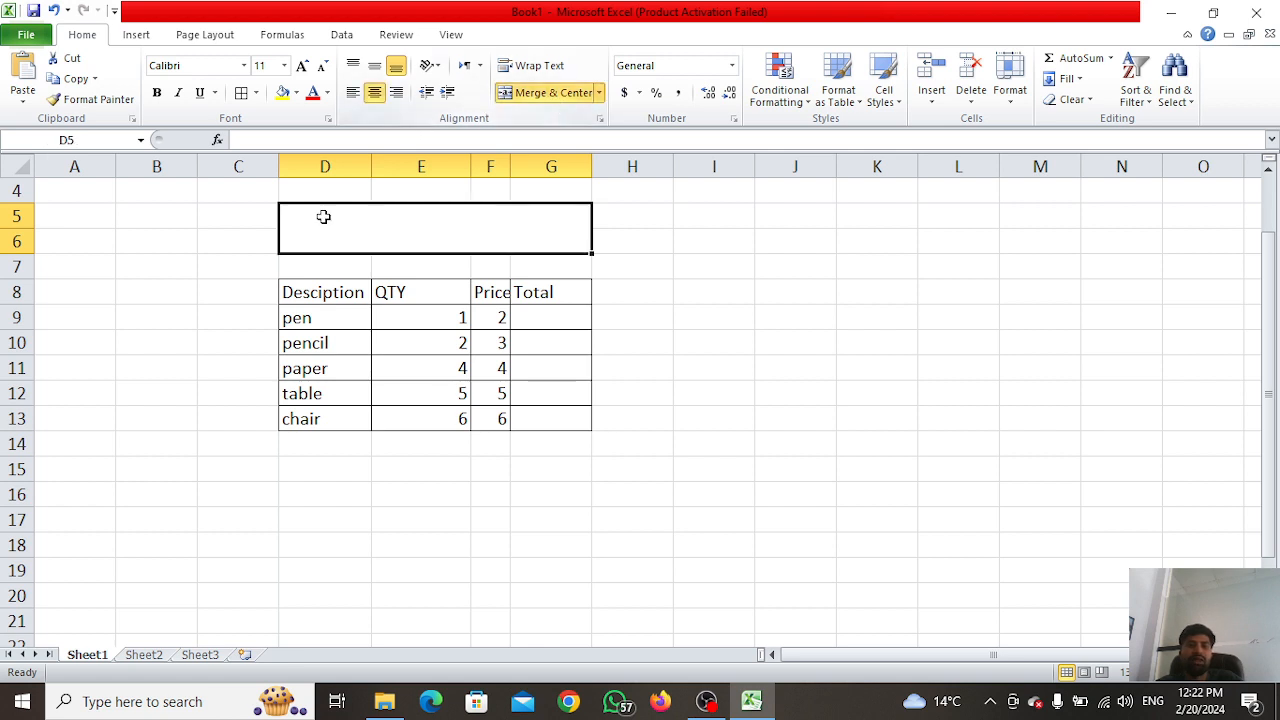
pyautogui.doubleClick(362, 231)
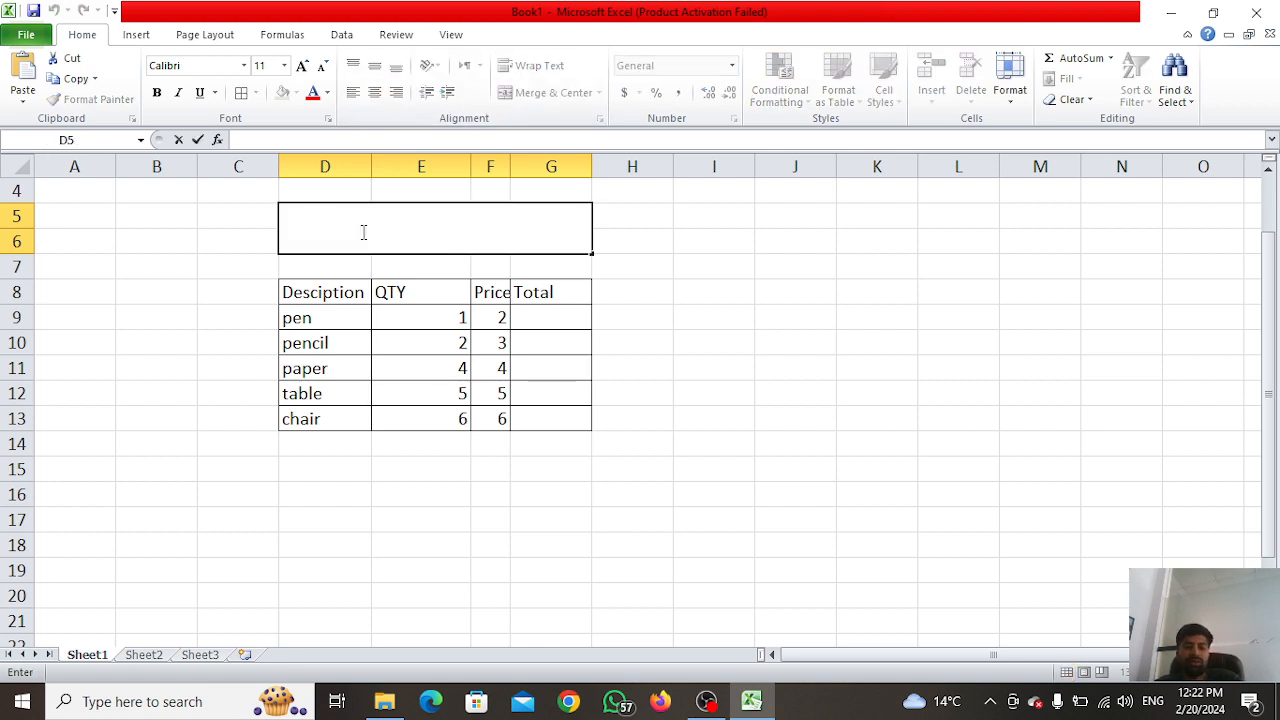
pyautogui.write('MY DATA')
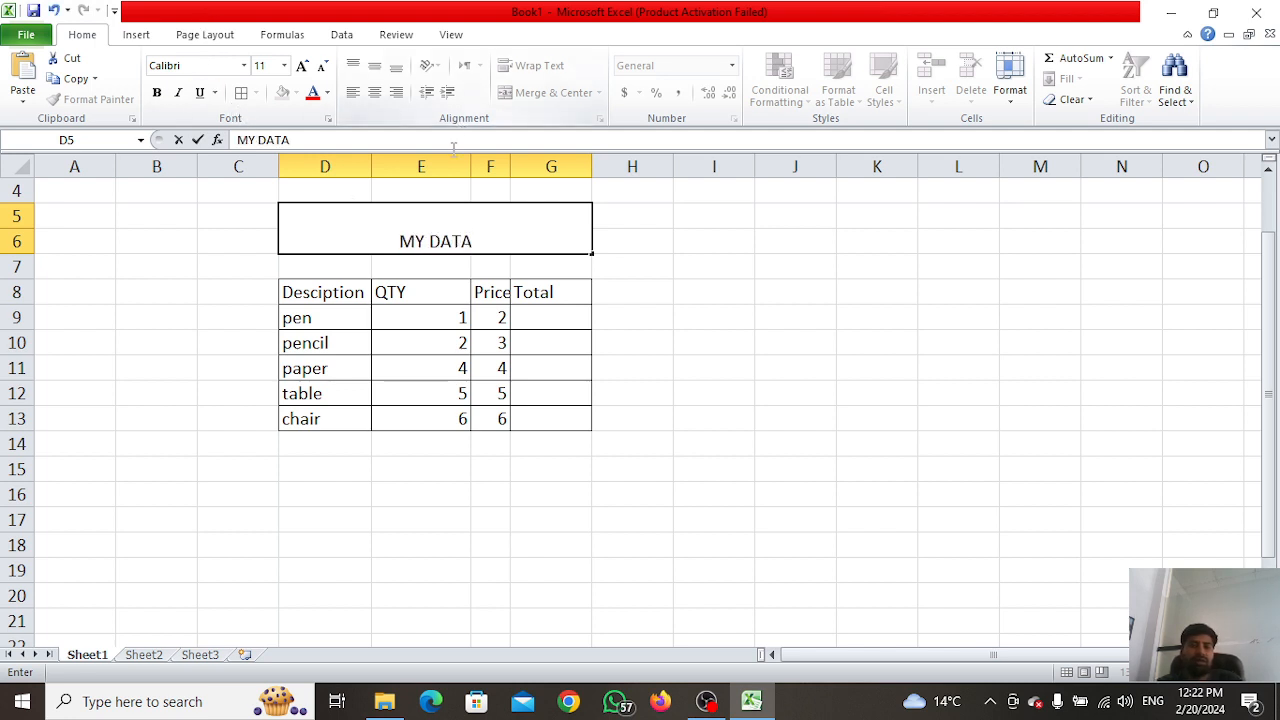
pyautogui.click(437, 270)
# - Align the MY DATA title to the vertical middle of its merged cell, keeping it horizontally centered
pyautogui.click(435, 236)
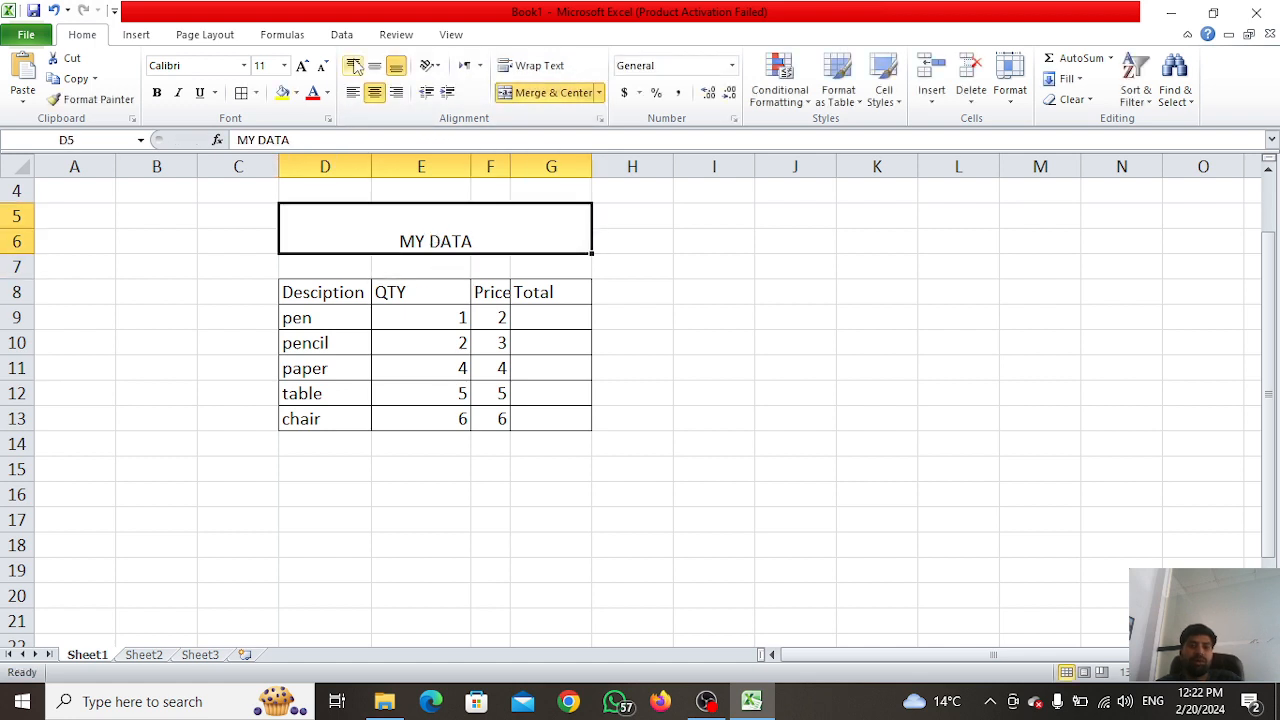
pyautogui.click(353, 92)
pyautogui.click(374, 92)
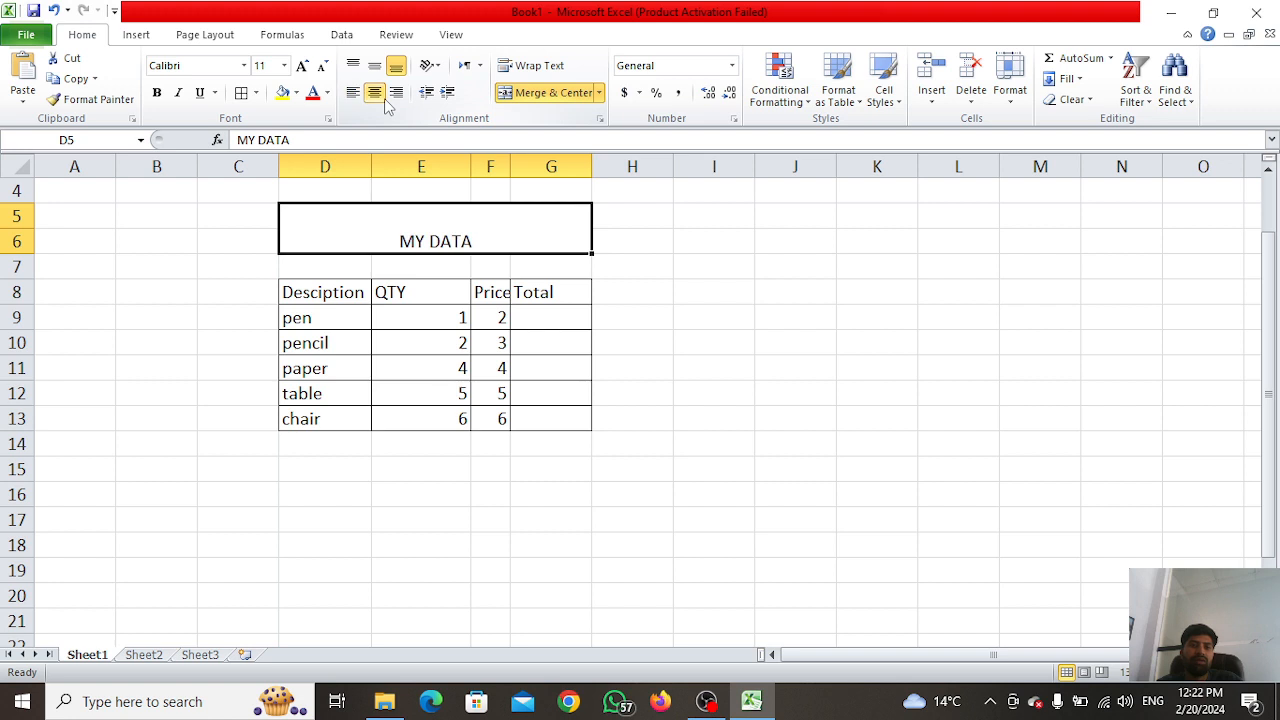
pyautogui.click(374, 65)
pyautogui.click(353, 65)
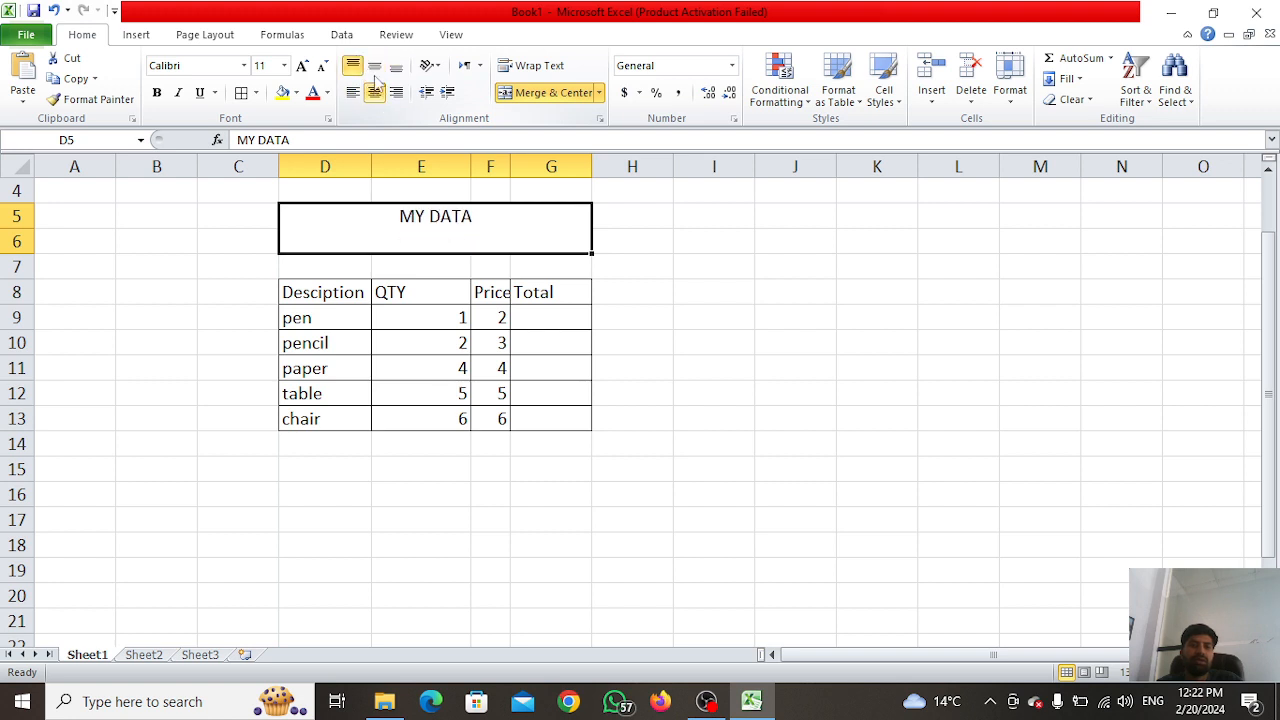
pyautogui.click(374, 65)
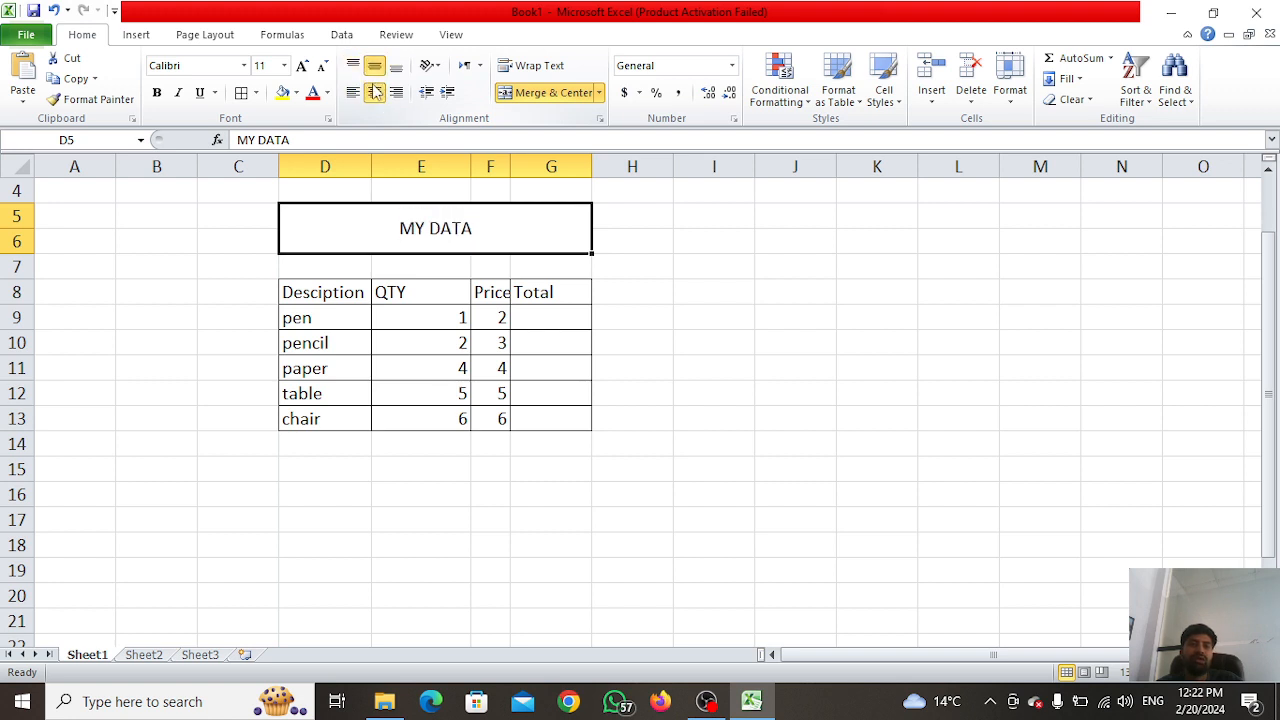
pyautogui.click(374, 92)
pyautogui.click(374, 92)
# - Put a thick box border around the merged MY DATA title cell
pyautogui.click(256, 92)
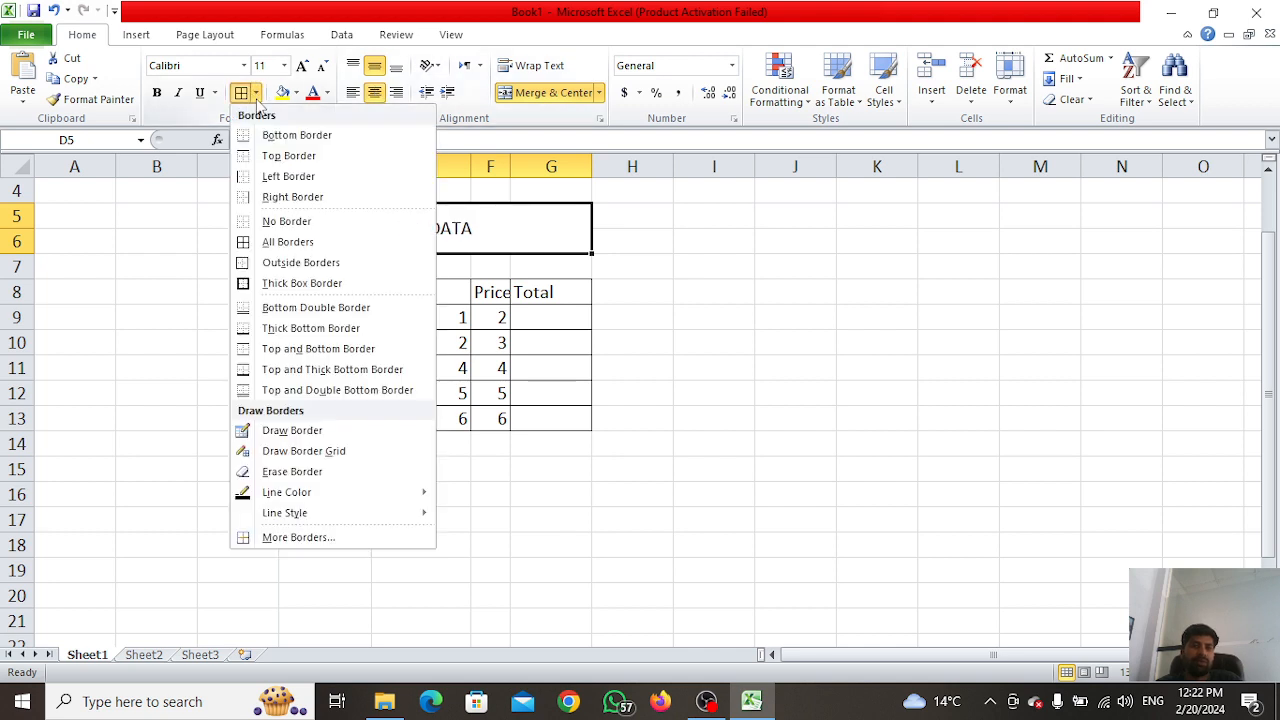
pyautogui.click(268, 284)
pyautogui.click(300, 269)
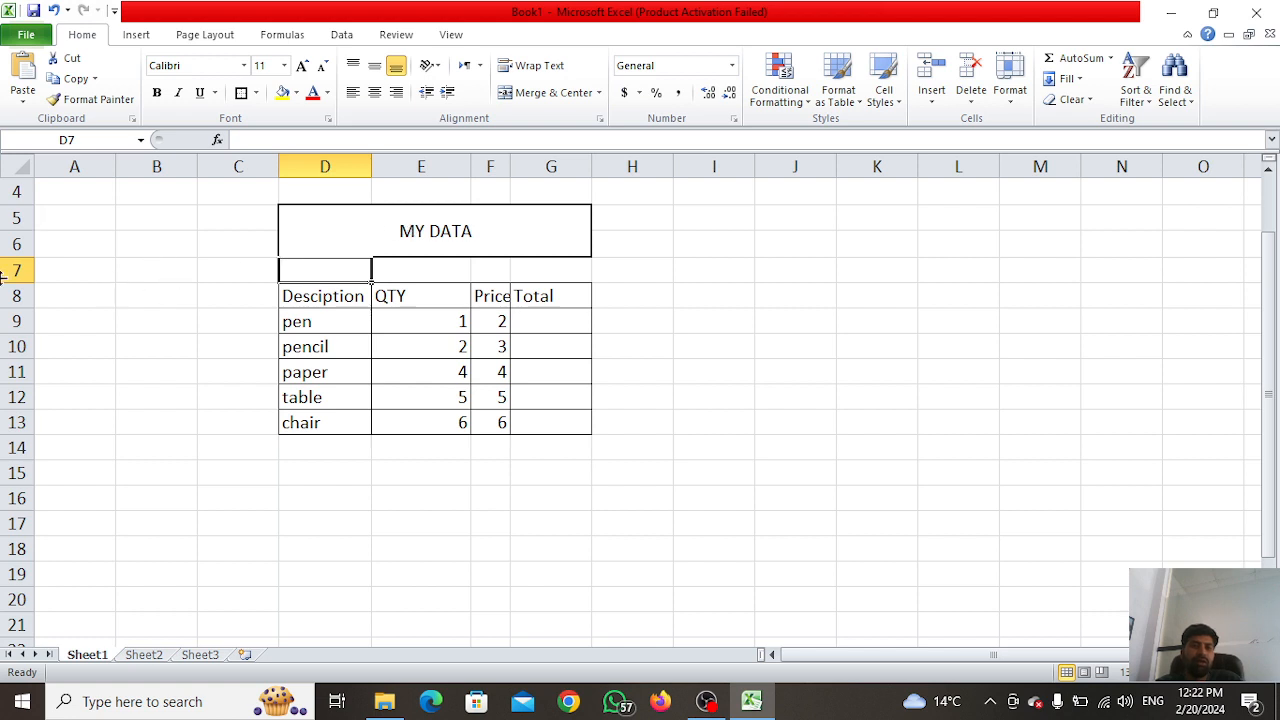
# - Make the MY DATA title bold and set its font to Algerian
pyautogui.click(408, 236)
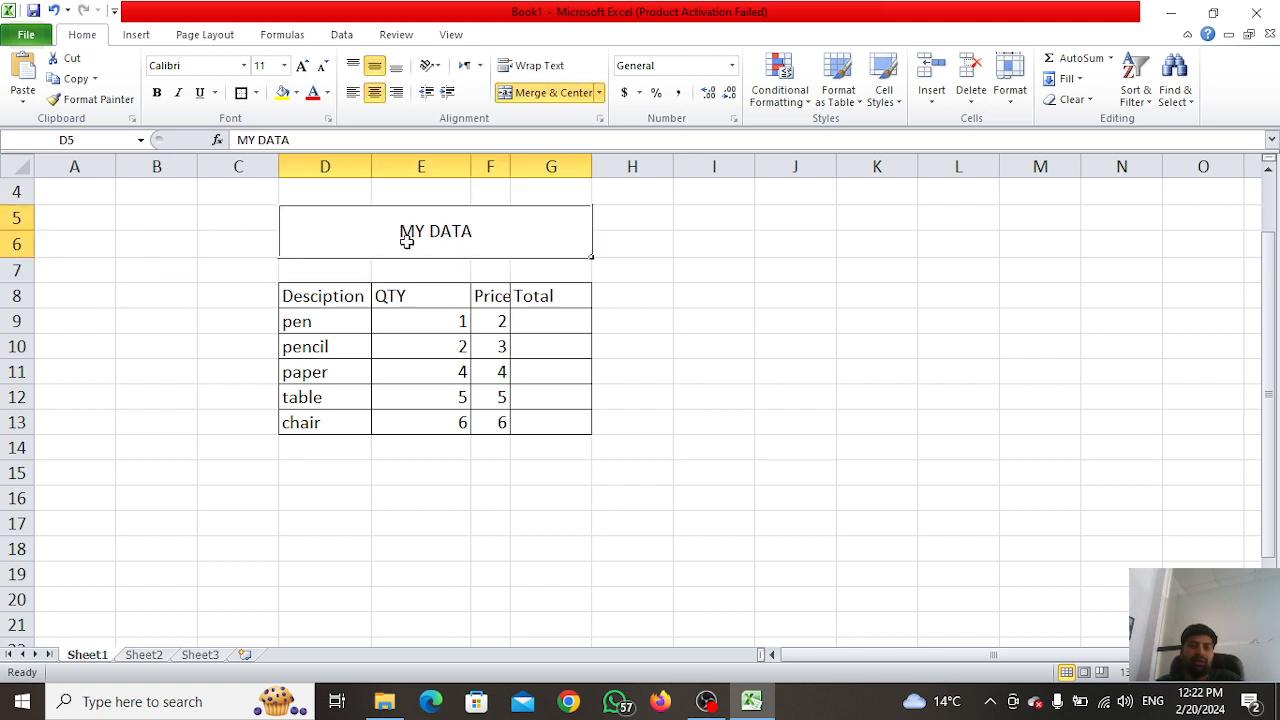
pyautogui.click(156, 92)
pyautogui.click(244, 66)
pyautogui.press('Down')
pyautogui.press('Down')
pyautogui.press('Down')
pyautogui.press('Down')
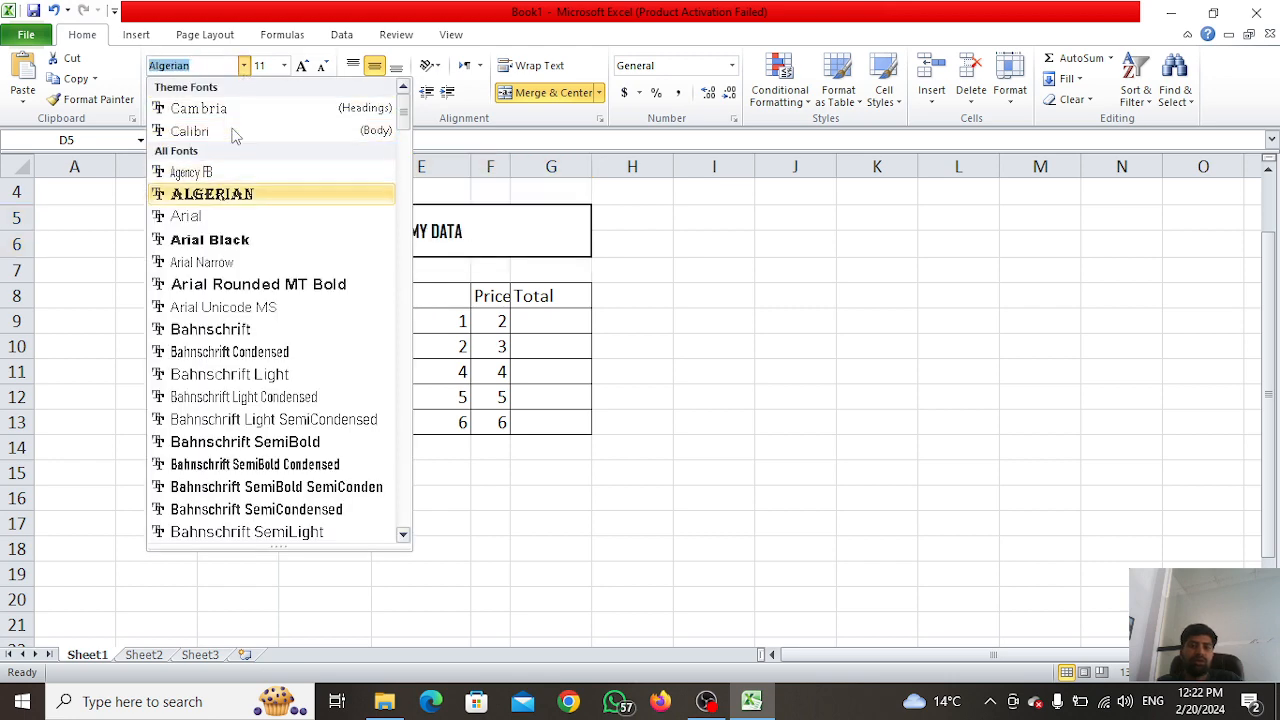
pyautogui.press('Up')
pyautogui.press('Up')
pyautogui.press('Return')
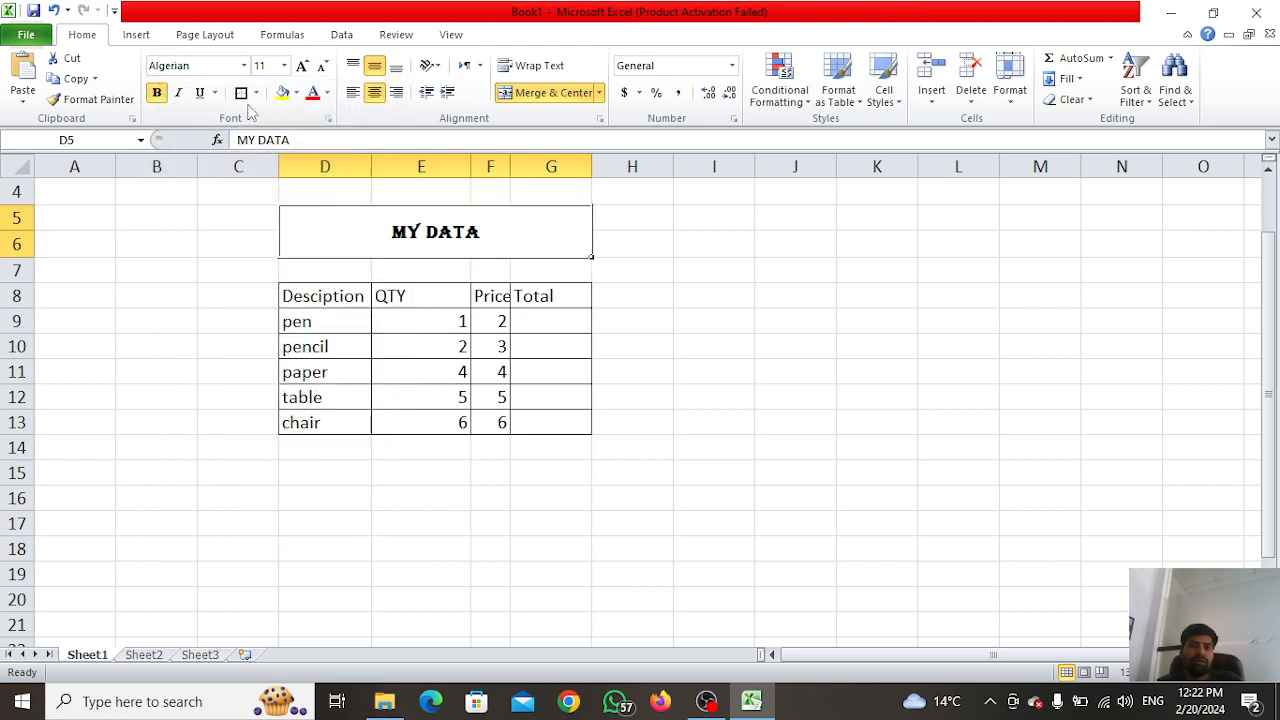
# - Increase the font size of the MY DATA title to 18
pyautogui.click(301, 66)
pyautogui.click(301, 66)
pyautogui.click(300, 67)
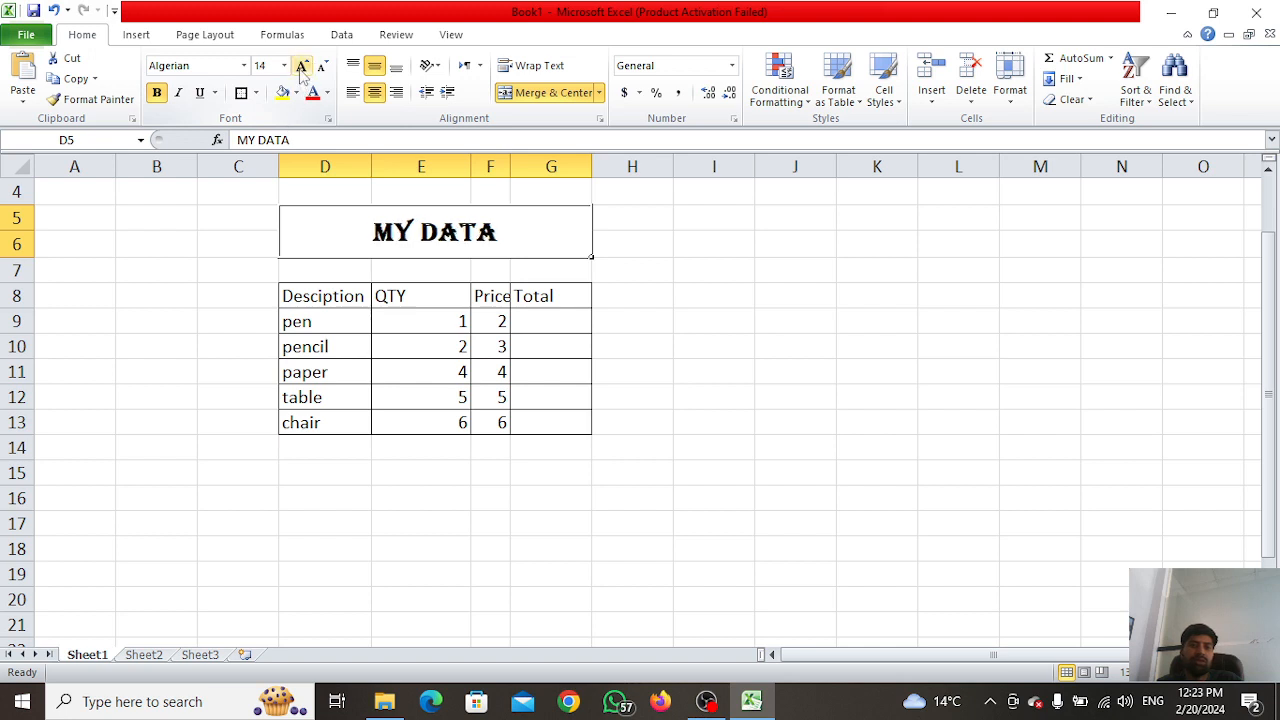
pyautogui.click(300, 67)
pyautogui.click(237, 368)
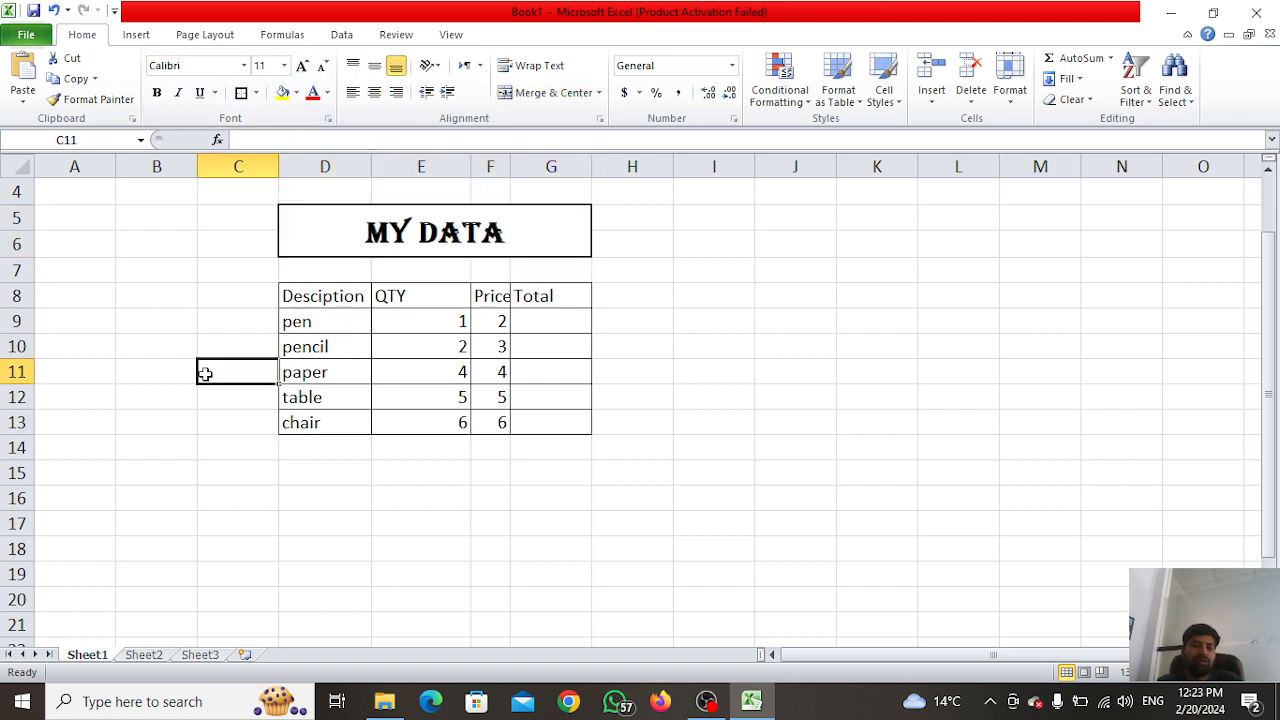
pyautogui.press('Down')
pyautogui.press('Up')
pyautogui.press('Up')
pyautogui.press('Up')
pyautogui.press('Up')
pyautogui.press('Right')
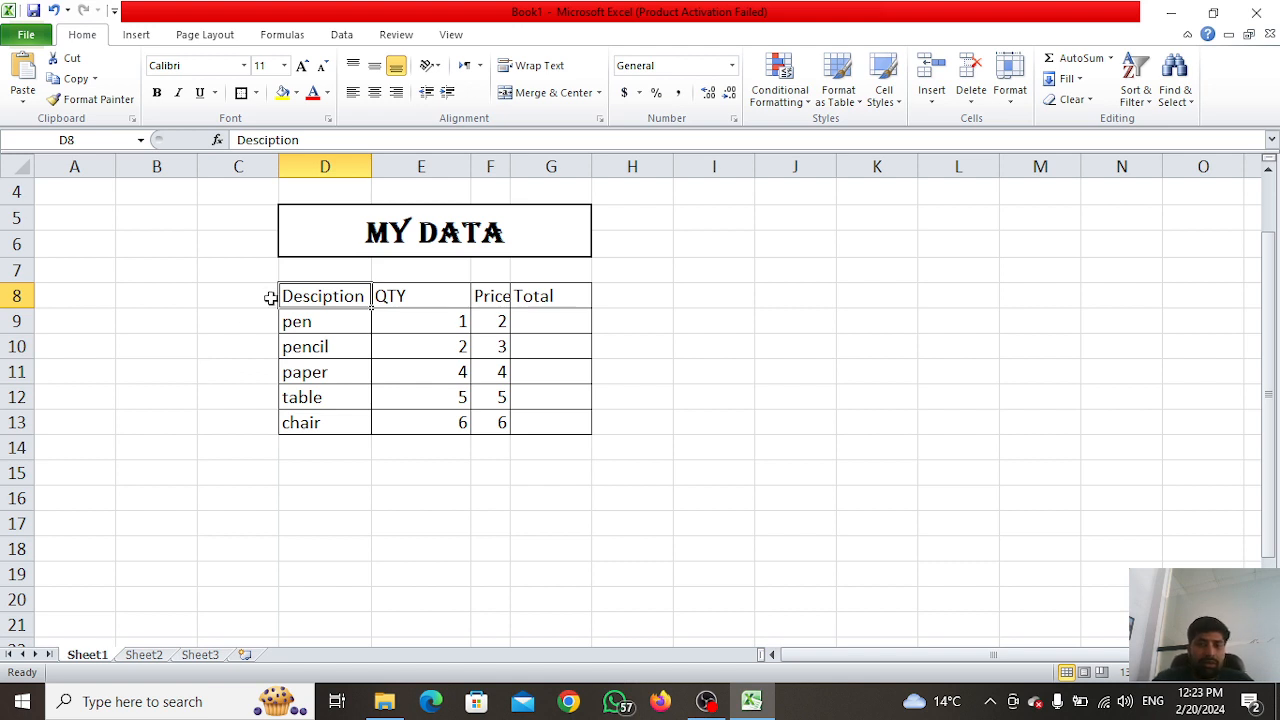
# - Remove the border from the merged MY DATA title cell
pyautogui.click(297, 255)
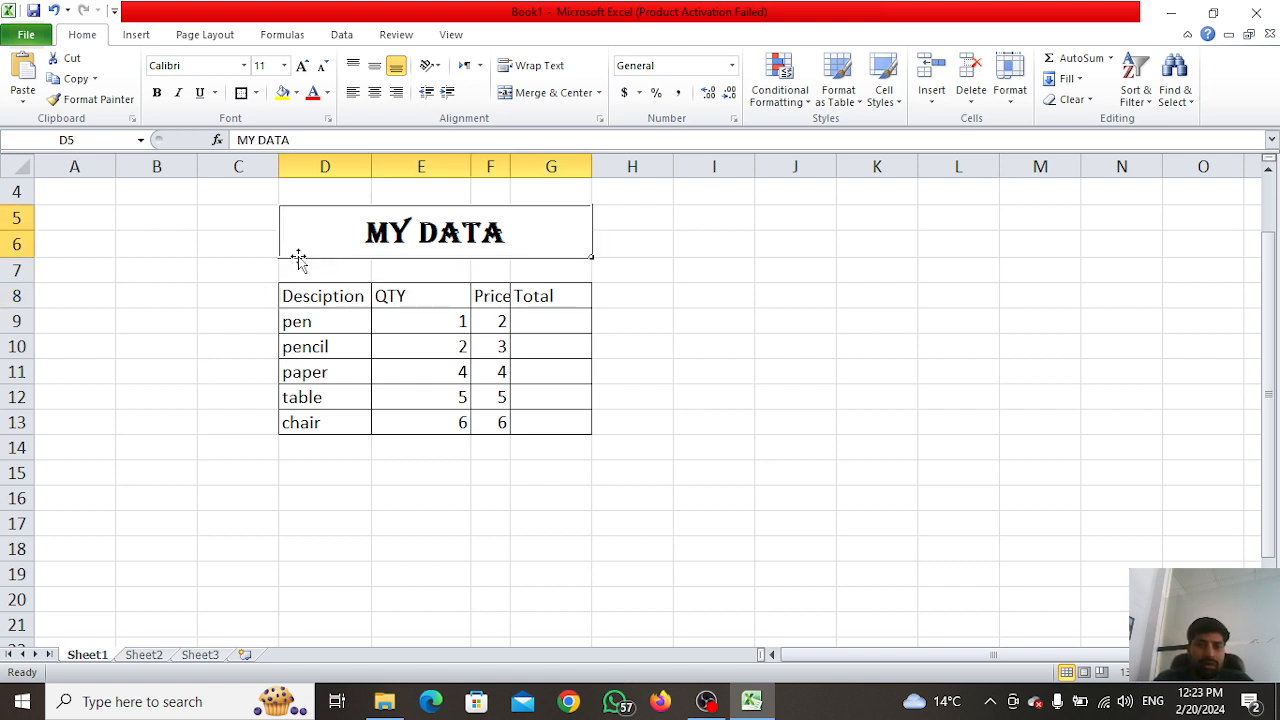
pyautogui.click(256, 92)
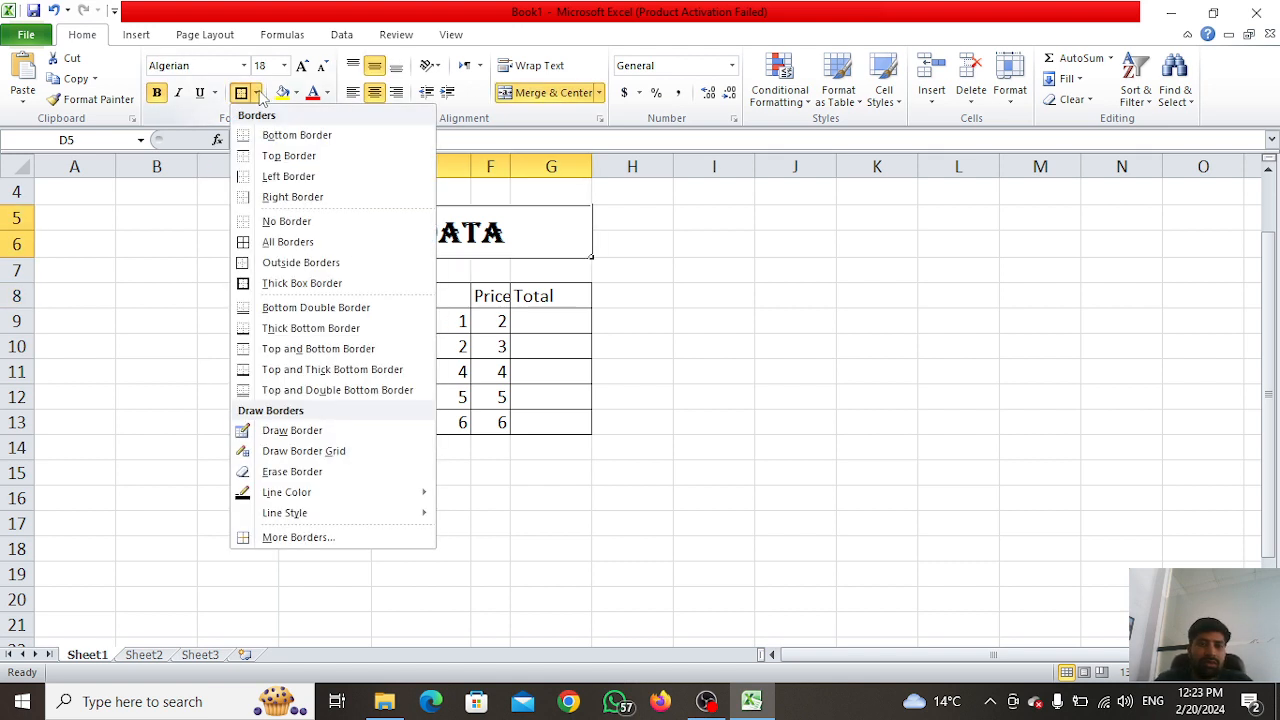
pyautogui.click(286, 221)
pyautogui.click(220, 245)
pyautogui.press('Up')
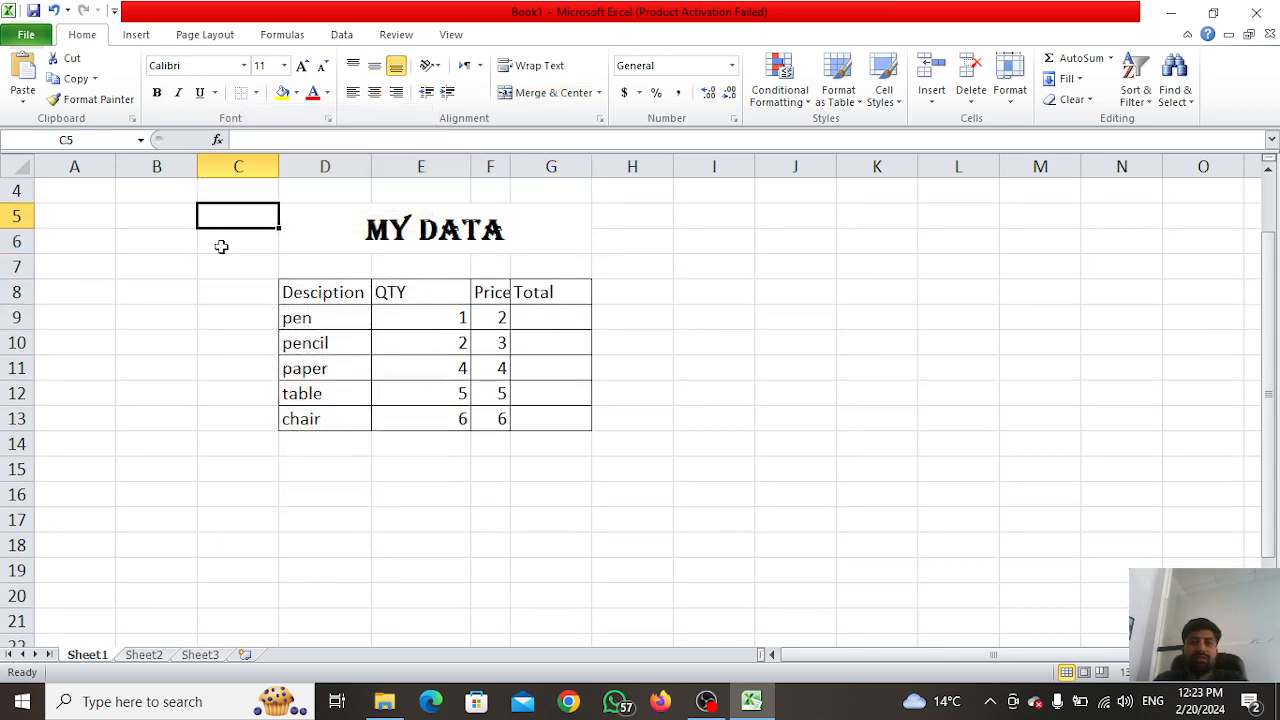
pyautogui.press('Down')
pyautogui.press('Down')
pyautogui.press('Right')
pyautogui.press('Right')
pyautogui.press('Down')
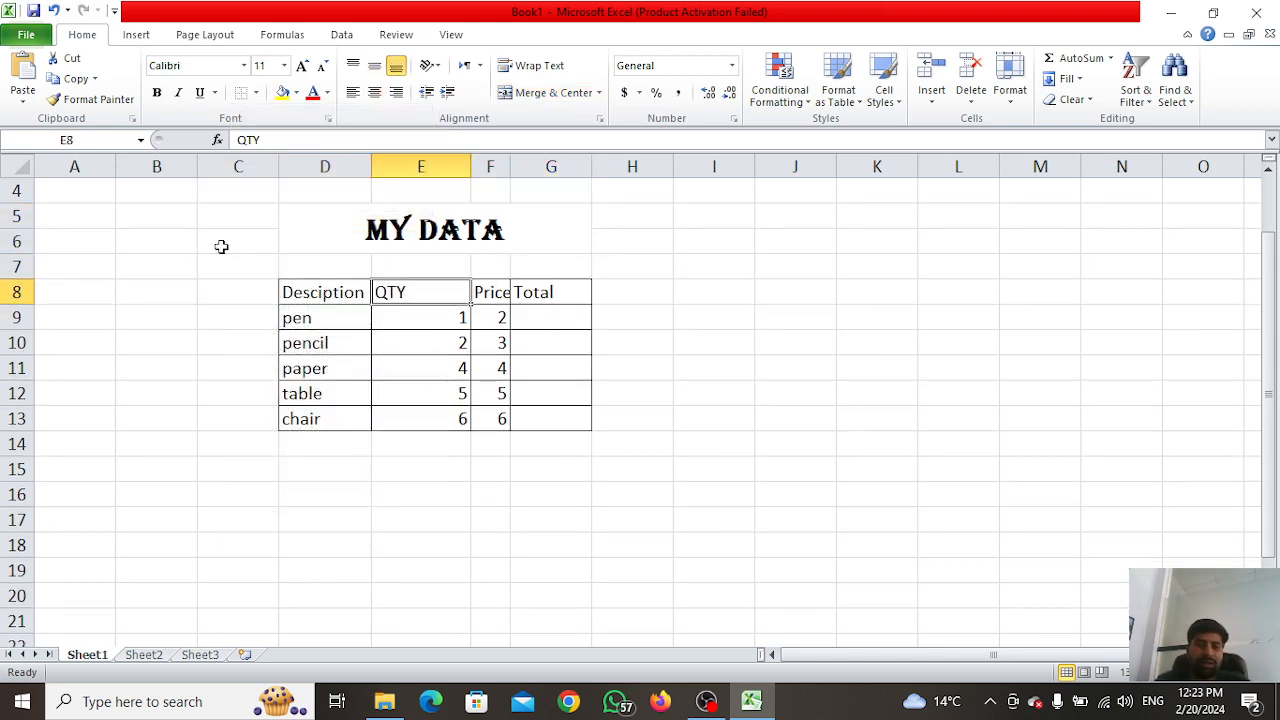
# - Delete the empty row 7 between the MY DATA title and the table headings
pyautogui.click(16, 267)
pyautogui.rightClick(16, 267)
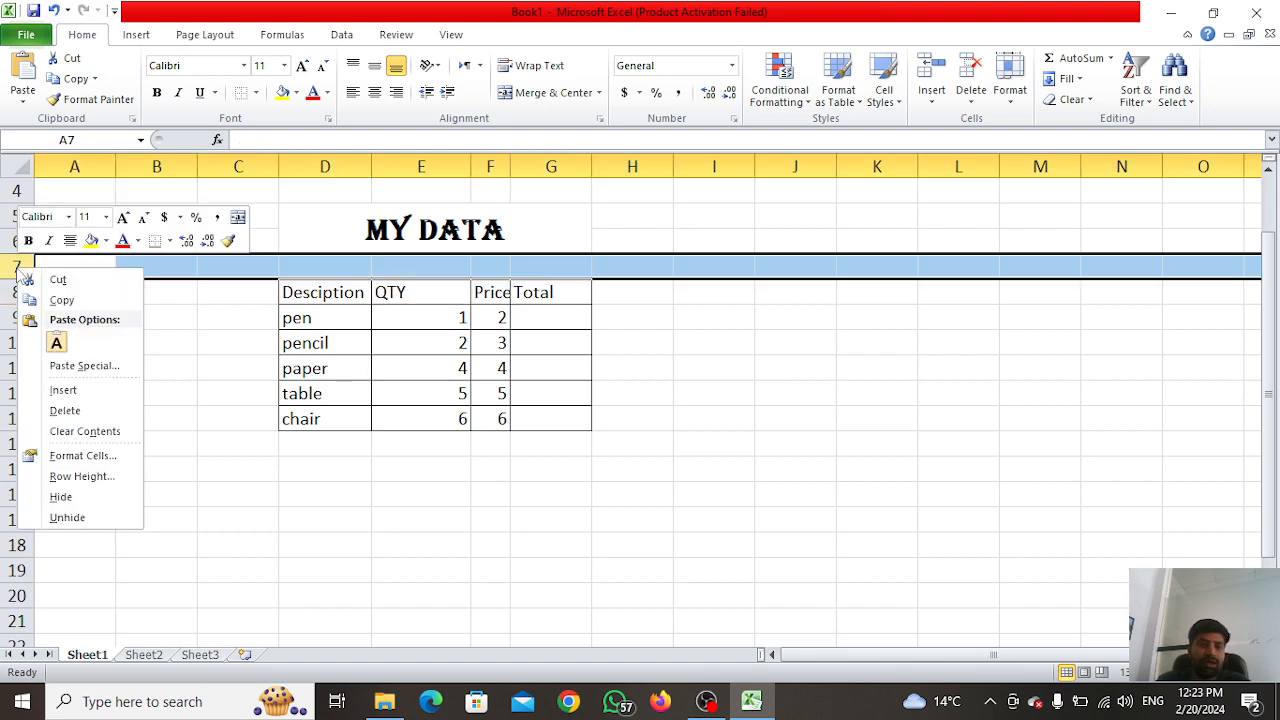
pyautogui.click(64, 410)
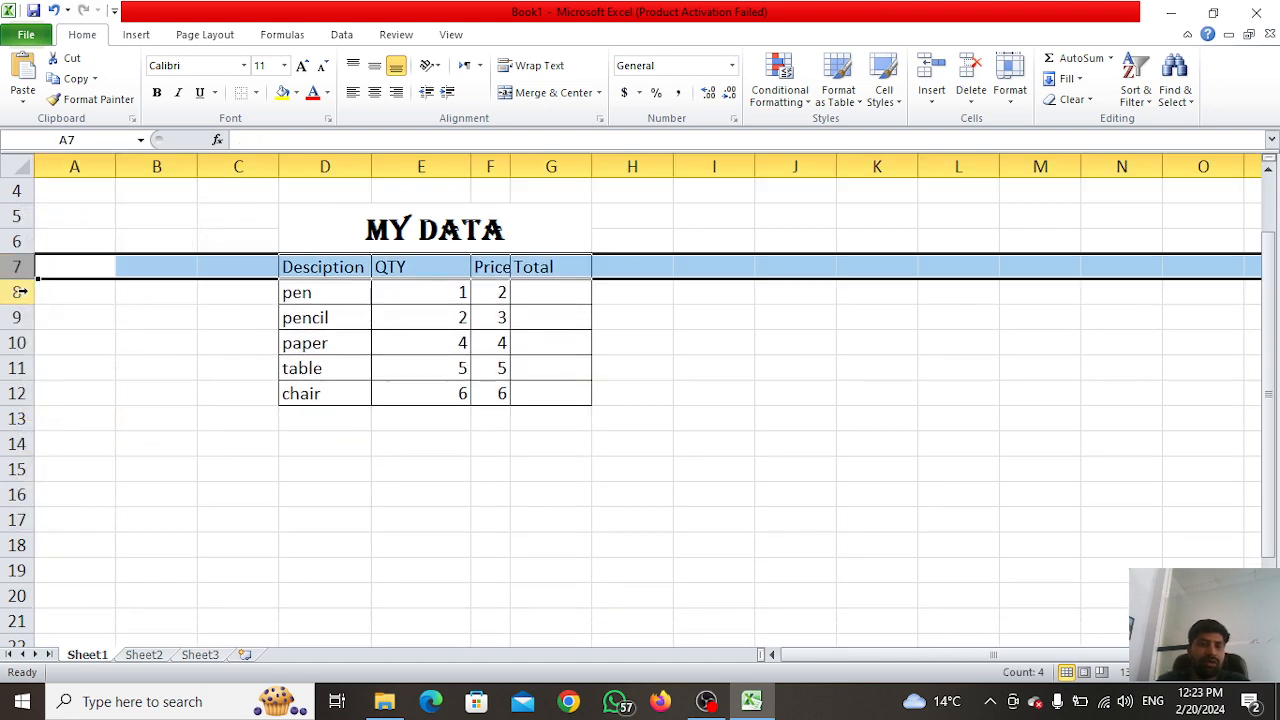
# - Insert an empty row above the pen row, and undo the insertion
pyautogui.click(16, 290)
pyautogui.rightClick(16, 290)
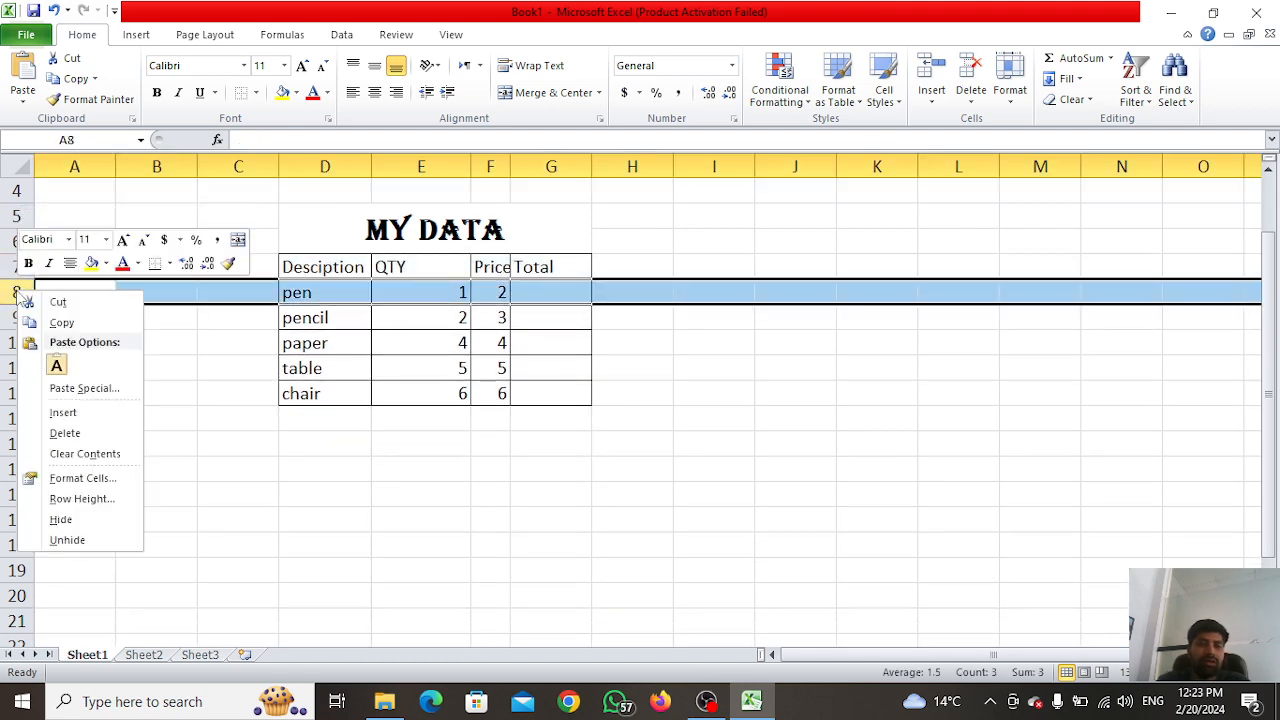
pyautogui.click(59, 411)
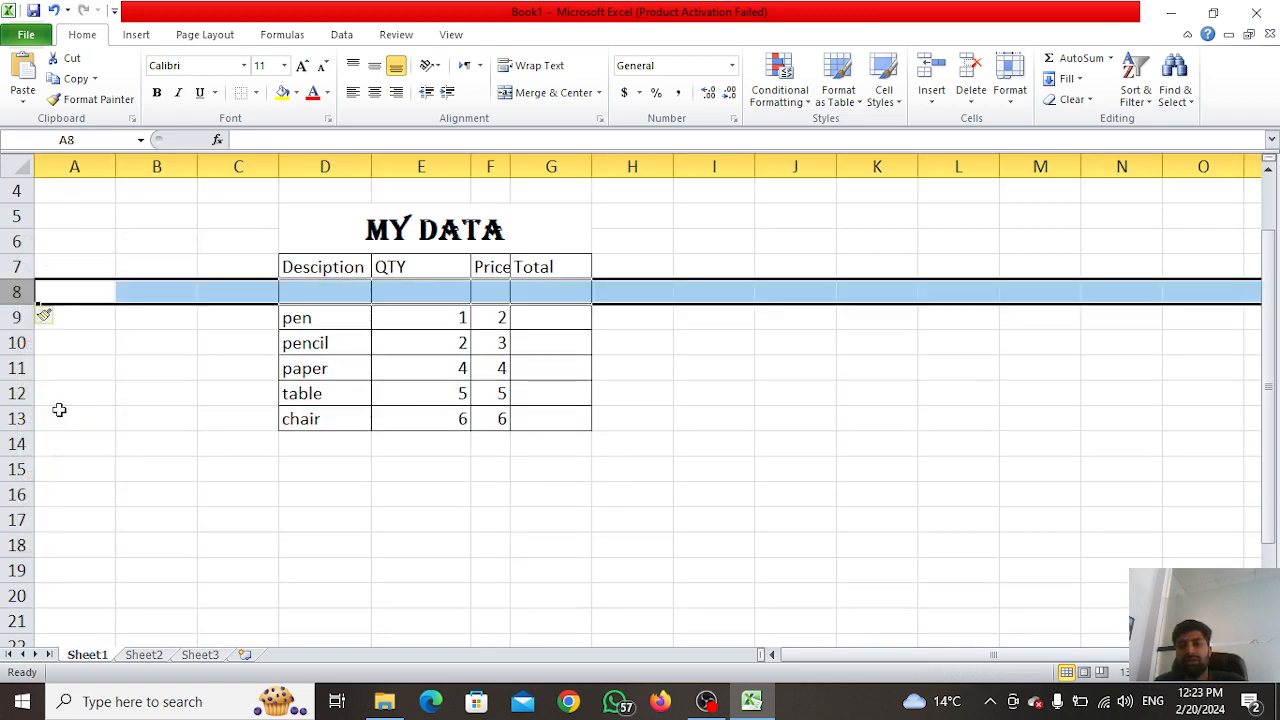
pyautogui.click(59, 410)
pyautogui.hotkey('ctrl', 'z')
pyautogui.press('Up')
pyautogui.press('Right')
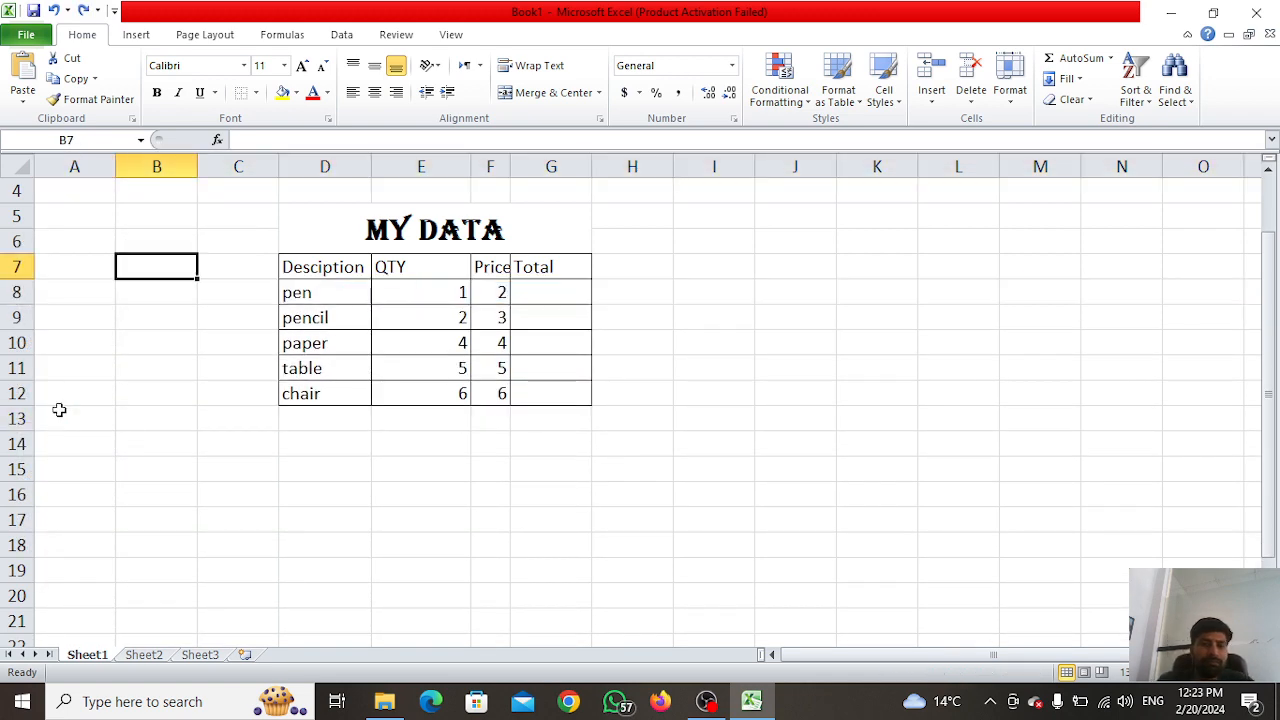
pyautogui.press('Right')
pyautogui.press('Right')
pyautogui.press('Up')
pyautogui.press('Up')
pyautogui.press('Down')
pyautogui.press('Down')
pyautogui.press('Down')
pyautogui.press('Down')
pyautogui.press('Down')
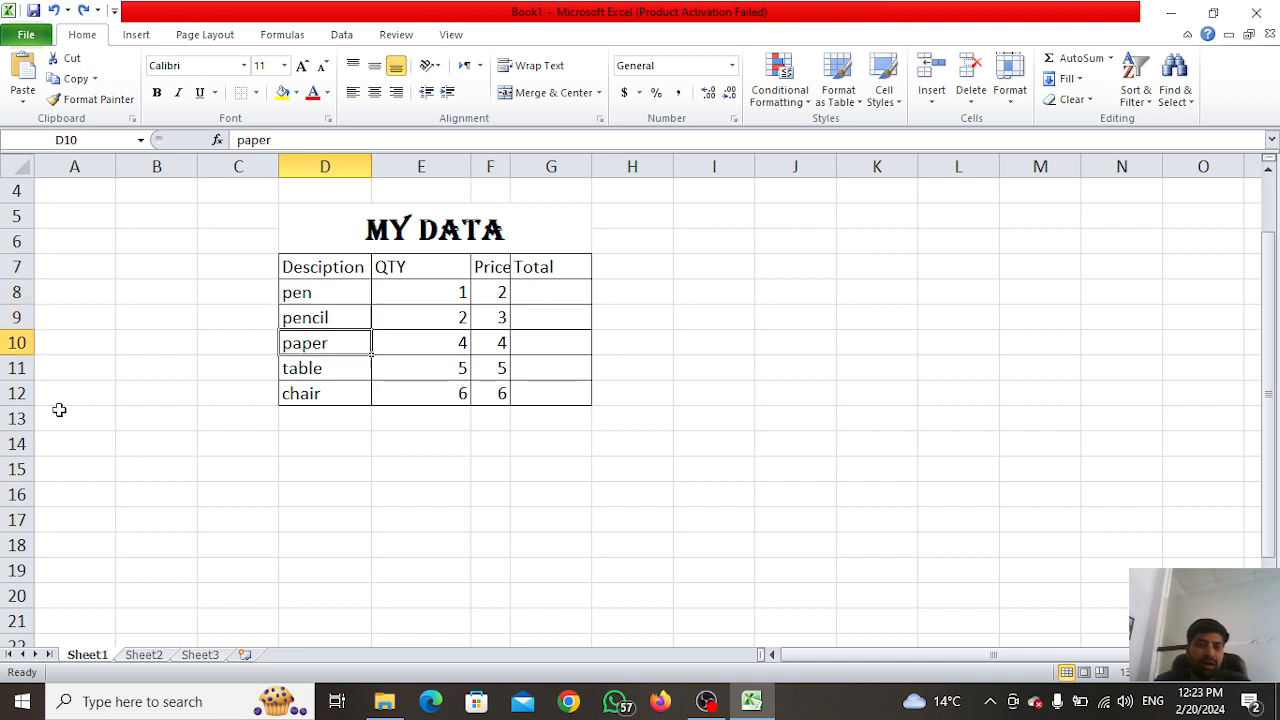
pyautogui.press('Down')
pyautogui.press('Down')
pyautogui.press('Up')
pyautogui.press('Right')
pyautogui.press('Right')
pyautogui.press('Up')
pyautogui.press('Up')
pyautogui.press('Up')
pyautogui.press('Up')
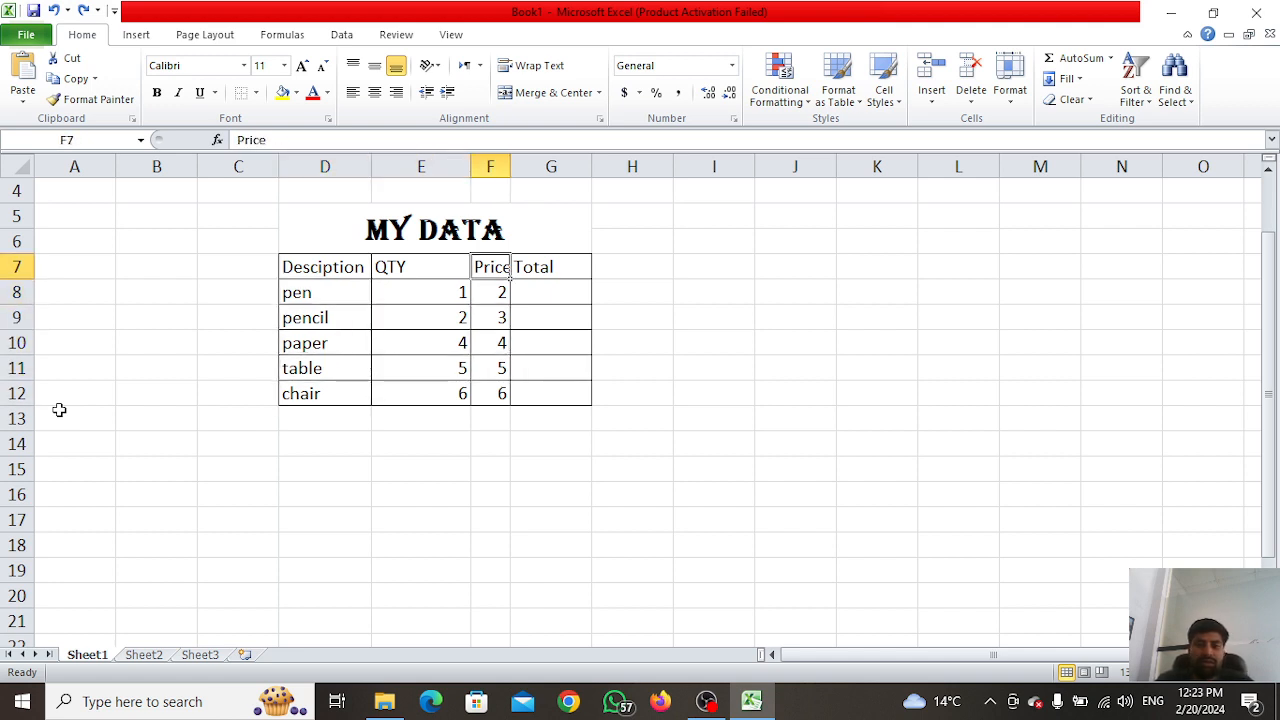
pyautogui.press('Left')
pyautogui.press('Left')
pyautogui.press('Right')
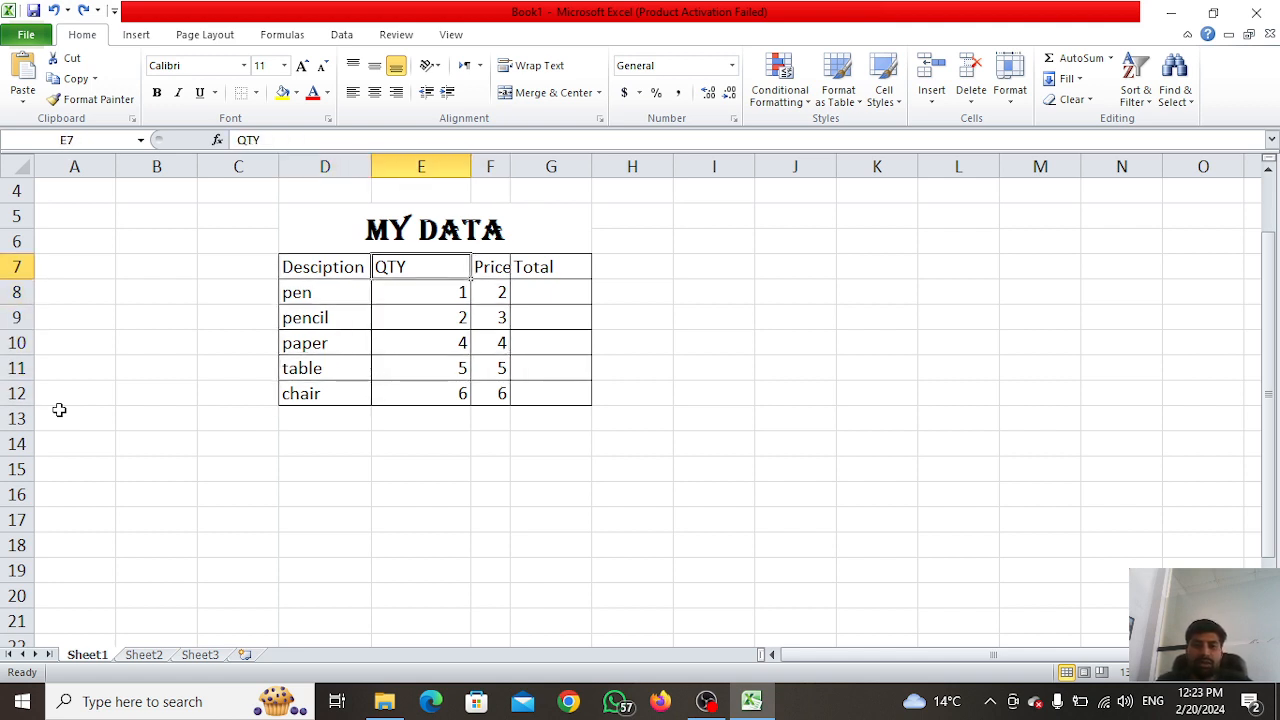
pyautogui.press('Right')
pyautogui.press('Right')
pyautogui.press('Left')
pyautogui.press('Left')
pyautogui.press('Left')
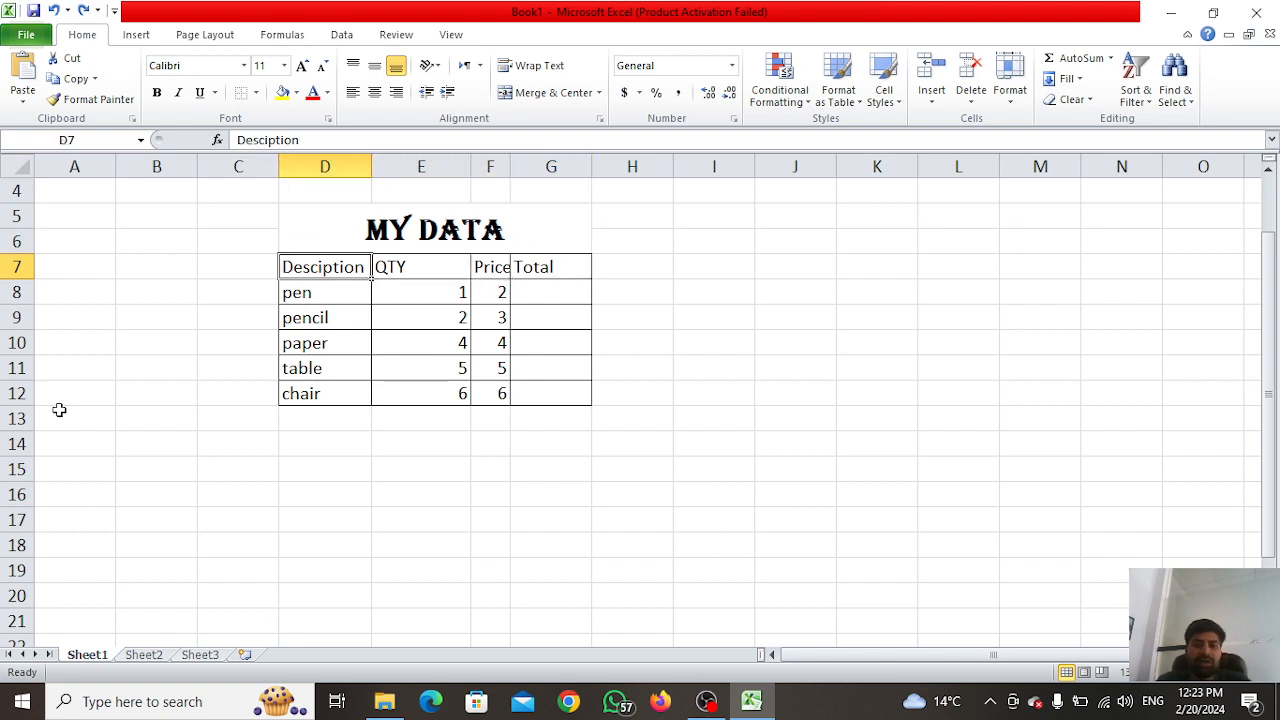
# - Fill the table's heading cells D7:G7 with yellow and set their font color to red
pyautogui.press('Left')
pyautogui.press('Right')
pyautogui.hotkey('shift', 'Right')
pyautogui.hotkey('shift', 'Right')
pyautogui.hotkey('shift', 'Right')
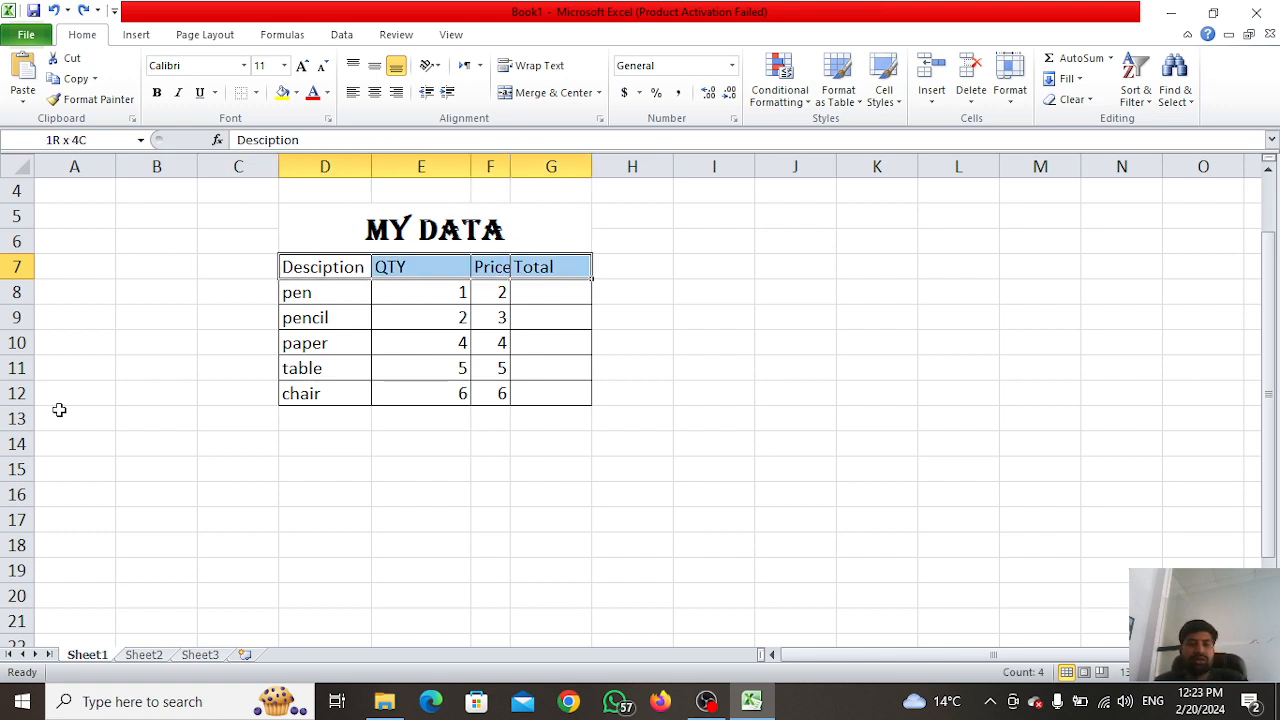
pyautogui.click(283, 93)
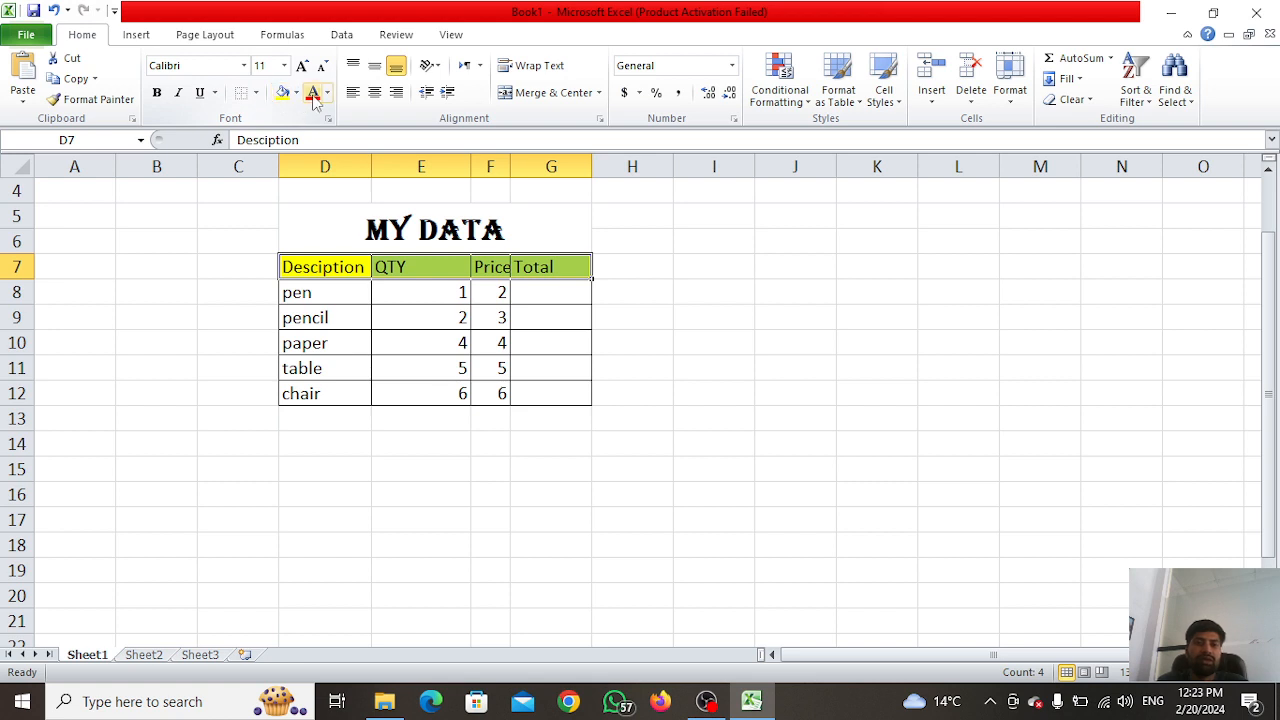
pyautogui.click(313, 93)
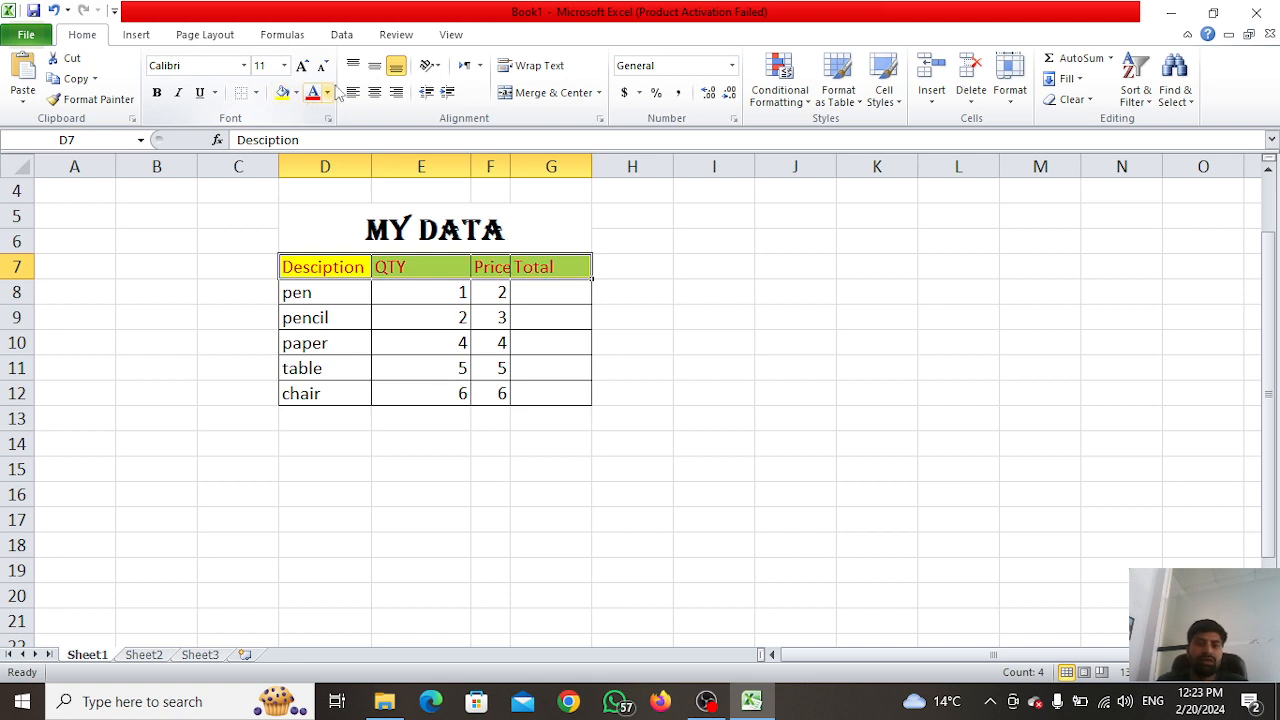
pyautogui.click(326, 93)
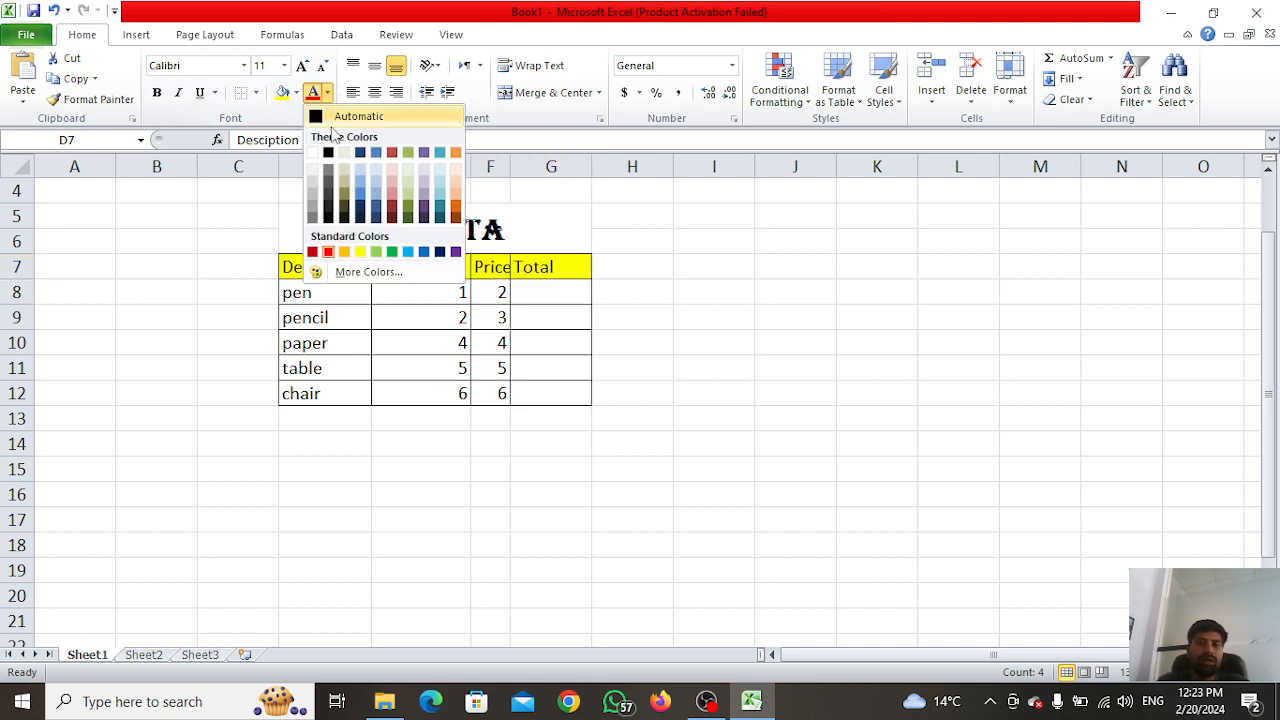
pyautogui.click(281, 248)
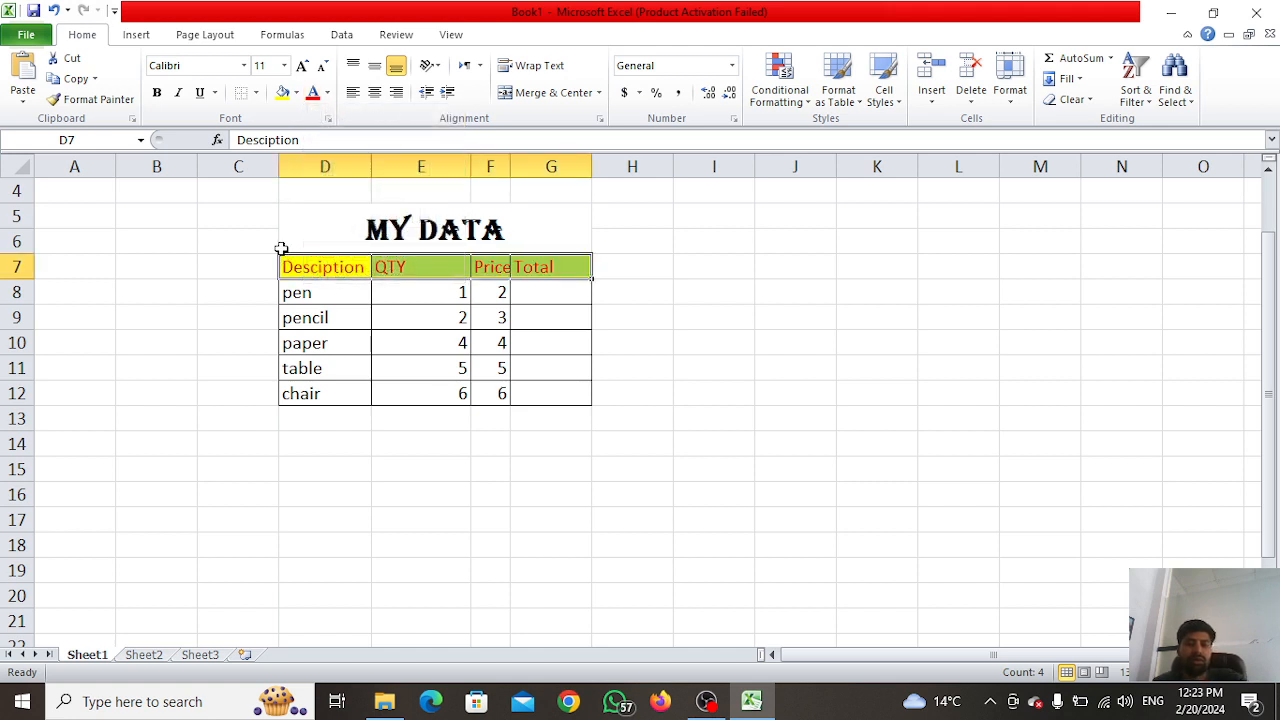
# - Undo the red font color and the yellow fill on the heading row
pyautogui.hotkey('ctrl', 'c')
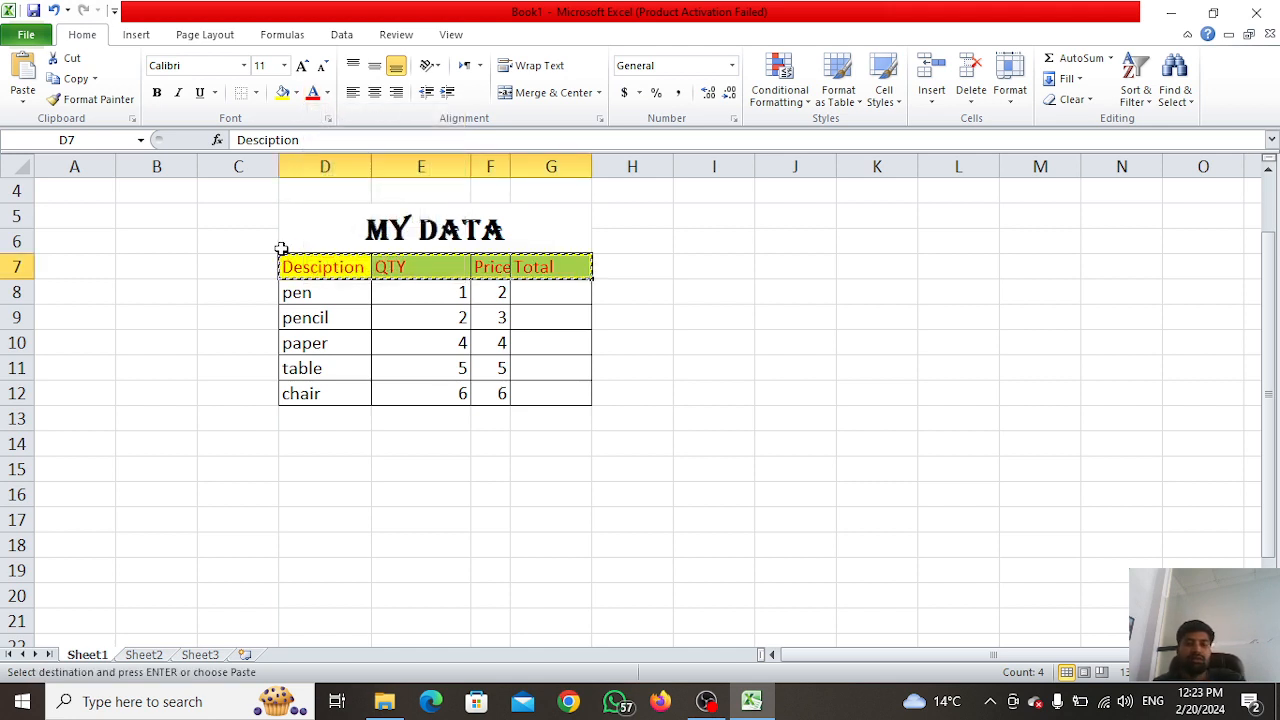
pyautogui.click(264, 296)
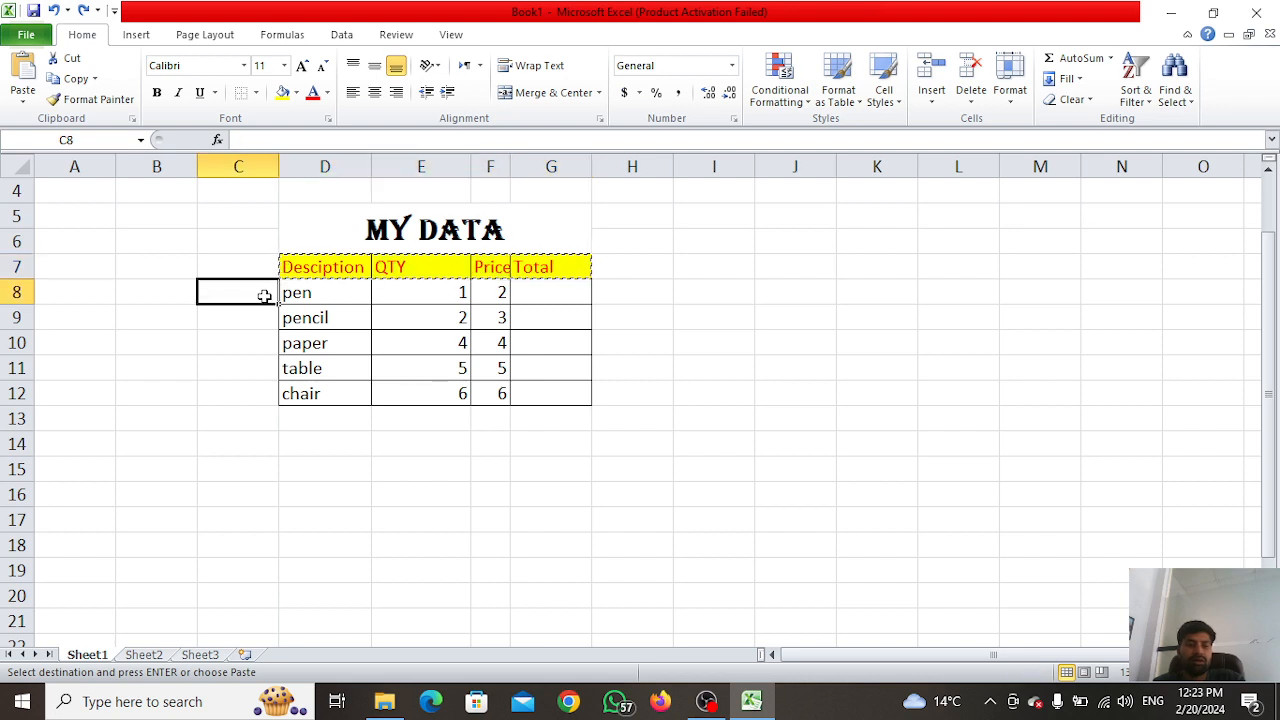
pyautogui.hotkey('ctrl', 'z')
pyautogui.hotkey('ctrl', 'z')
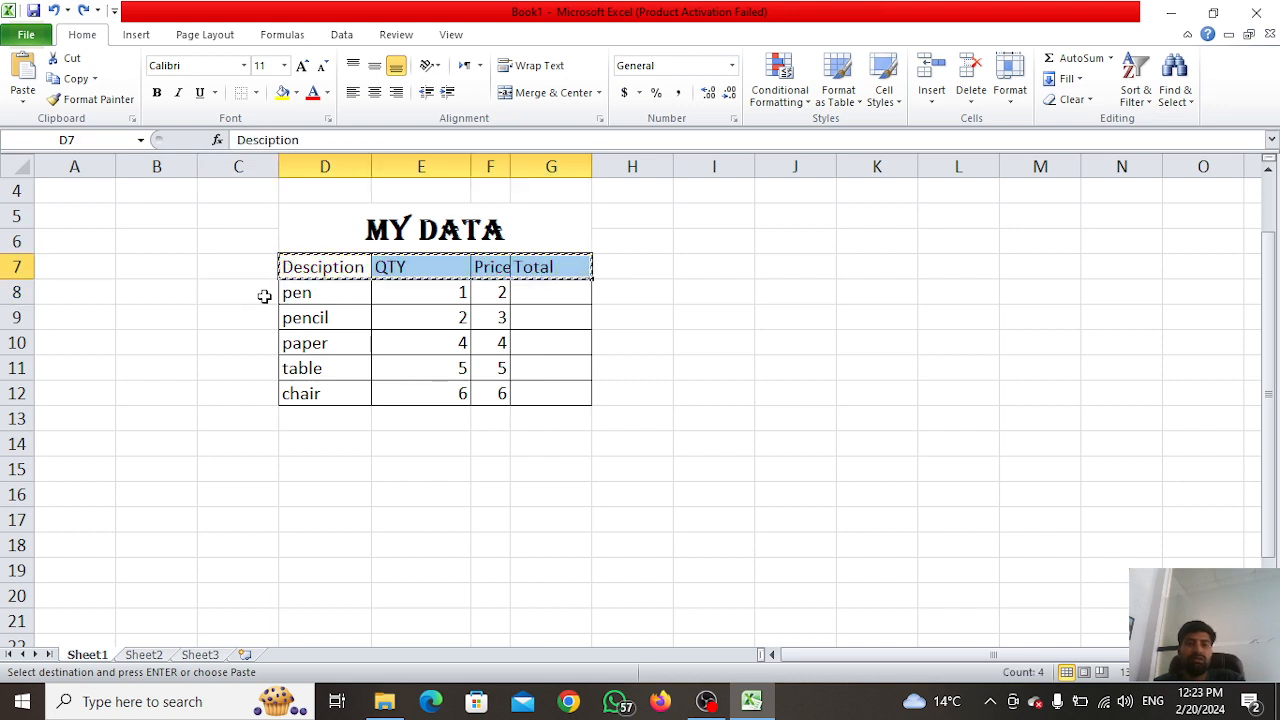
# - Fill the heading cells from Desciption to Total with yellow, keeping their black text
pyautogui.moveTo(322, 273); pyautogui.dragTo(535, 260)
pyautogui.press('Return')
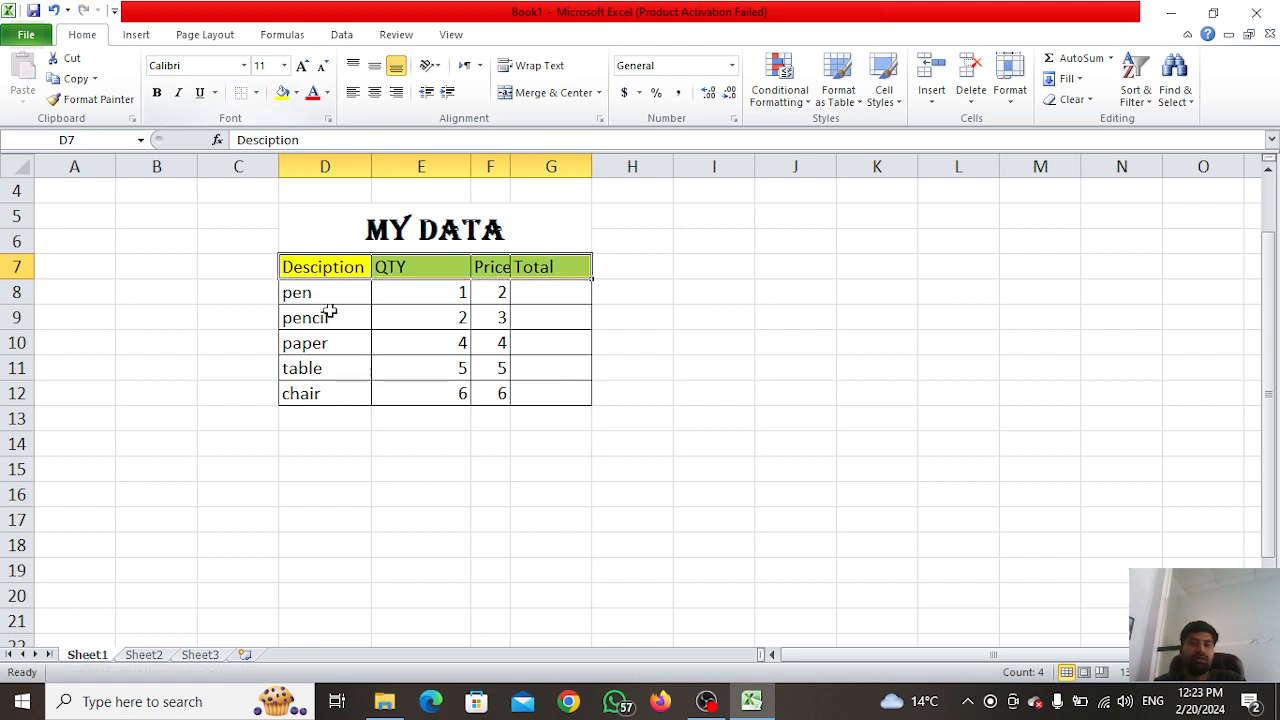
# - Color the item names individually: pencil in red, paper in light blue and table in dark red
pyautogui.click(329, 313)
pyautogui.click(313, 92)
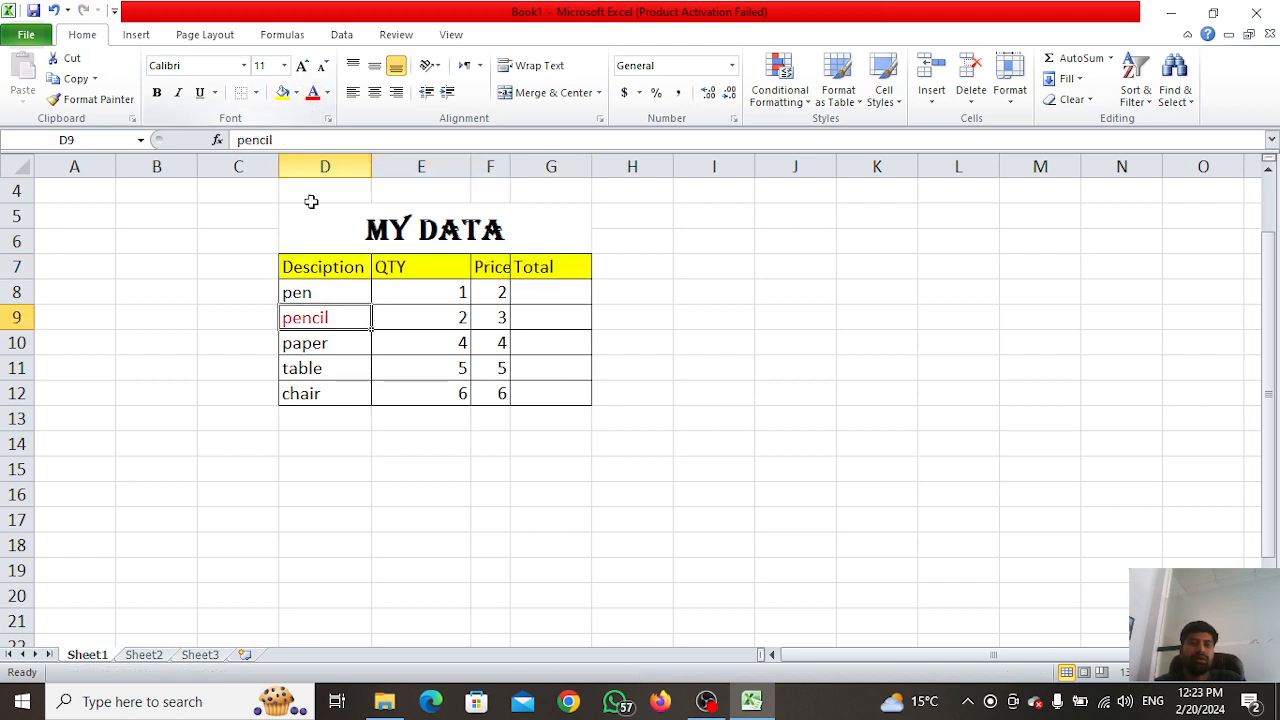
pyautogui.click(318, 346)
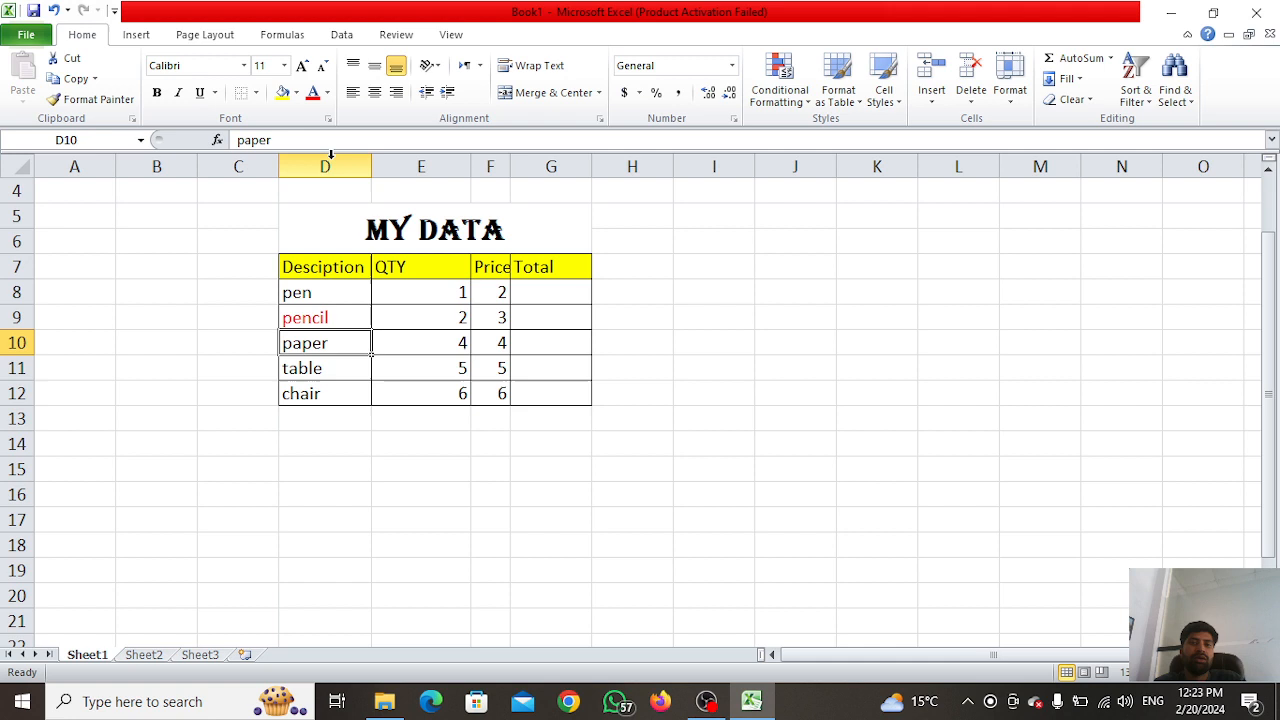
pyautogui.click(327, 92)
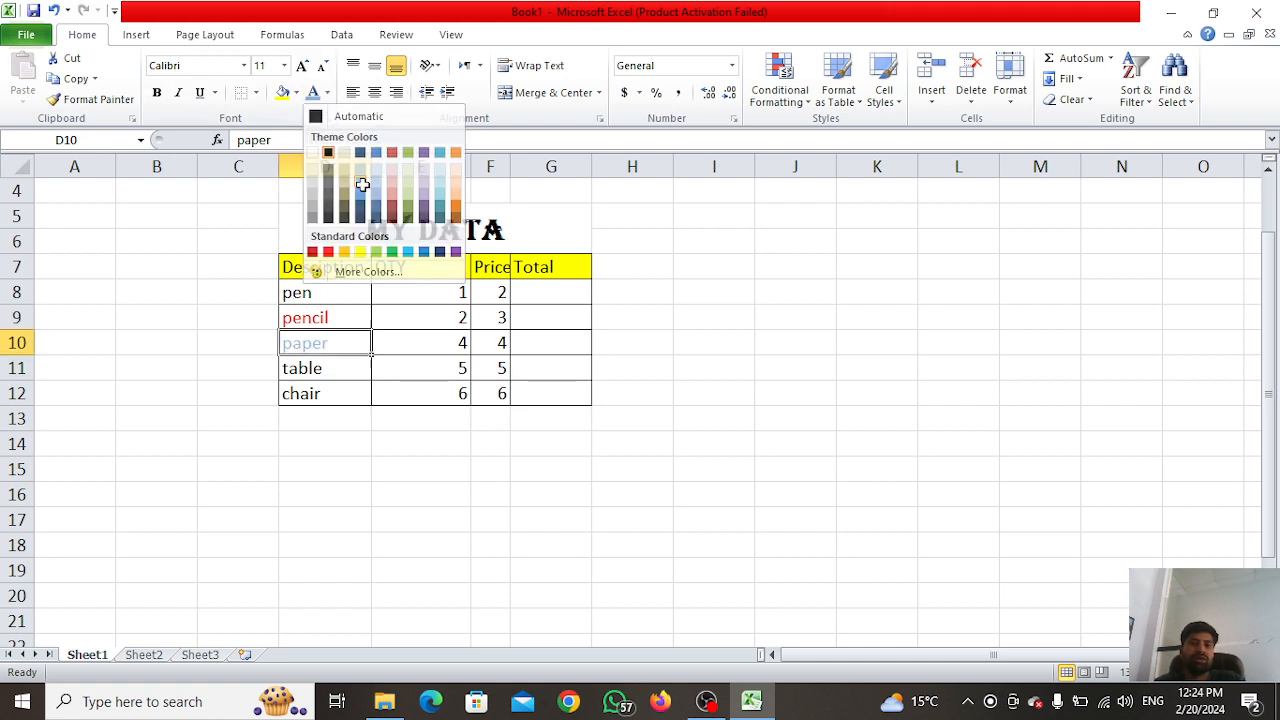
pyautogui.click(360, 180)
pyautogui.press('Down')
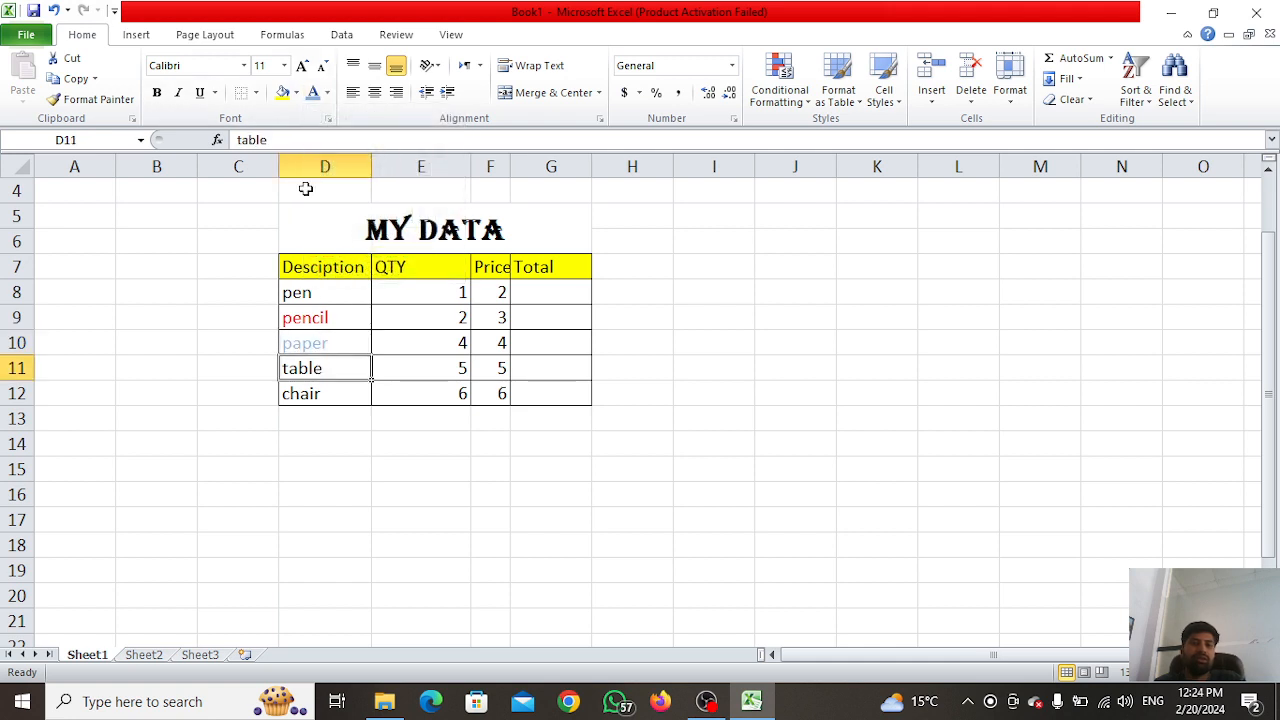
pyautogui.click(327, 92)
pyautogui.click(392, 206)
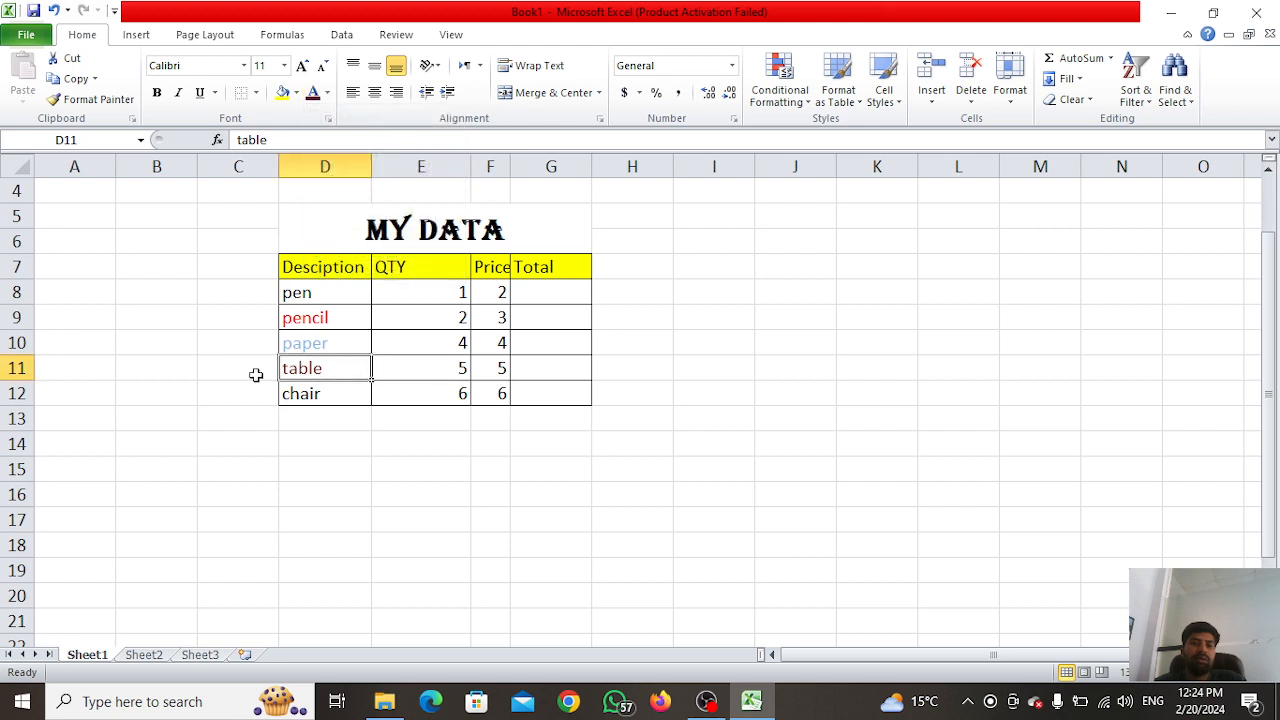
pyautogui.press('Up')
pyautogui.press('Up')
pyautogui.press('Up')
pyautogui.press('Up')
pyautogui.press('Up')
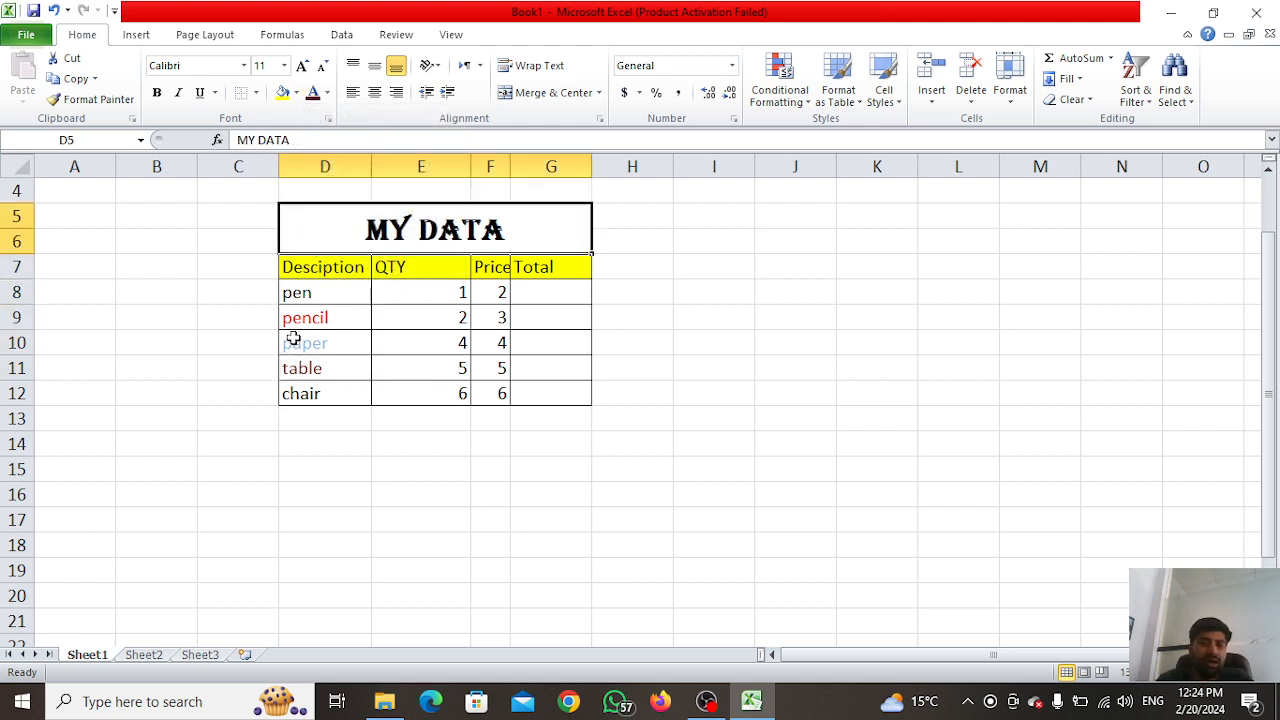
pyautogui.press('Right')
pyautogui.press('Right')
pyautogui.press('Down')
pyautogui.press('Left')
pyautogui.press('Left')
pyautogui.press('Left')
pyautogui.press('Left')
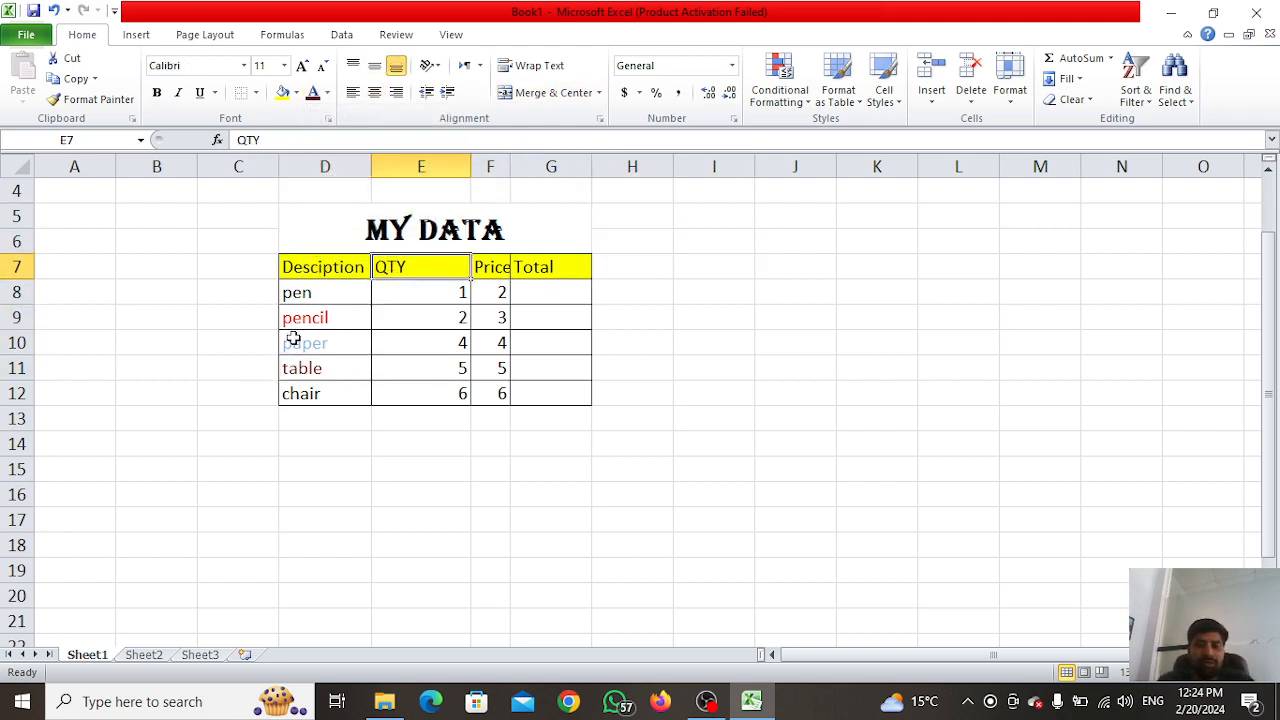
# - Autofit the width of the Price column to its contents
pyautogui.doubleClick(510, 166)
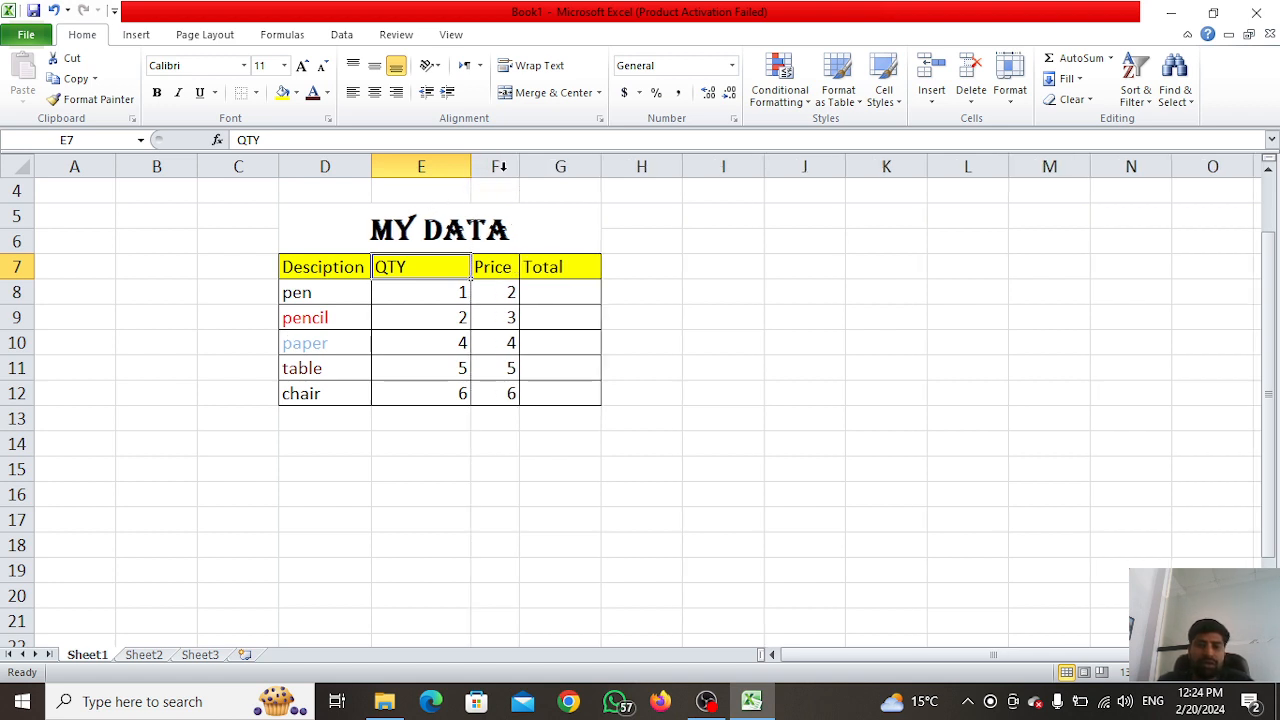
# - Extend the Price column below the chair row with 2, 3 and 44 in F13:F15 and 4 in each cell of F16:F21
pyautogui.click(531, 291)
pyautogui.press('Down')
pyautogui.press('Down')
pyautogui.press('Down')
pyautogui.press('Down')
pyautogui.press('Down')
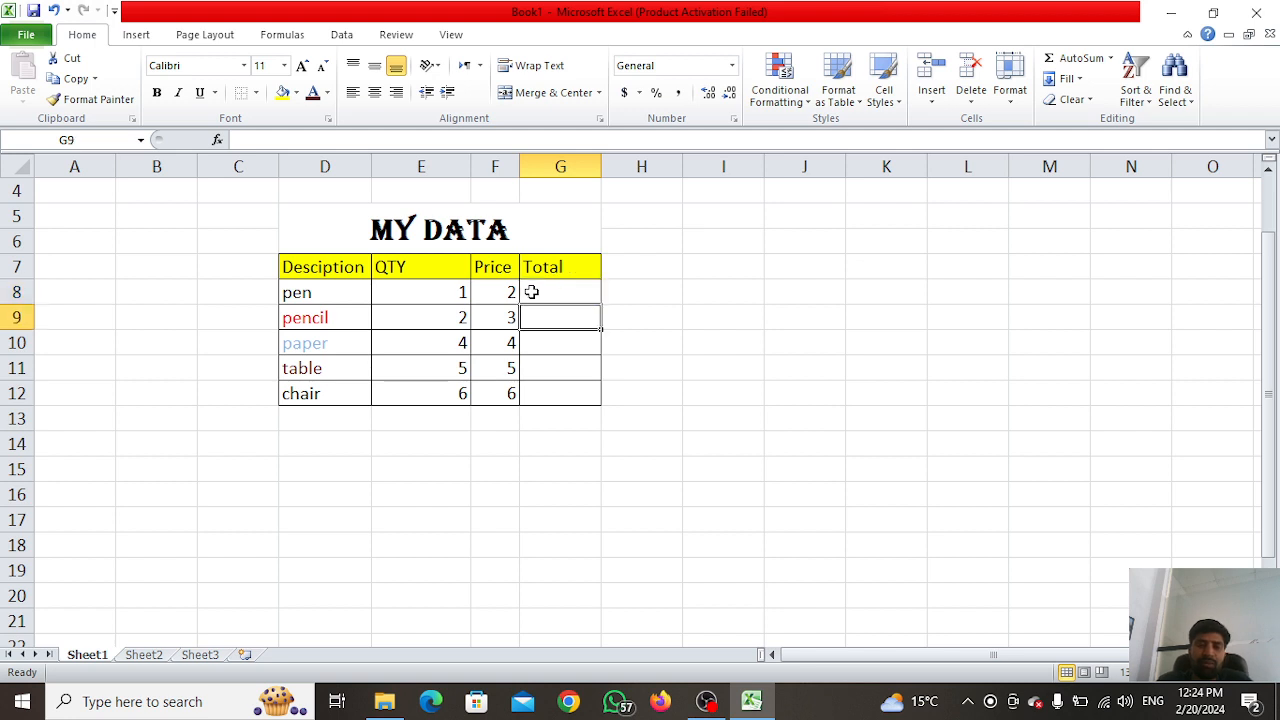
pyautogui.press('Left')
pyautogui.write('2 ')
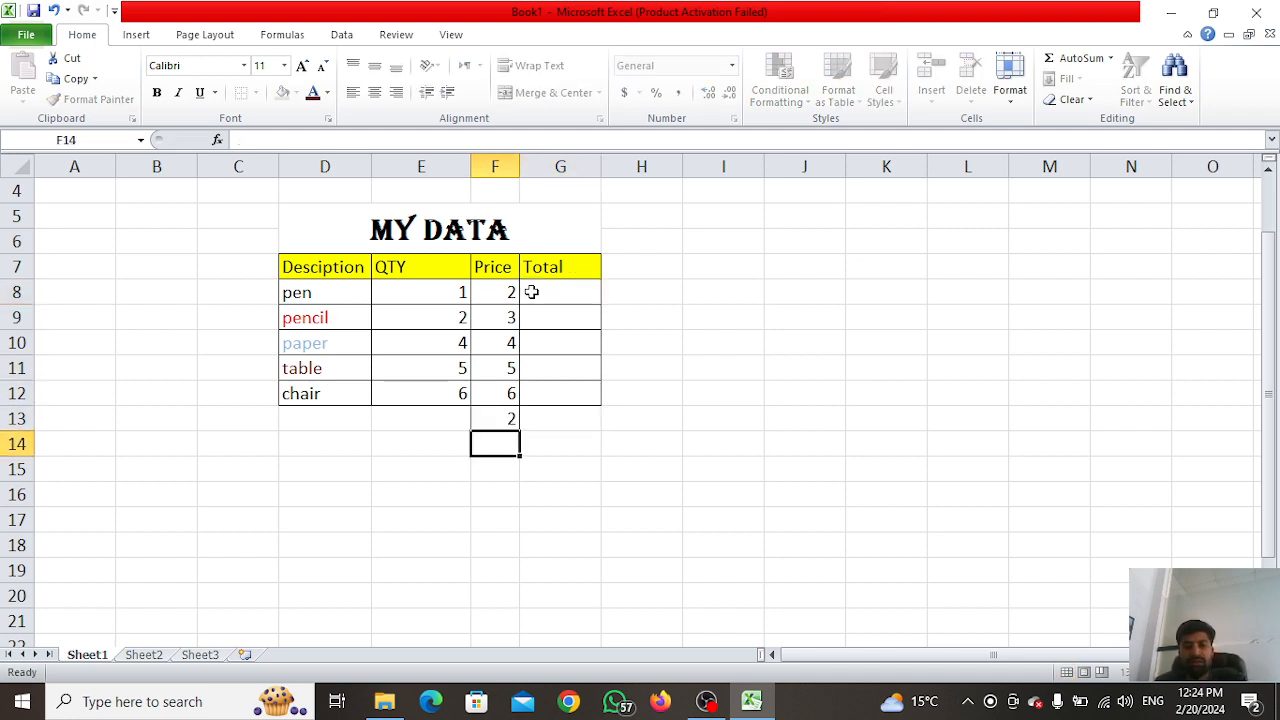
pyautogui.write('3 44 4  4')
pyautogui.press('Return')
pyautogui.press('Return')
pyautogui.write('4')
pyautogui.press('Up')
pyautogui.write('4')
pyautogui.press('Up')
pyautogui.write('4')
pyautogui.press('Up')
pyautogui.press('Up')
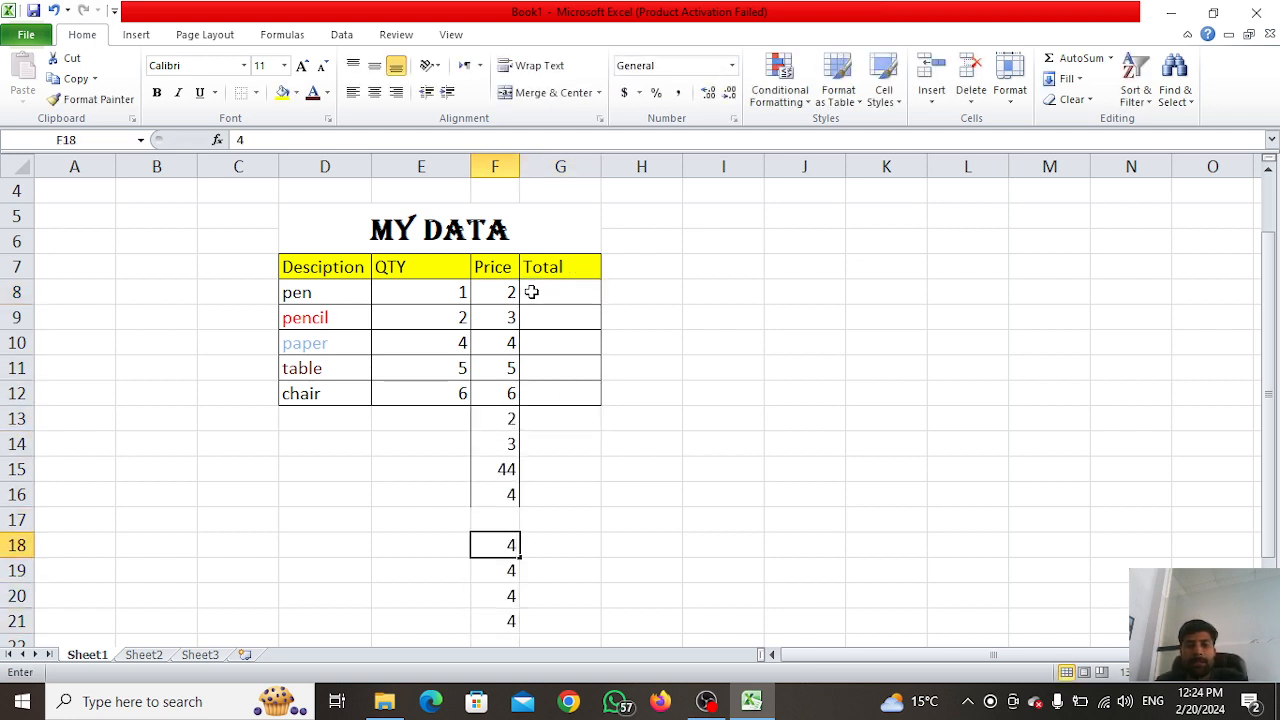
pyautogui.write('4')
pyautogui.press('Up')
# - Extend the QTY column with 12 in E13, 2 in each cell of E14:E20 and 22 in E21
pyautogui.press('Left')
pyautogui.press('Up')
pyautogui.press('Up')
pyautogui.press('Up')
pyautogui.write('12')
pyautogui.press('Return')
pyautogui.write('2 2 2 2 2 2 2 2')
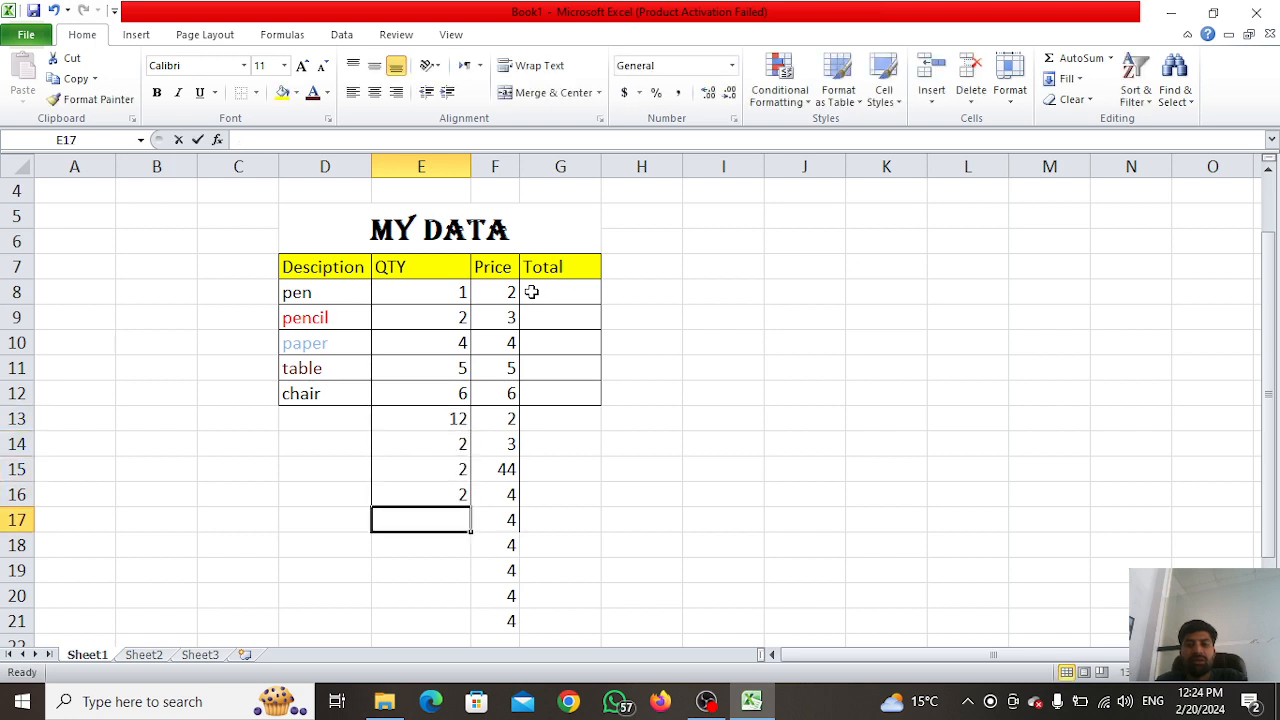
pyautogui.press('Right')
pyautogui.press('Up')
pyautogui.press('Up')
pyautogui.press('Up')
pyautogui.press('Up')
pyautogui.press('Up')
pyautogui.press('Up')
pyautogui.press('Up')
pyautogui.press('Up')
pyautogui.press('Up')
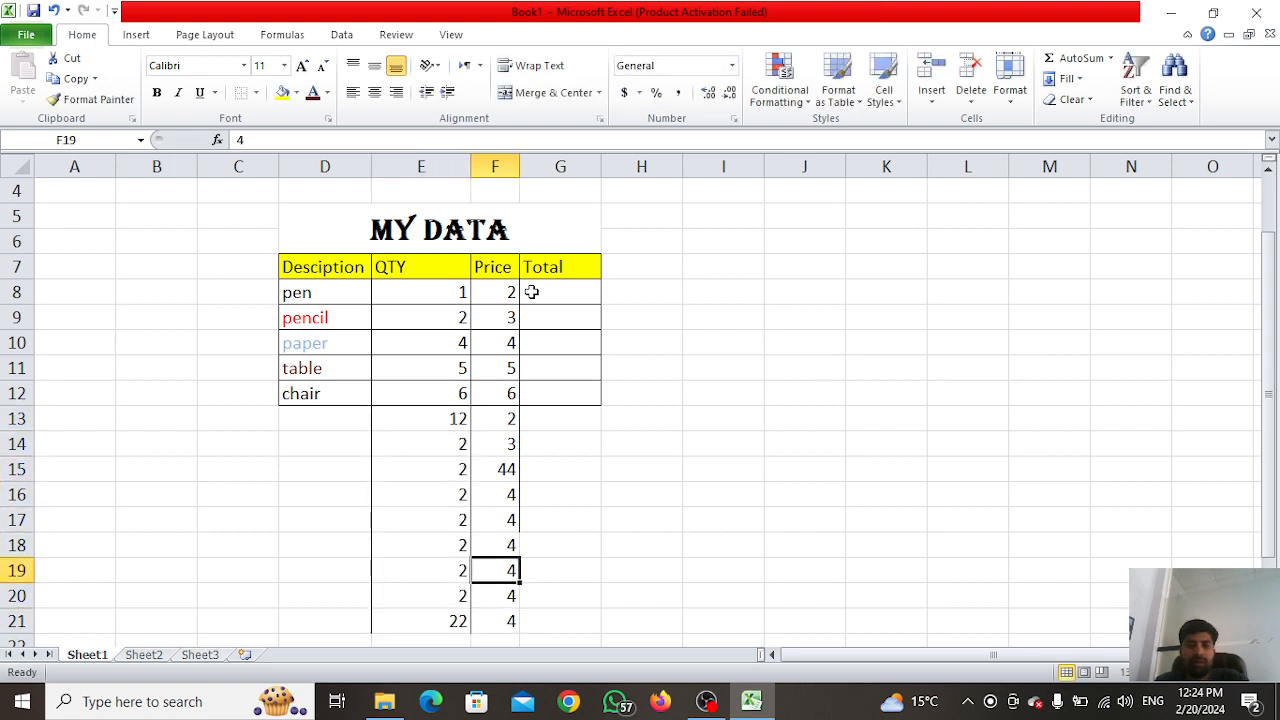
pyautogui.press('Left')
pyautogui.press('Left')
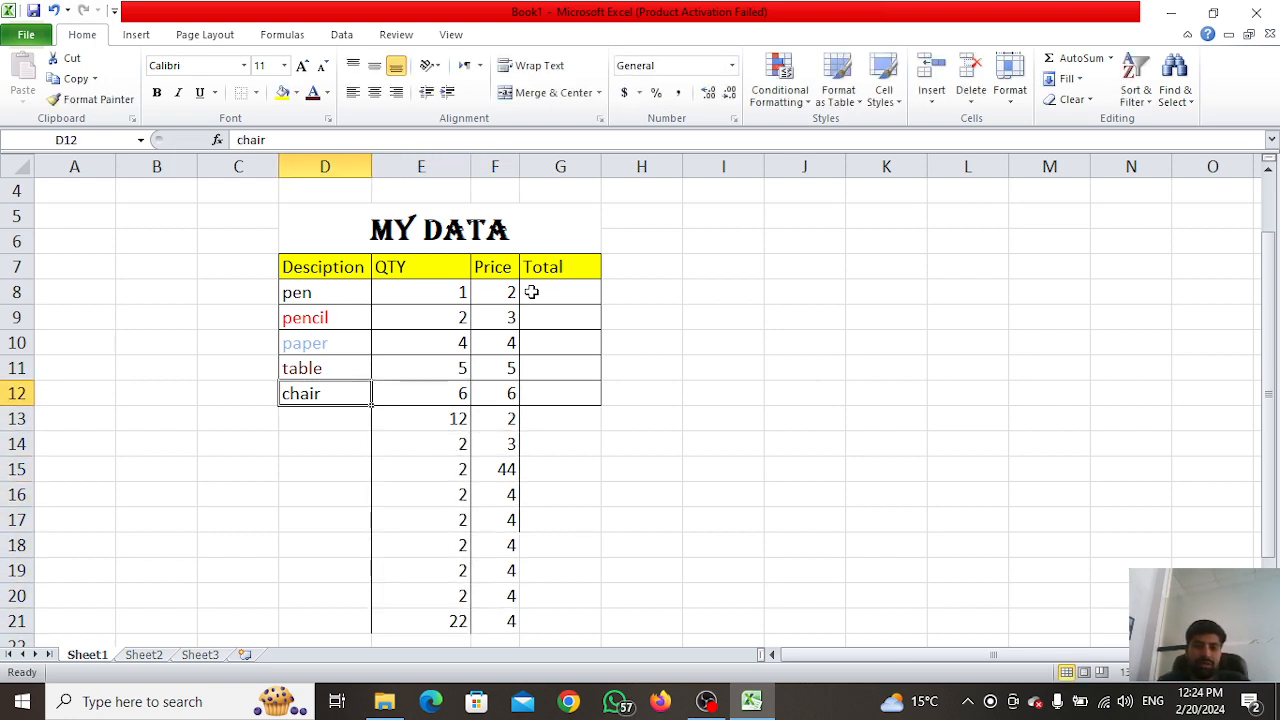
pyautogui.press('Right')
pyautogui.press('Right')
pyautogui.press('Down')
pyautogui.press('Right')
pyautogui.press('Up')
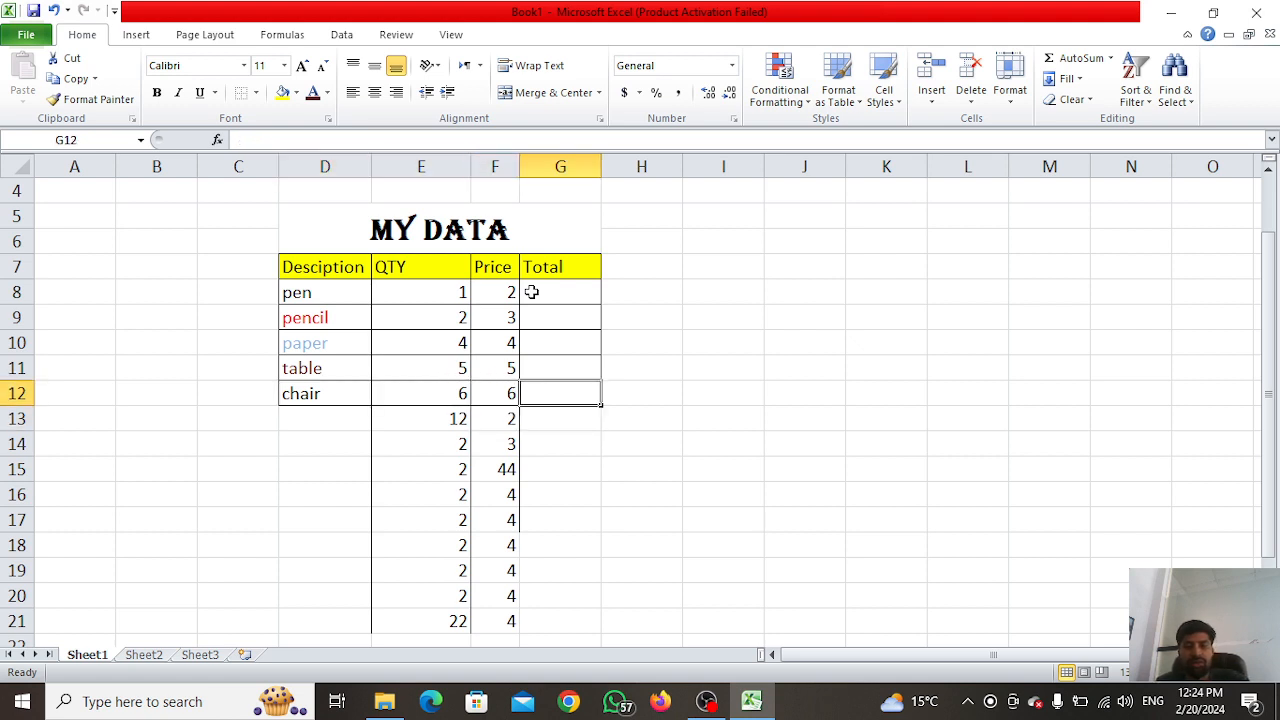
pyautogui.hotkey('shift', 'Down')
pyautogui.hotkey('shift', 'Down')
pyautogui.hotkey('shift', 'Down')
pyautogui.hotkey('shift', 'Down')
pyautogui.hotkey('shift', 'Down')
pyautogui.hotkey('shift', 'Down')
pyautogui.hotkey('shift', 'Down')
pyautogui.hotkey('shift', 'Down')
pyautogui.hotkey('shift', 'Down')
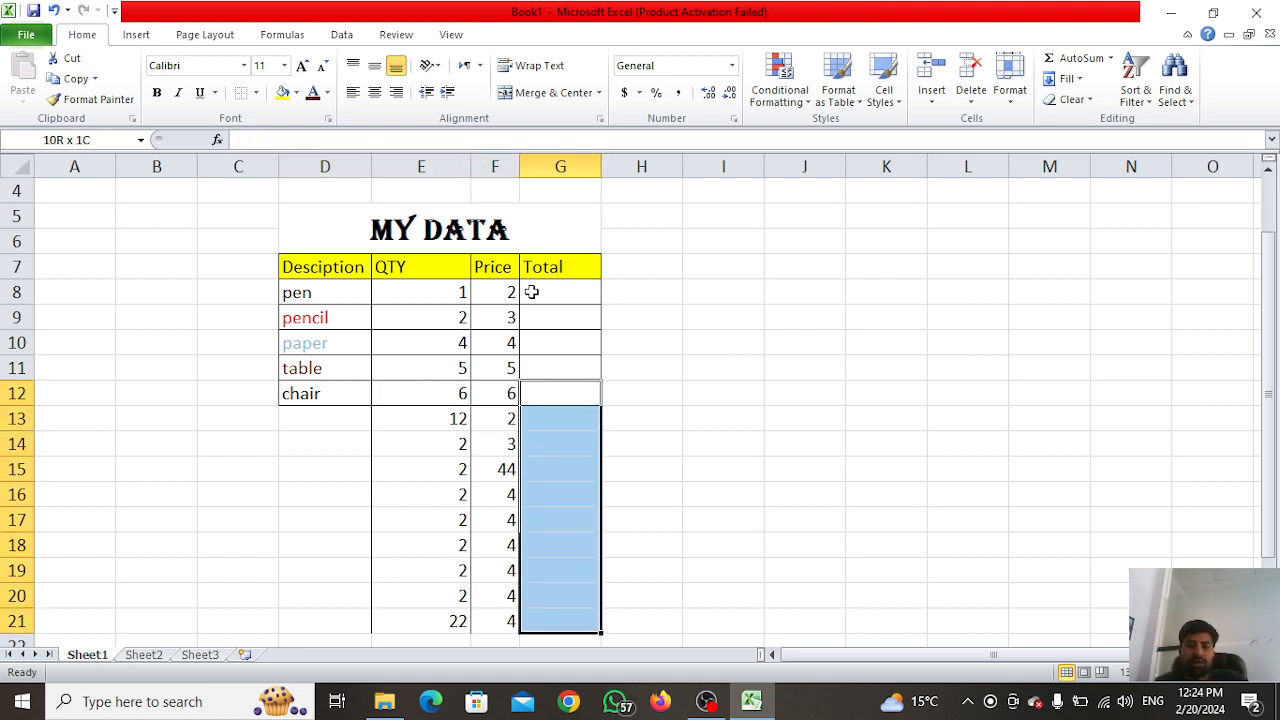
pyautogui.hotkey('shift', 'Left')
pyautogui.hotkey('shift', 'Left')
pyautogui.hotkey('shift', 'Left')
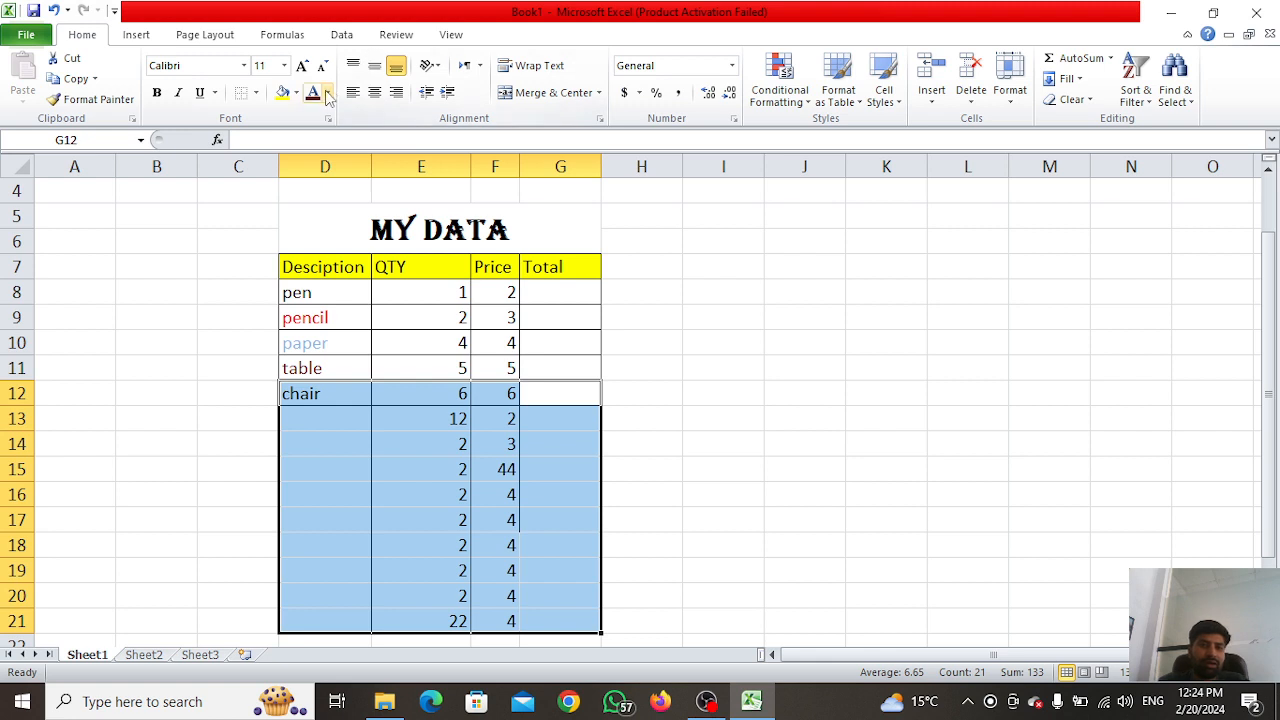
pyautogui.click(346, 319)
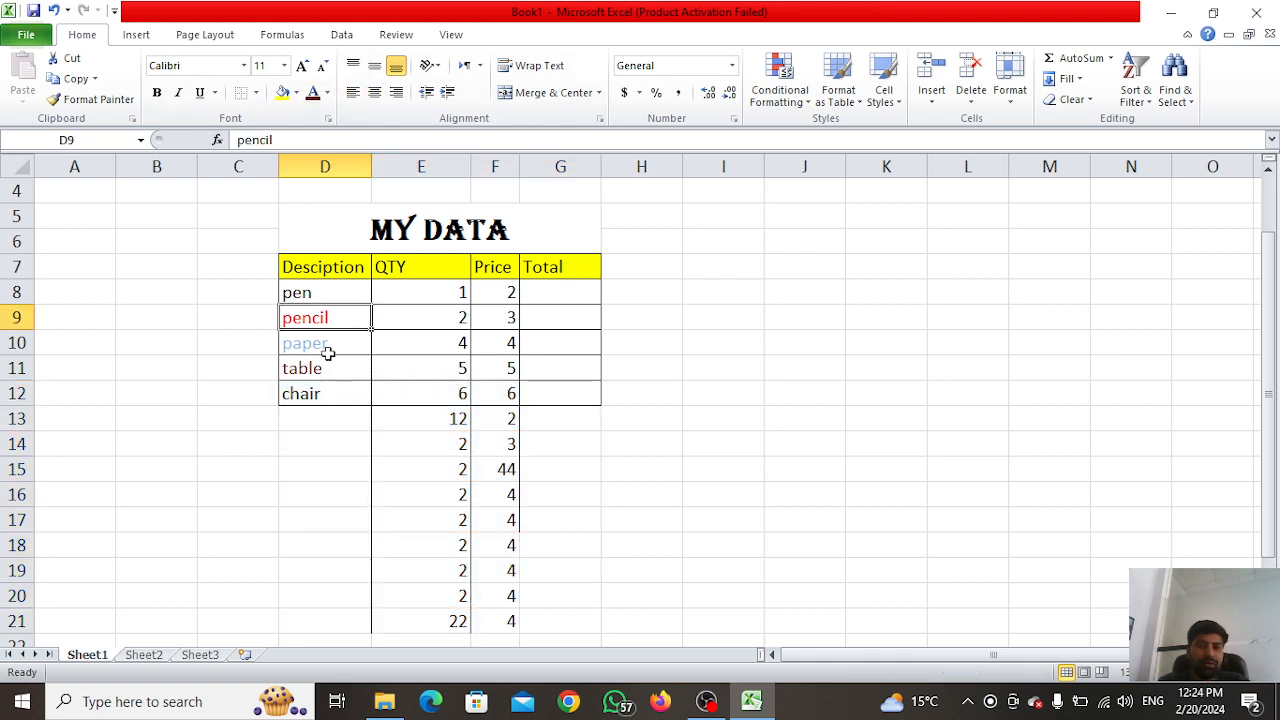
# - Apply all borders to the extended table rows D12:G21
pyautogui.moveTo(331, 387); pyautogui.dragTo(543, 609)
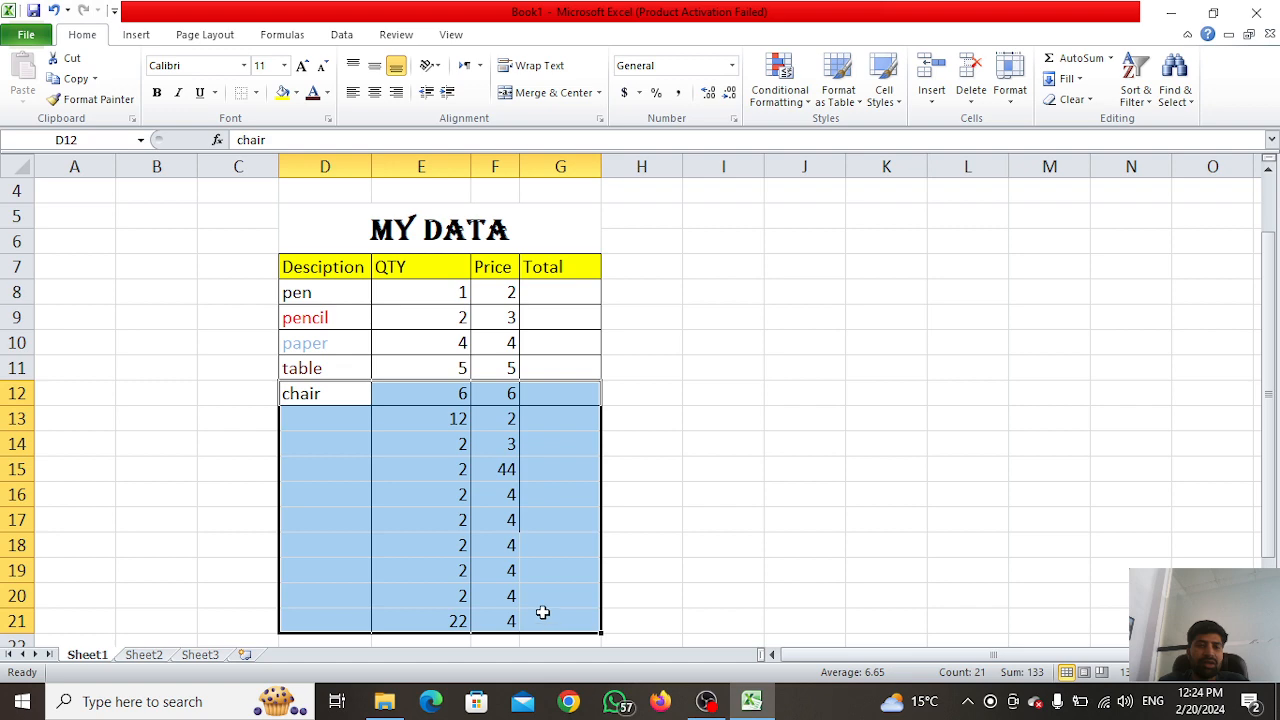
pyautogui.click(256, 92)
pyautogui.click(288, 241)
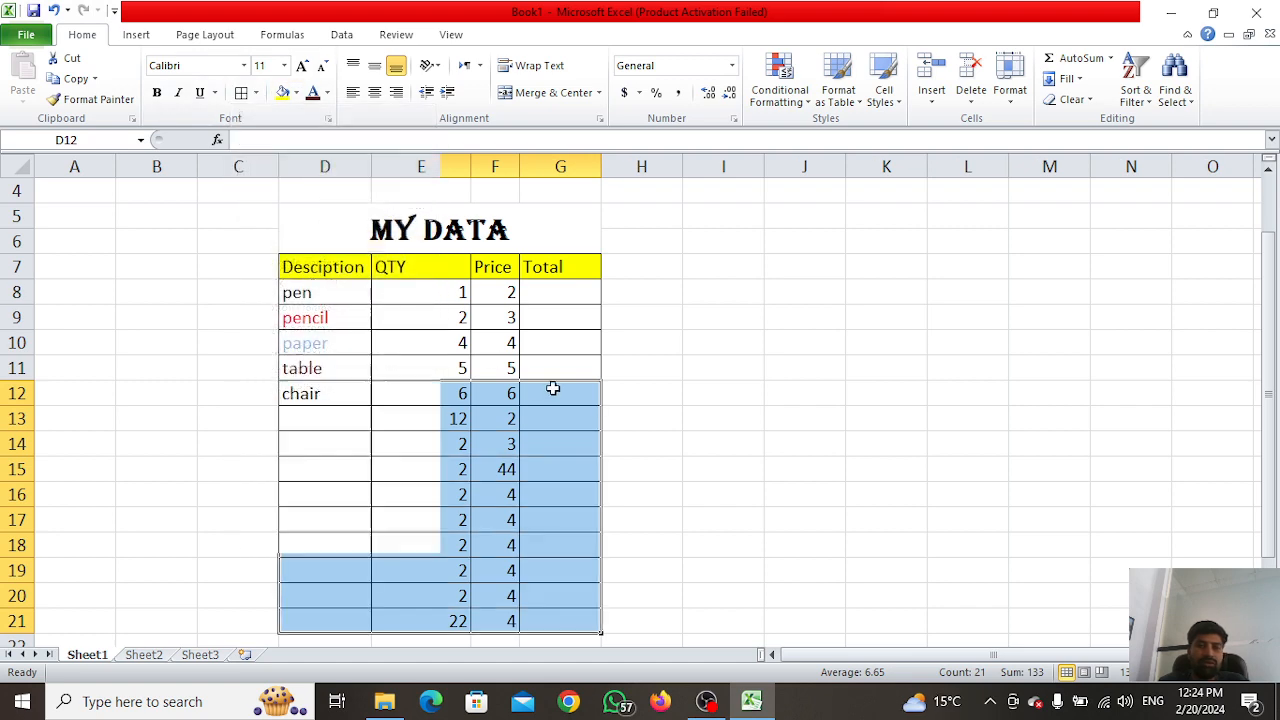
# - Select the pen row's Total cell, G8
pyautogui.click(553, 390)
pyautogui.press('Down')
pyautogui.press('Down')
pyautogui.press('Down')
pyautogui.press('Down')
pyautogui.press('Down')
pyautogui.press('Down')
pyautogui.press('Down')
pyautogui.press('Down')
pyautogui.press('Down')
pyautogui.press('Down')
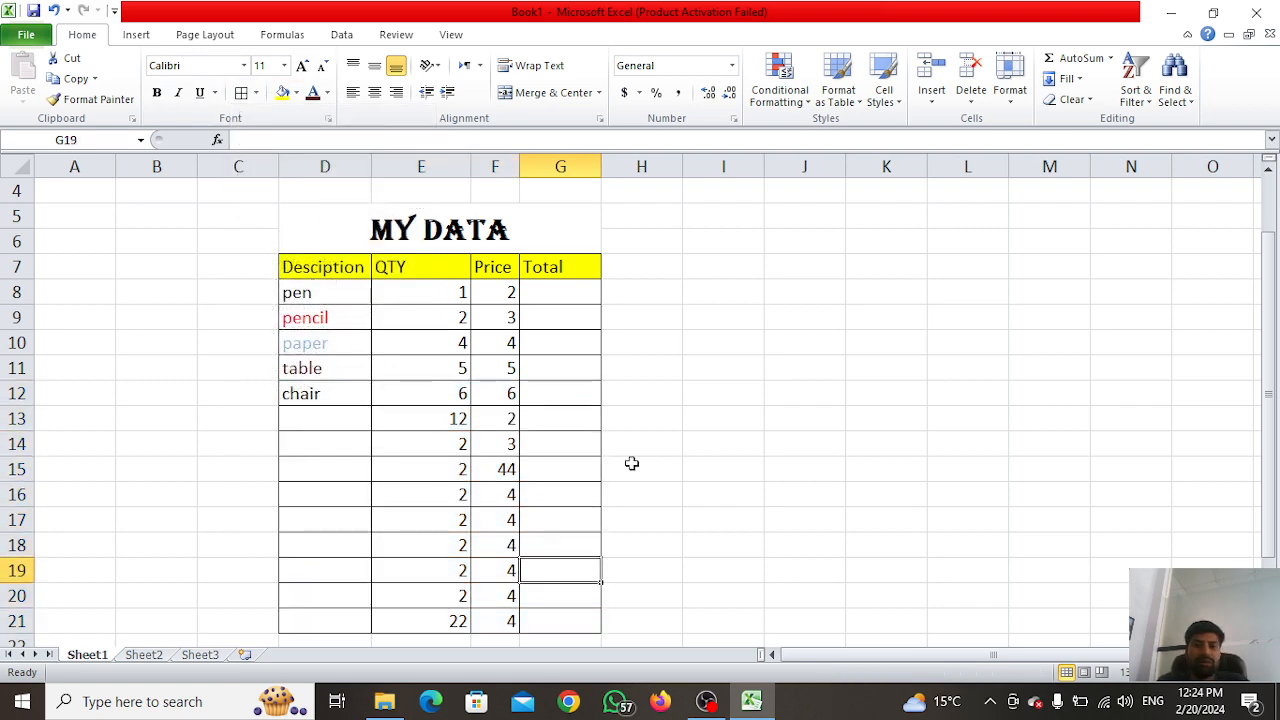
pyautogui.press('Up')
pyautogui.press('Up')
pyautogui.press('Up')
pyautogui.press('Up')
pyautogui.press('Up')
pyautogui.press('Up')
pyautogui.press('Up')
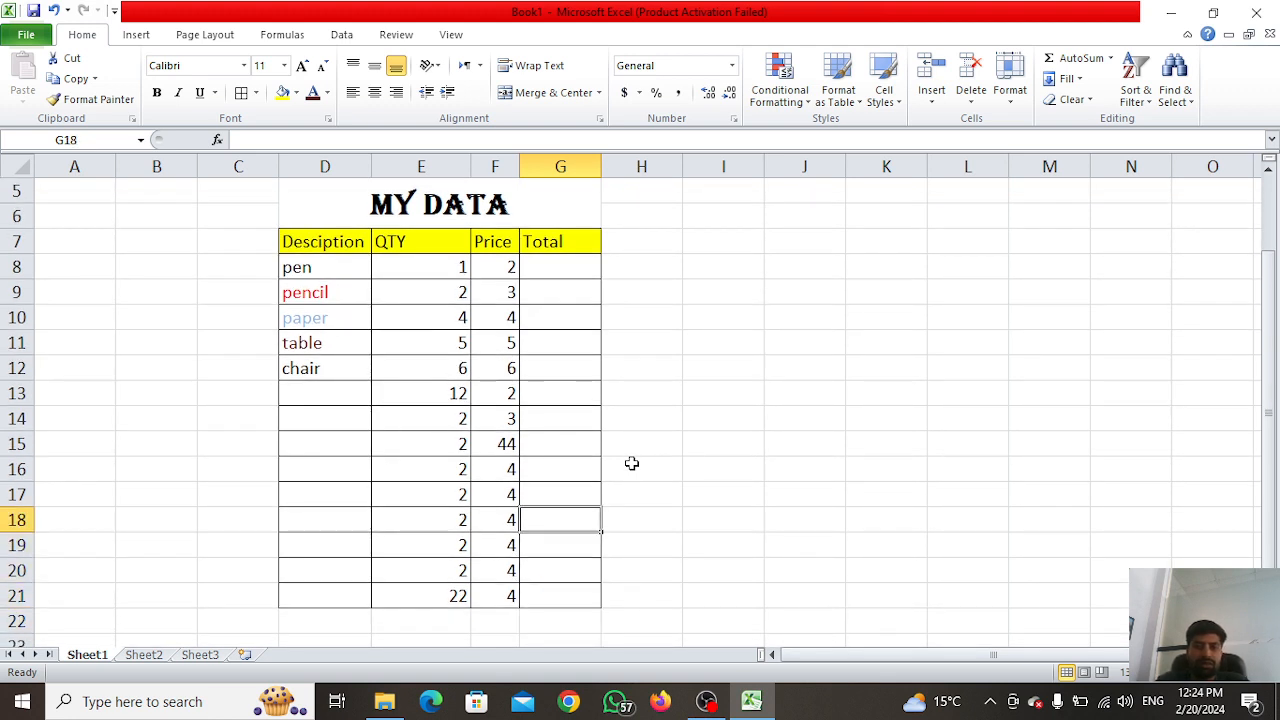
pyautogui.press('Up')
pyautogui.press('Up')
pyautogui.press('Up')
pyautogui.press('Up')
pyautogui.press('Up')
pyautogui.press('Up')
pyautogui.press('Up')
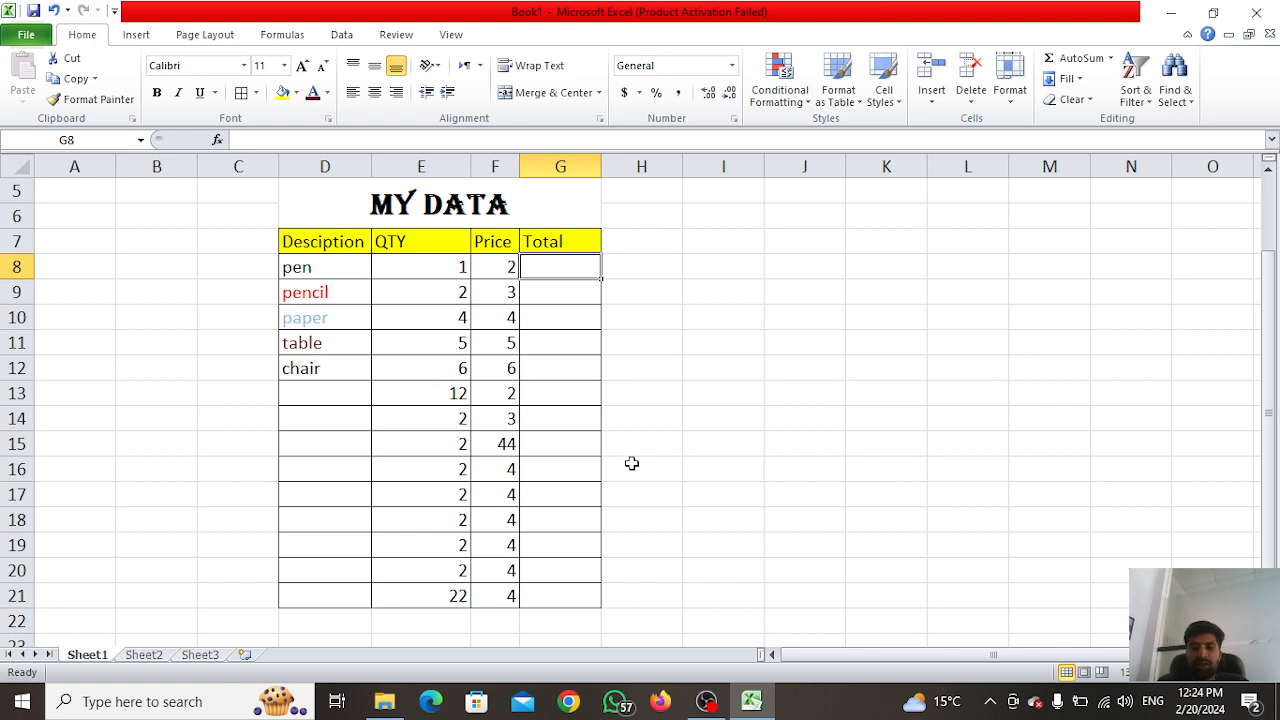
pyautogui.click(218, 140)
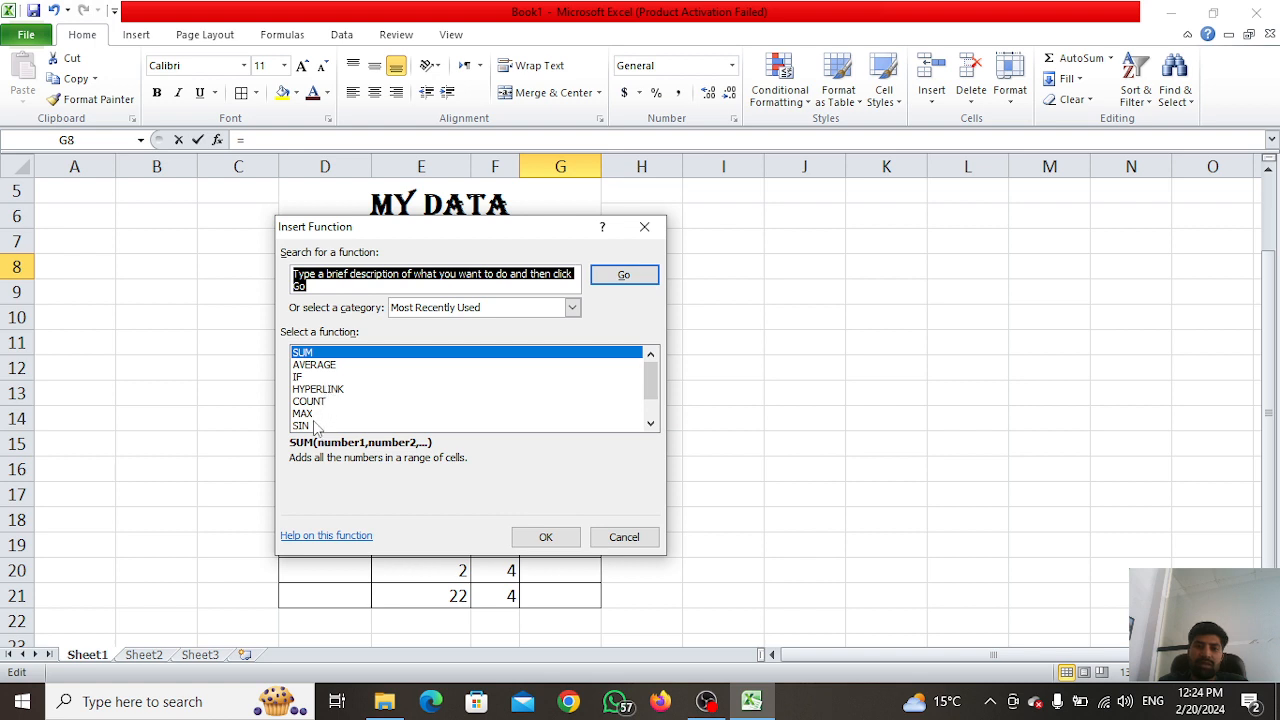
pyautogui.scroll(-1, 645, 390)
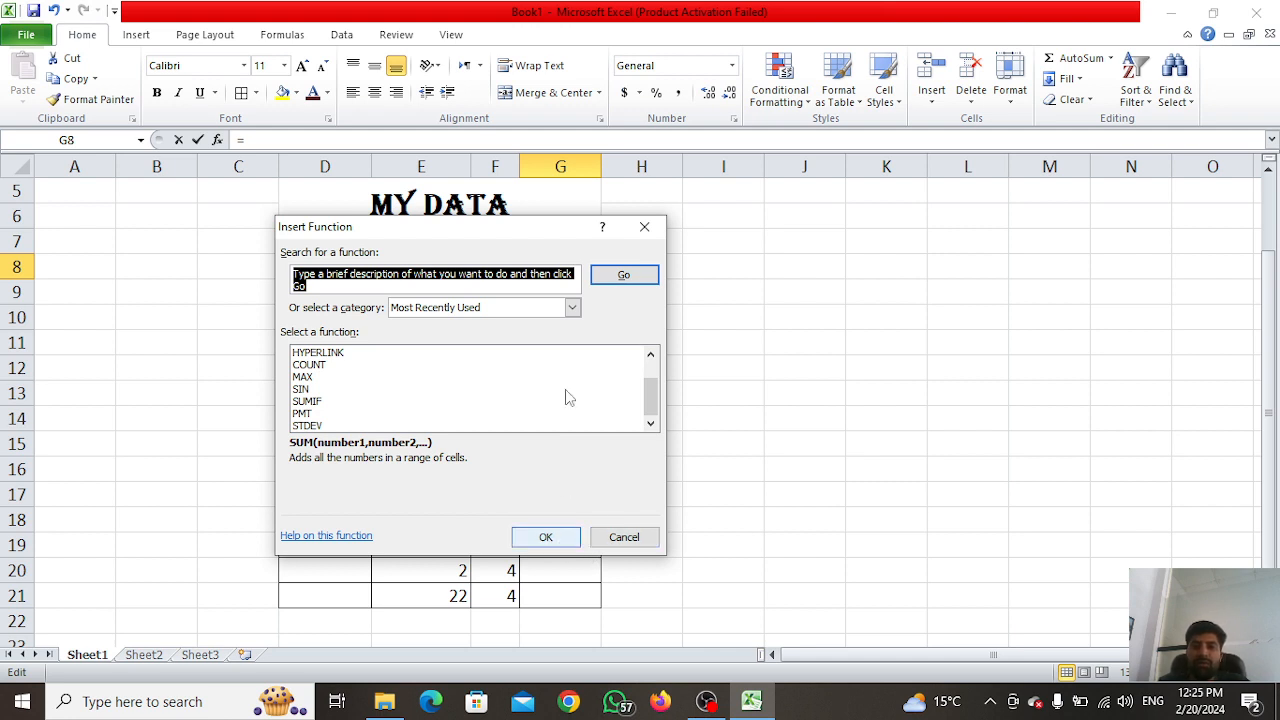
pyautogui.click(545, 537)
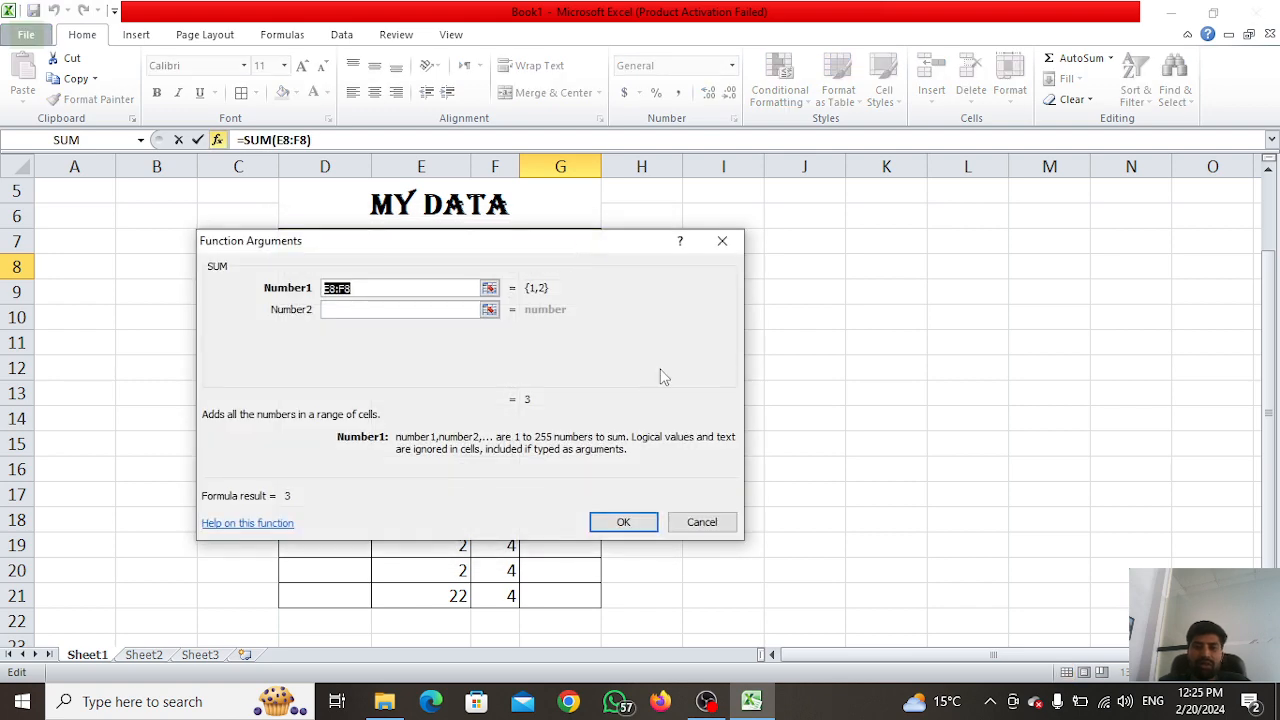
pyautogui.click(722, 241)
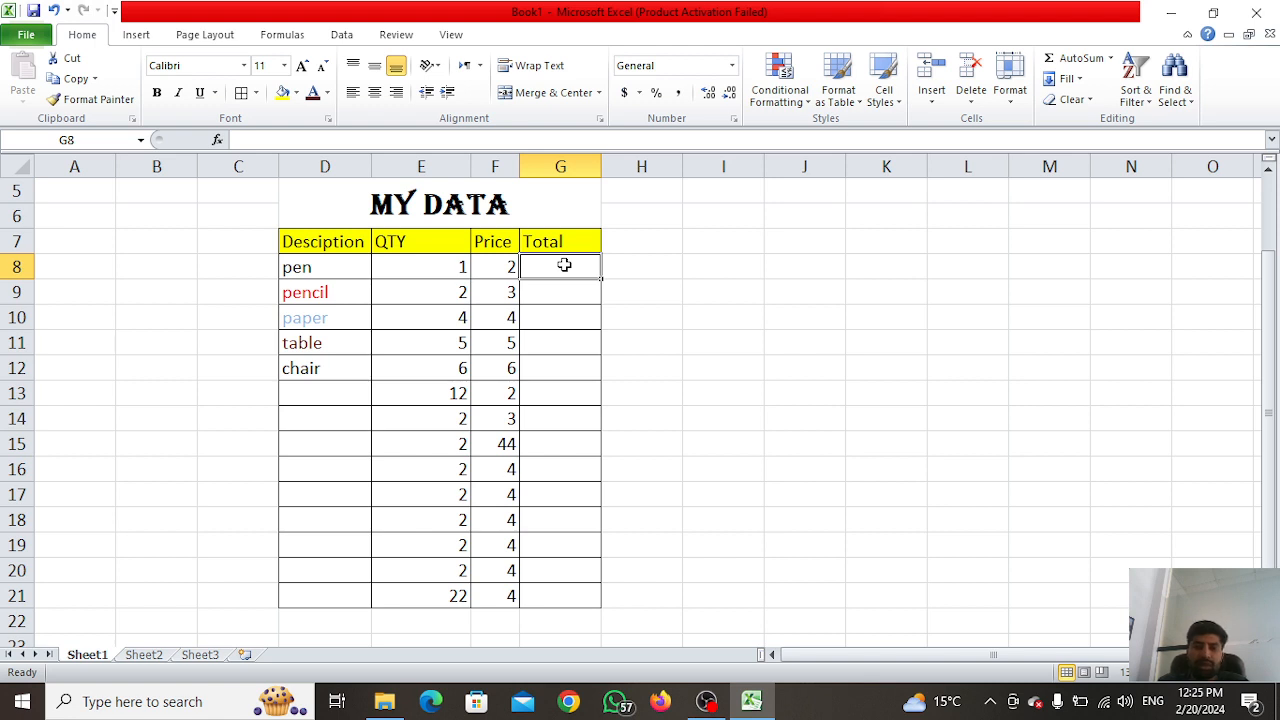
# - Enter the formula =F8*E8 in G8 to multiply the pen row's price by its quantity
pyautogui.write('=')
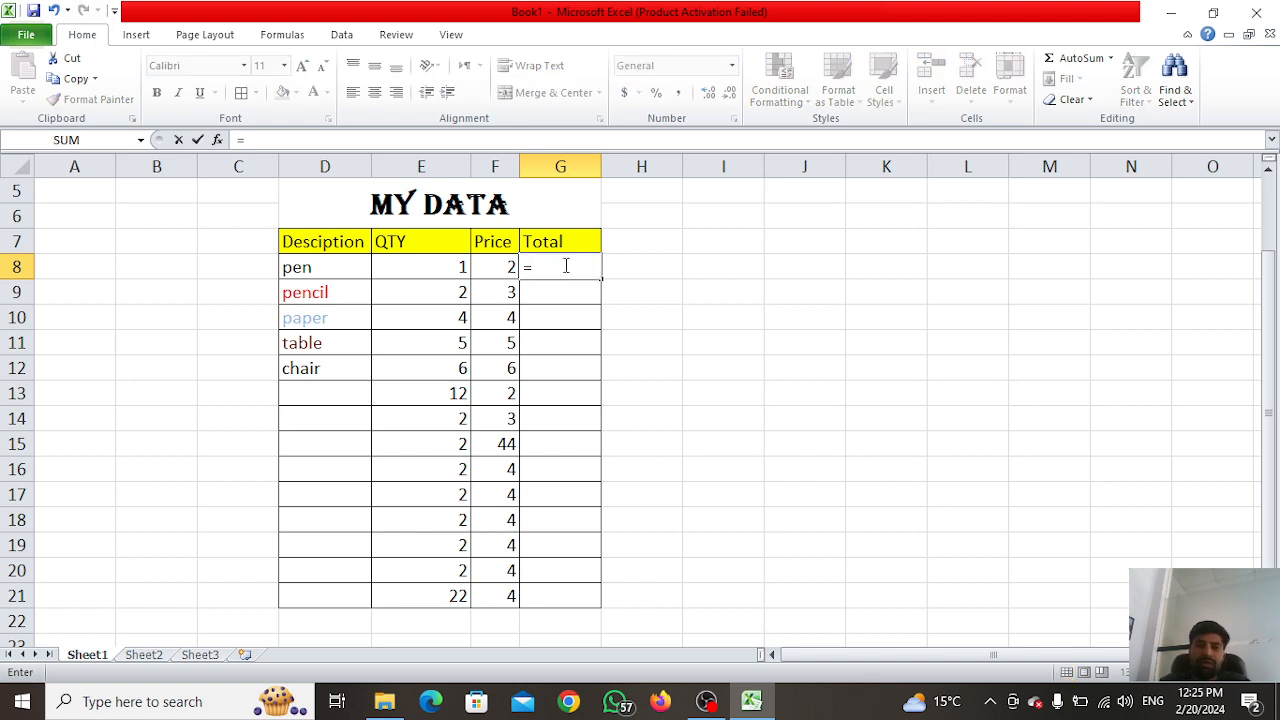
pyautogui.press('Left')
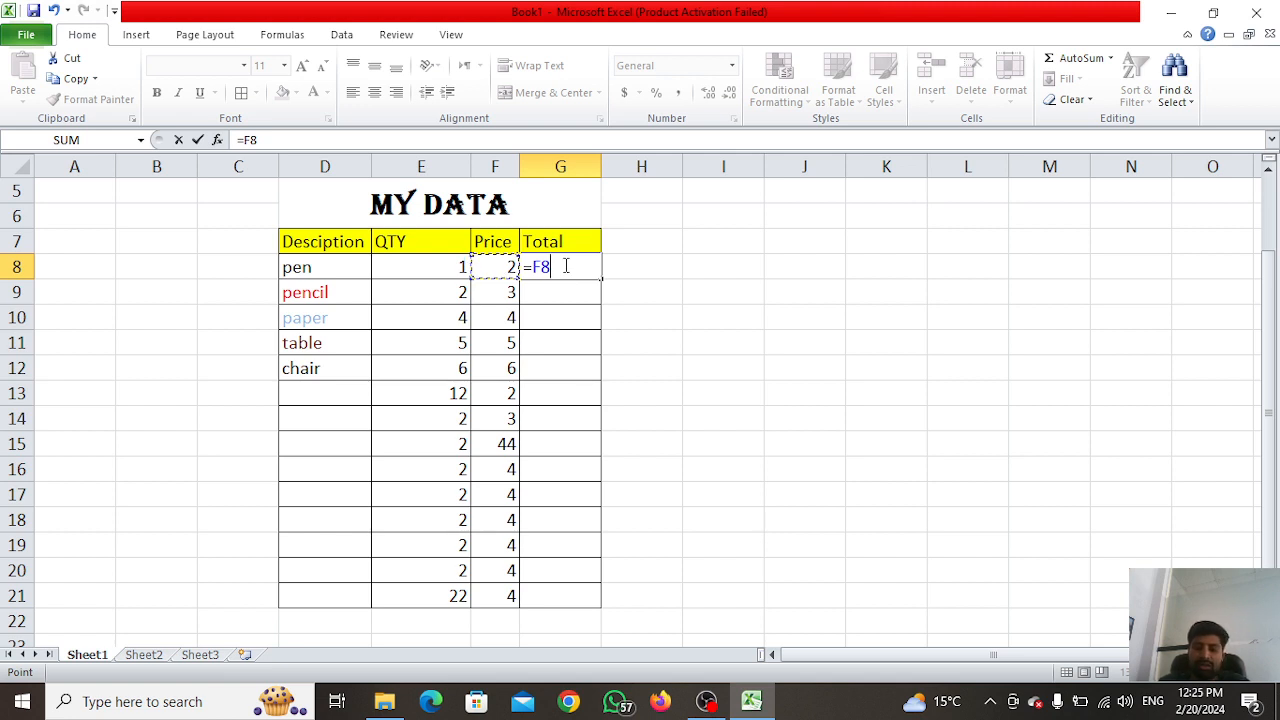
pyautogui.write('*')
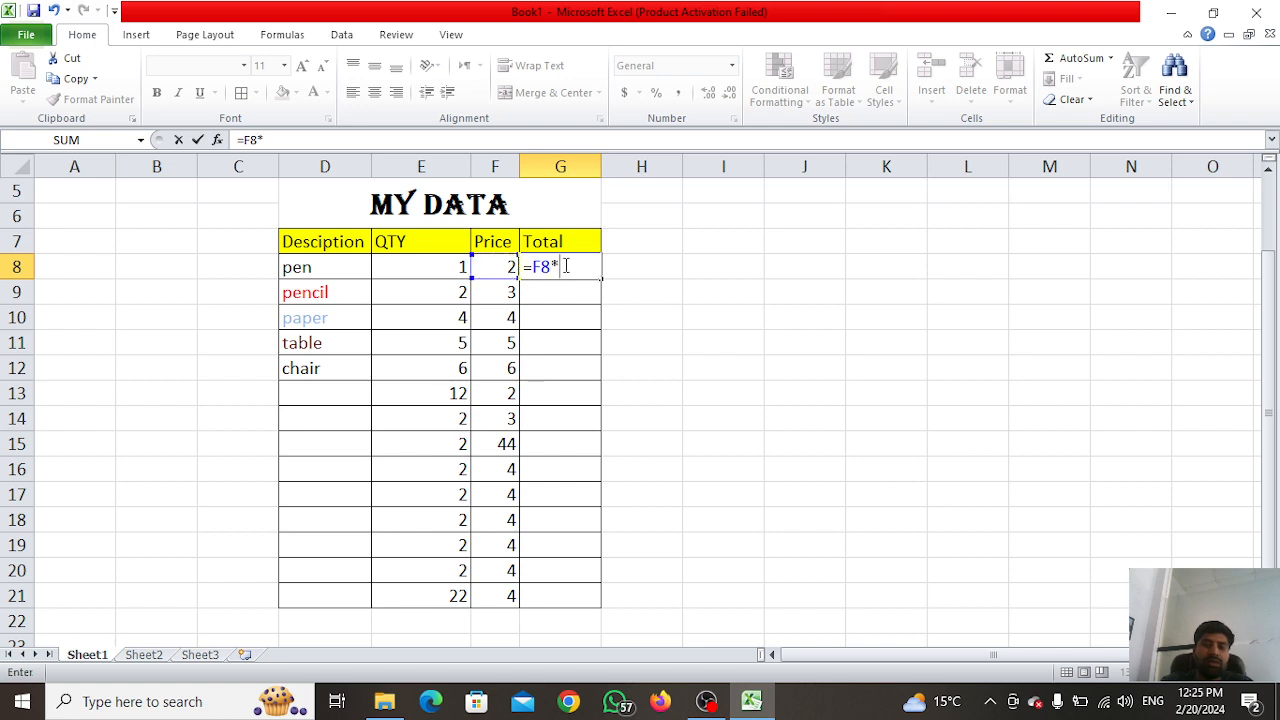
pyautogui.press('Left')
pyautogui.press('Left')
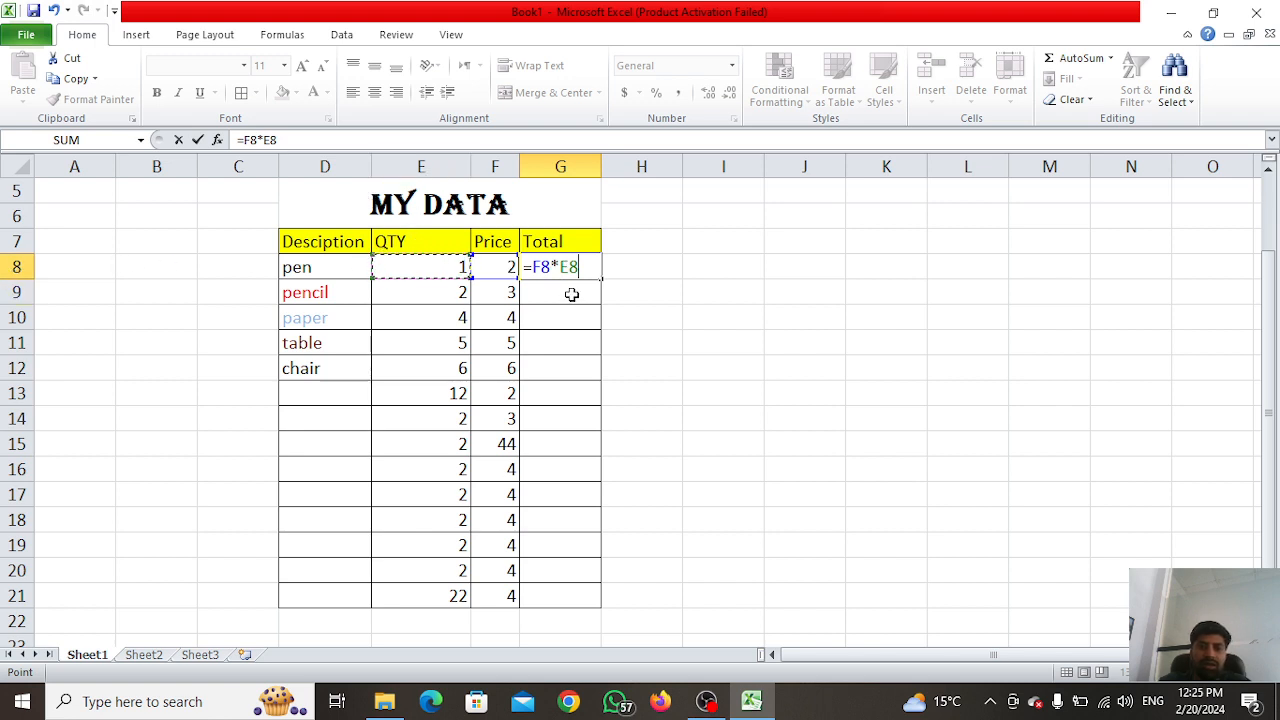
pyautogui.press('Return')
pyautogui.press('Up')
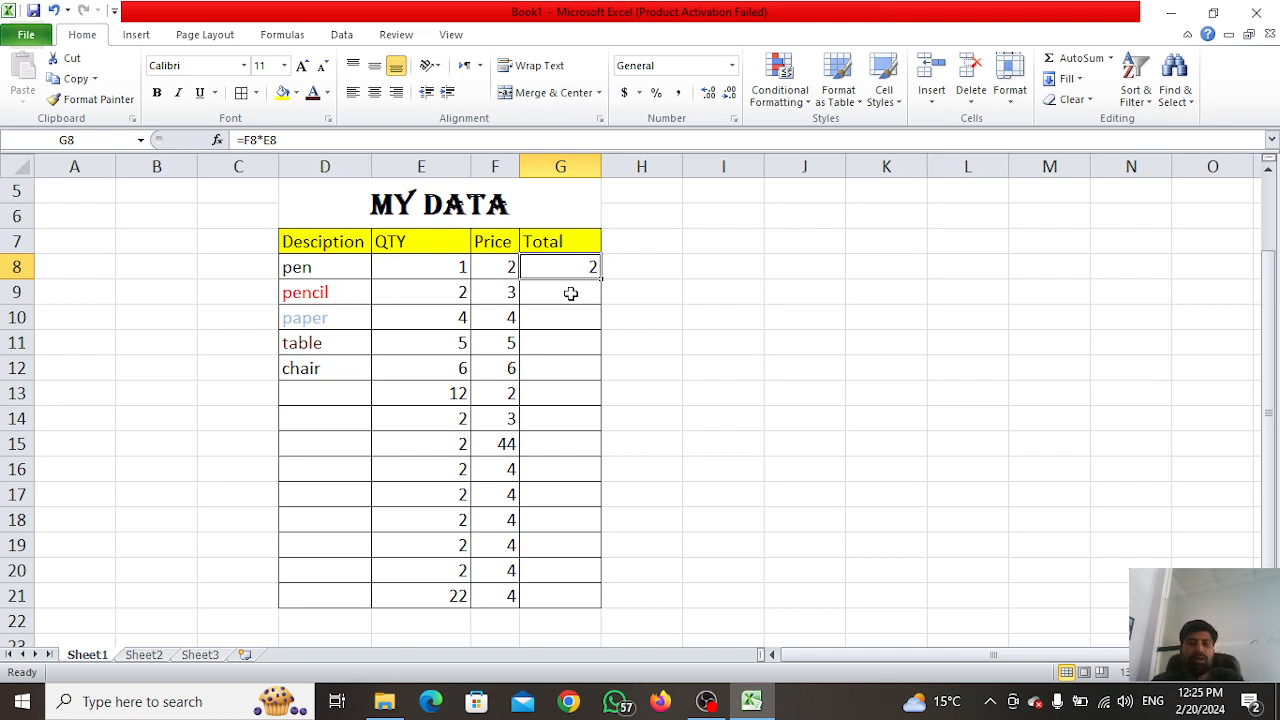
pyautogui.press('Up')
pyautogui.press('Down')
pyautogui.press('Left')
pyautogui.press('Up')
pyautogui.press('Left')
pyautogui.press('Down')
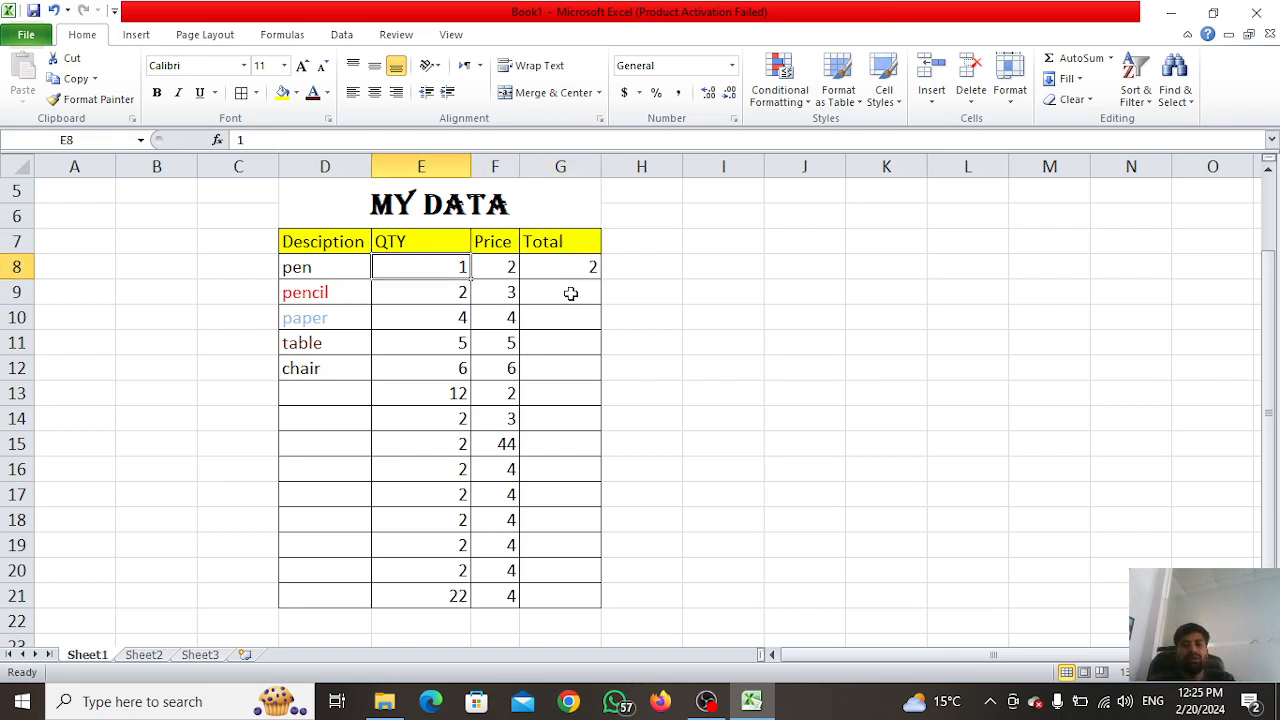
pyautogui.press('Down')
pyautogui.press('Right')
pyautogui.press('Right')
pyautogui.press('Down')
pyautogui.press('Right')
pyautogui.press('Up')
pyautogui.press('Down')
pyautogui.press('Left')
pyautogui.press('Up')
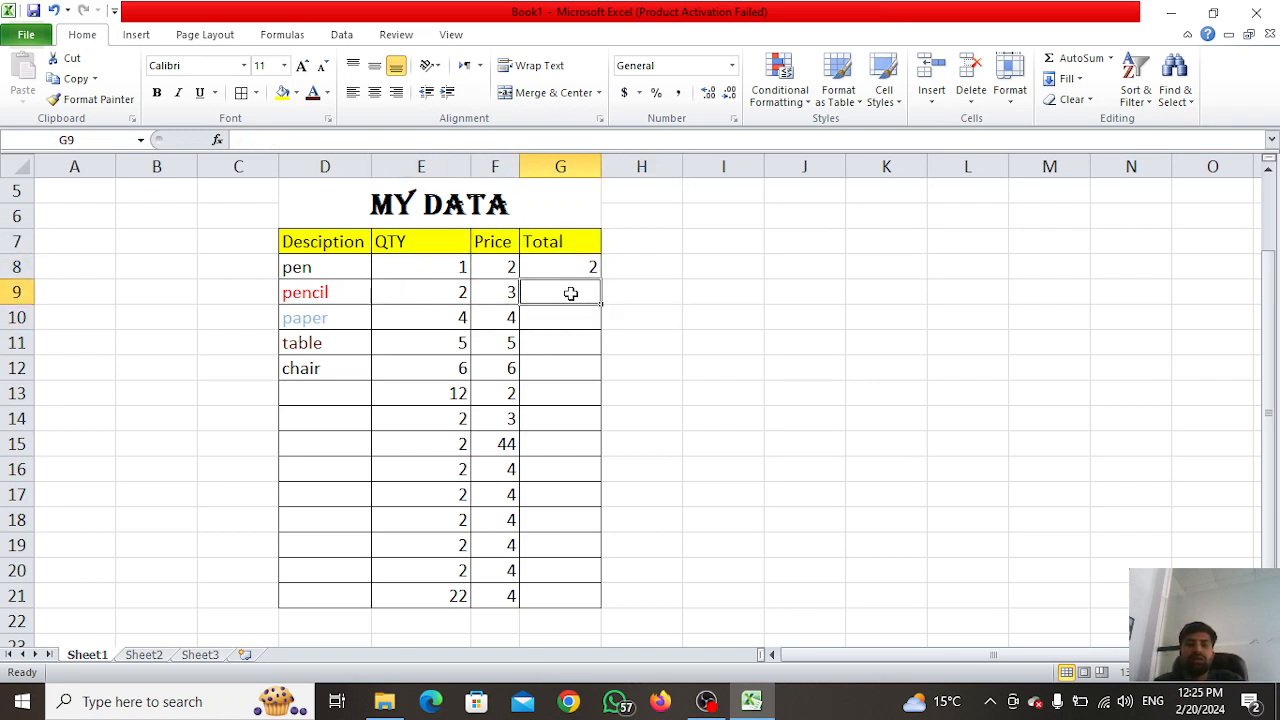
pyautogui.press('Down')
pyautogui.press('Down')
pyautogui.press('Down')
pyautogui.press('Down')
pyautogui.press('Down')
pyautogui.press('Down')
pyautogui.press('Down')
pyautogui.press('Down')
pyautogui.press('Down')
pyautogui.press('Down')
pyautogui.press('Down')
pyautogui.press('Down')
pyautogui.press('Down')
pyautogui.press('Left')
pyautogui.press('Up')
pyautogui.press('Up')
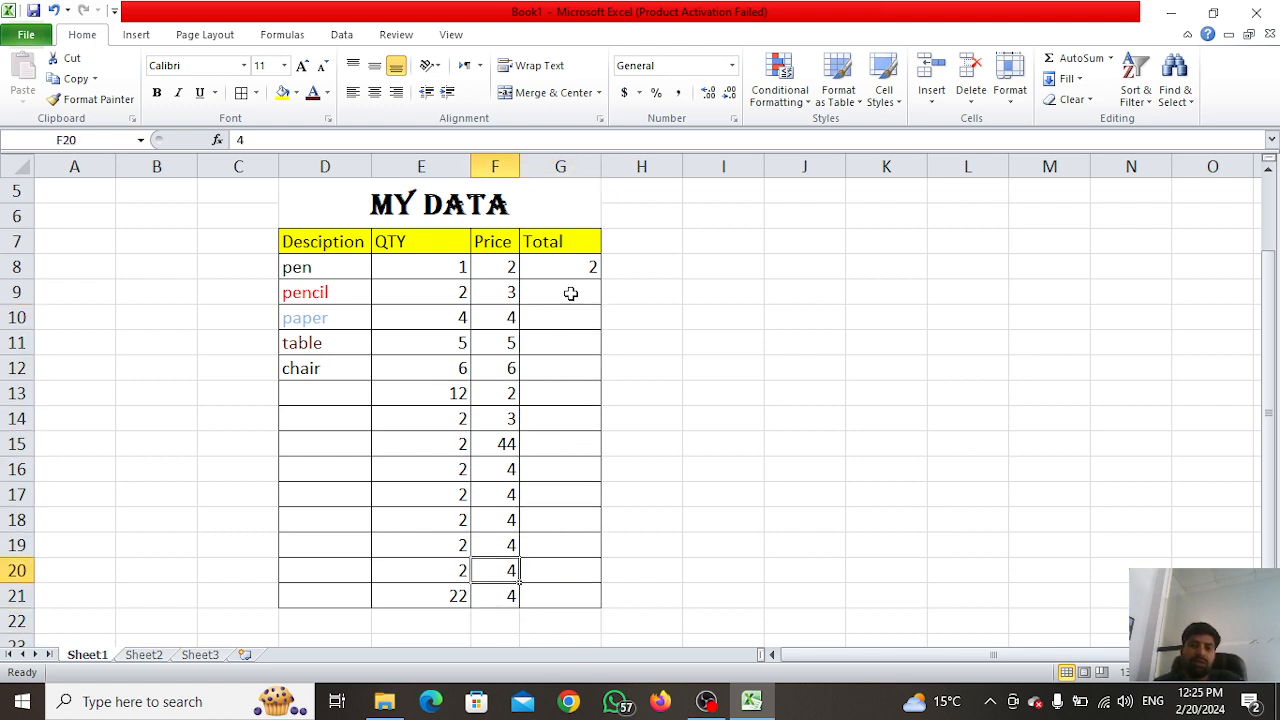
pyautogui.press('Up')
pyautogui.press('Up')
pyautogui.press('Up')
pyautogui.press('Up')
pyautogui.press('Up')
pyautogui.press('Up')
pyautogui.press('Up')
pyautogui.press('Up')
pyautogui.press('Up')
pyautogui.press('Up')
pyautogui.press('Up')
pyautogui.press('Up')
pyautogui.press('Right')
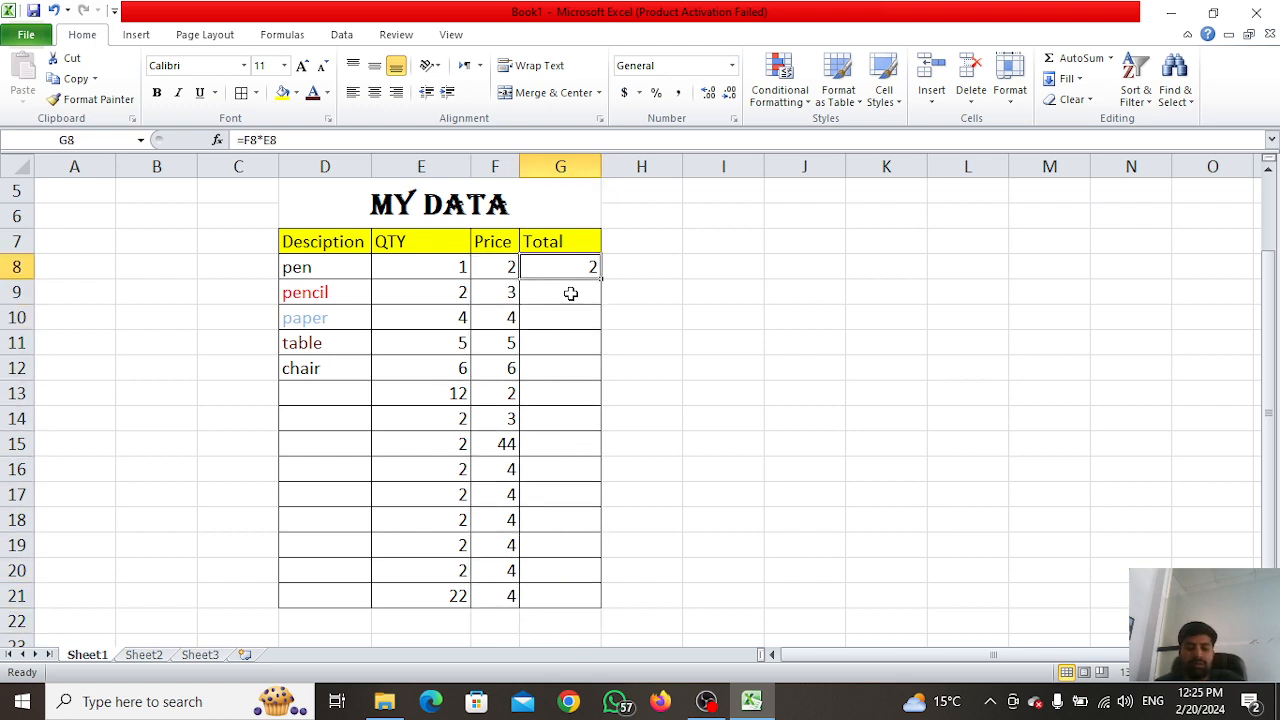
# - Fill the G8 formula down the Total column through G21
pyautogui.hotkey('shift', 'Down')
pyautogui.hotkey('shift', 'Down')
pyautogui.hotkey('shift', 'Down')
pyautogui.hotkey('shift', 'Down')
pyautogui.hotkey('shift', 'Down')
pyautogui.hotkey('shift', 'Down')
pyautogui.hotkey('shift', 'Down')
pyautogui.hotkey('shift', 'Down')
pyautogui.hotkey('shift', 'Down')
pyautogui.hotkey('shift', 'Down')
pyautogui.hotkey('shift', 'Down')
pyautogui.hotkey('shift', 'Down')
pyautogui.hotkey('shift', 'Down')
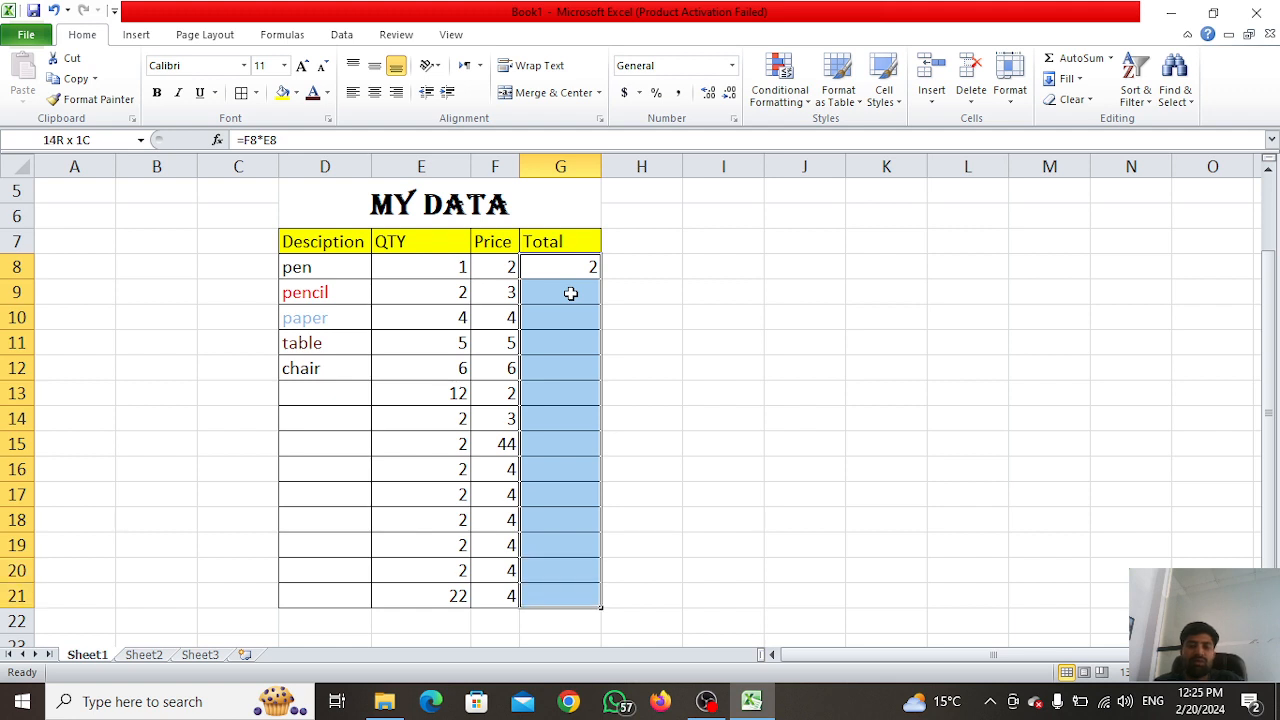
pyautogui.hotkey('shift', 'Up')
pyautogui.hotkey('shift', 'Up')
pyautogui.hotkey('shift', 'Up')
pyautogui.hotkey('shift', 'Up')
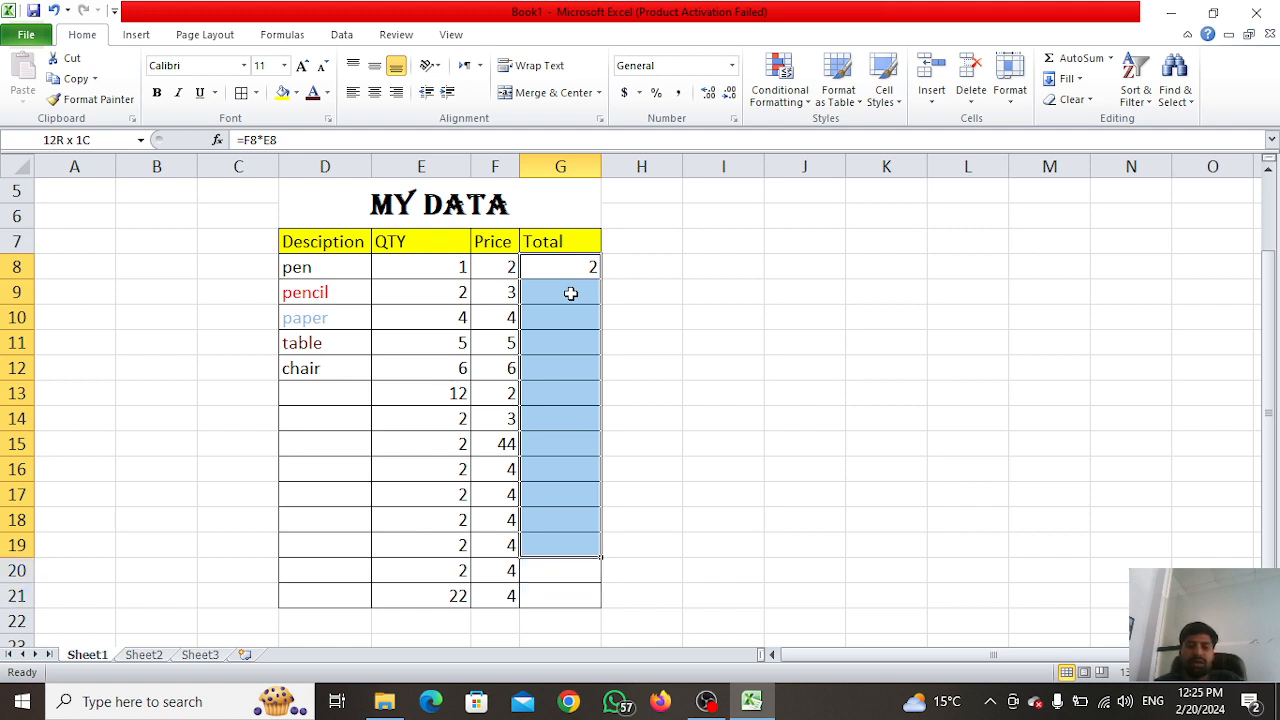
pyautogui.hotkey('shift', 'Down')
pyautogui.hotkey('shift', 'Down')
pyautogui.hotkey('shift', 'Down')
pyautogui.hotkey('shift', 'Down')
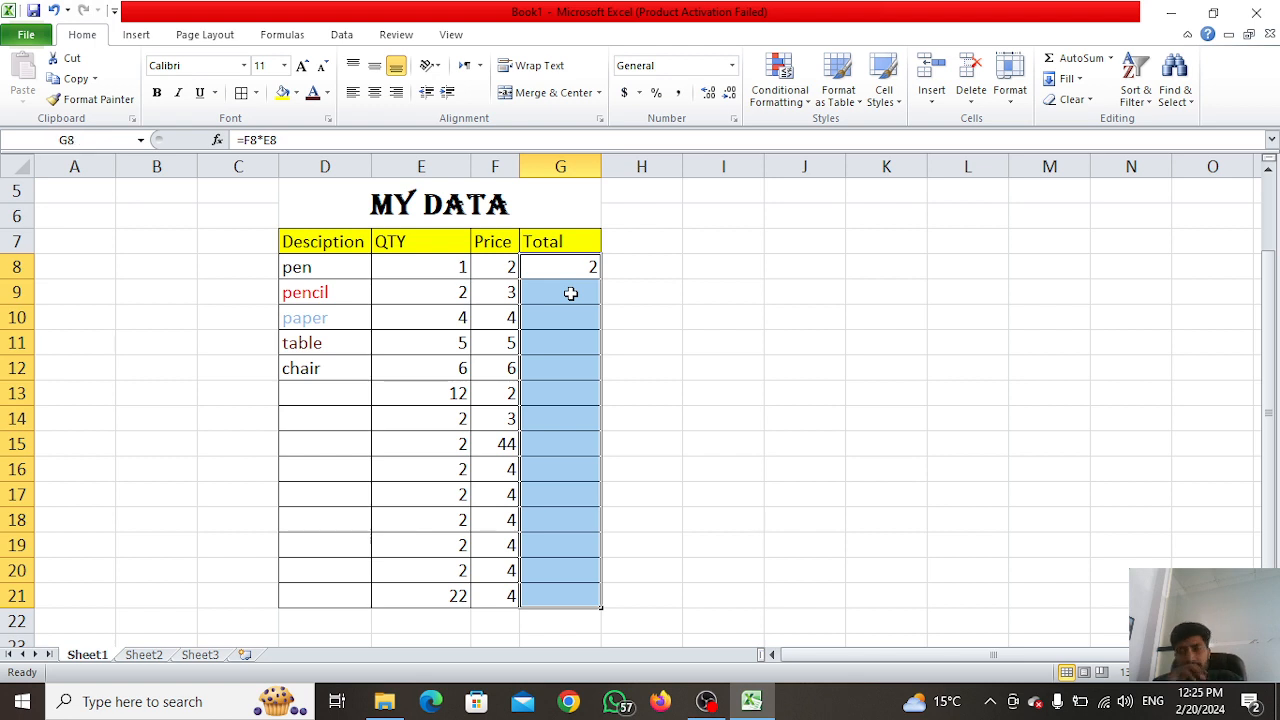
pyautogui.hotkey('ctrl', 'd')
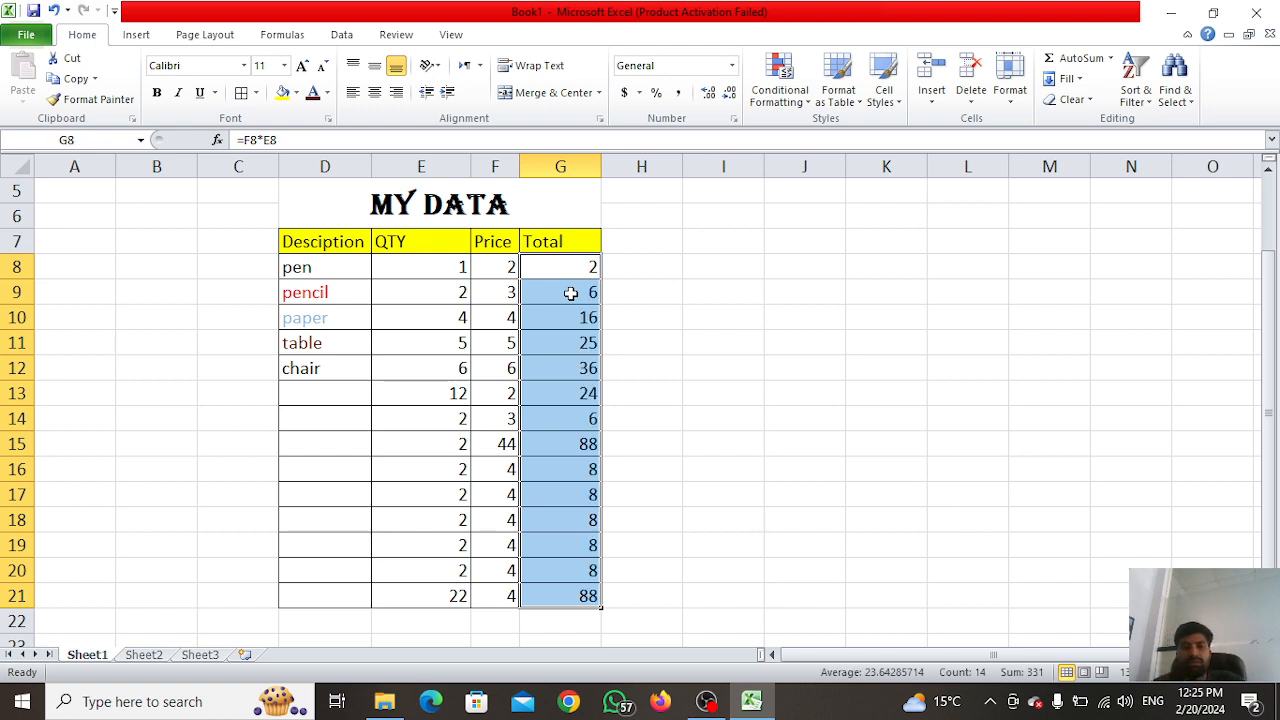
# - Add up the Total column from G8 down with AutoSum, placing the sum in G25
pyautogui.click(570, 293)
pyautogui.press('Up')
pyautogui.press('Up')
pyautogui.press('Down')
pyautogui.press('Down')
pyautogui.press('Up')
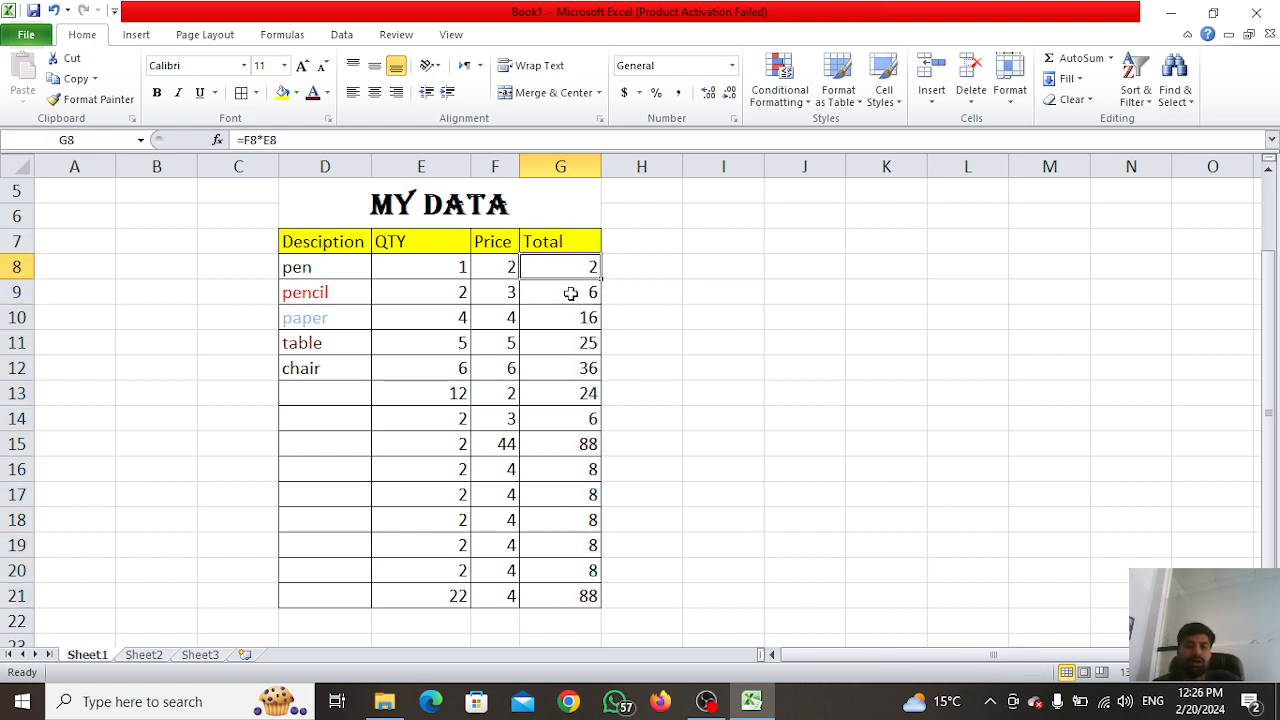
pyautogui.press('Up')
pyautogui.press('Down')
pyautogui.hotkey('shift', 'Down')
pyautogui.hotkey('shift', 'Down')
pyautogui.hotkey('shift', 'Down')
pyautogui.hotkey('shift', 'Down')
pyautogui.hotkey('shift', 'Down')
pyautogui.hotkey('shift', 'Down')
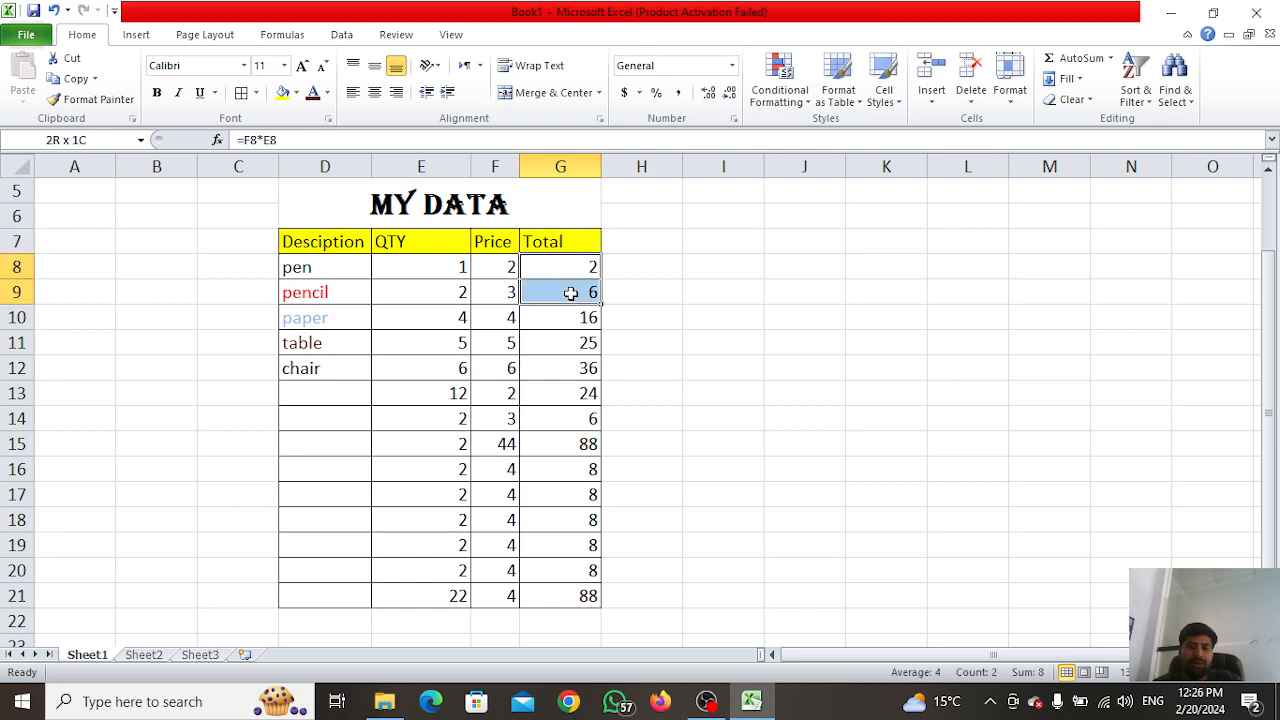
pyautogui.hotkey('shift', 'Down')
pyautogui.hotkey('shift', 'Down')
pyautogui.hotkey('shift', 'Down')
pyautogui.hotkey('shift', 'Down')
pyautogui.hotkey('shift', 'Down')
pyautogui.hotkey('shift', 'Down')
pyautogui.hotkey('shift', 'Down')
pyautogui.hotkey('shift', 'Down')
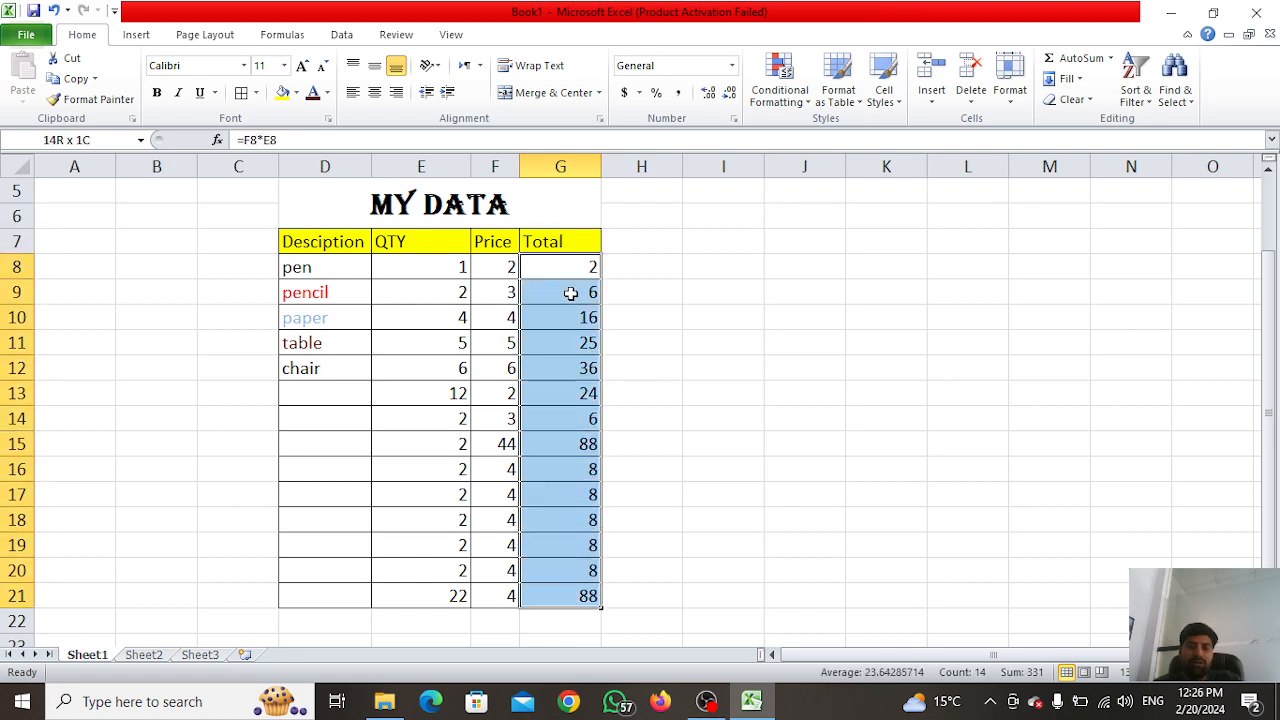
pyautogui.hotkey('shift', 'Down')
pyautogui.hotkey('shift', 'Down')
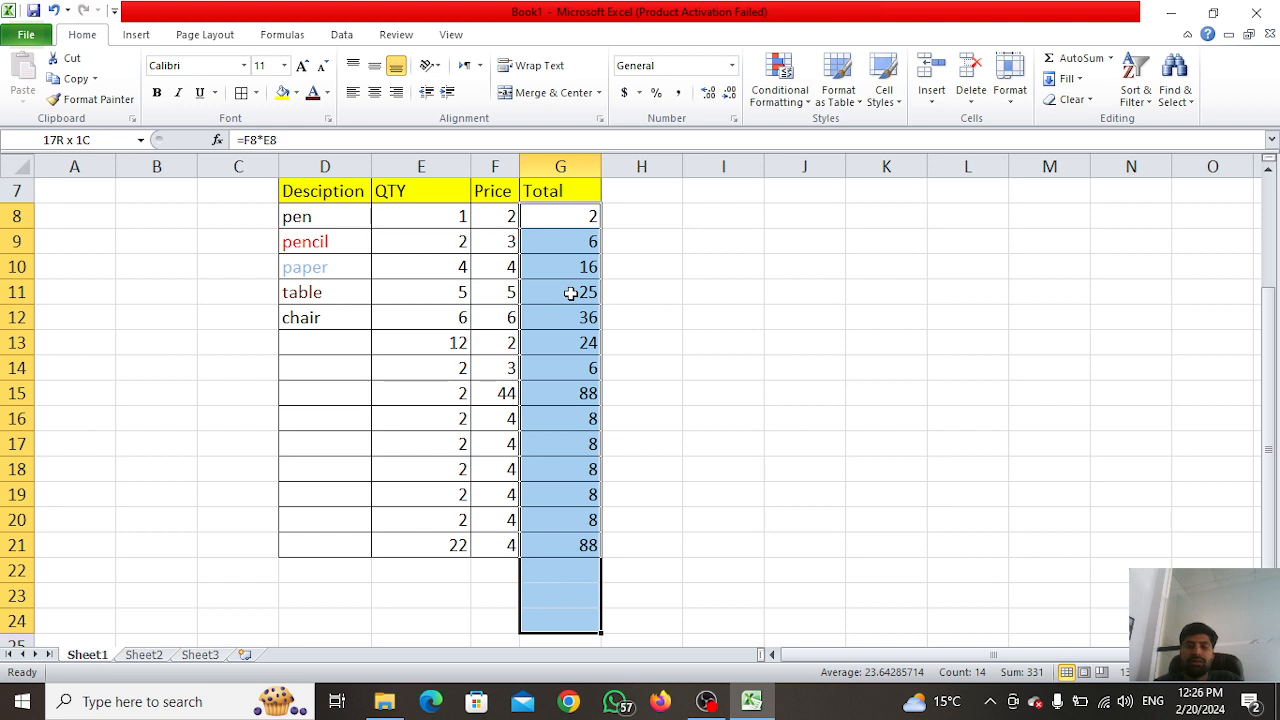
pyautogui.hotkey('shift', 'Down')
pyautogui.click(1060, 58)
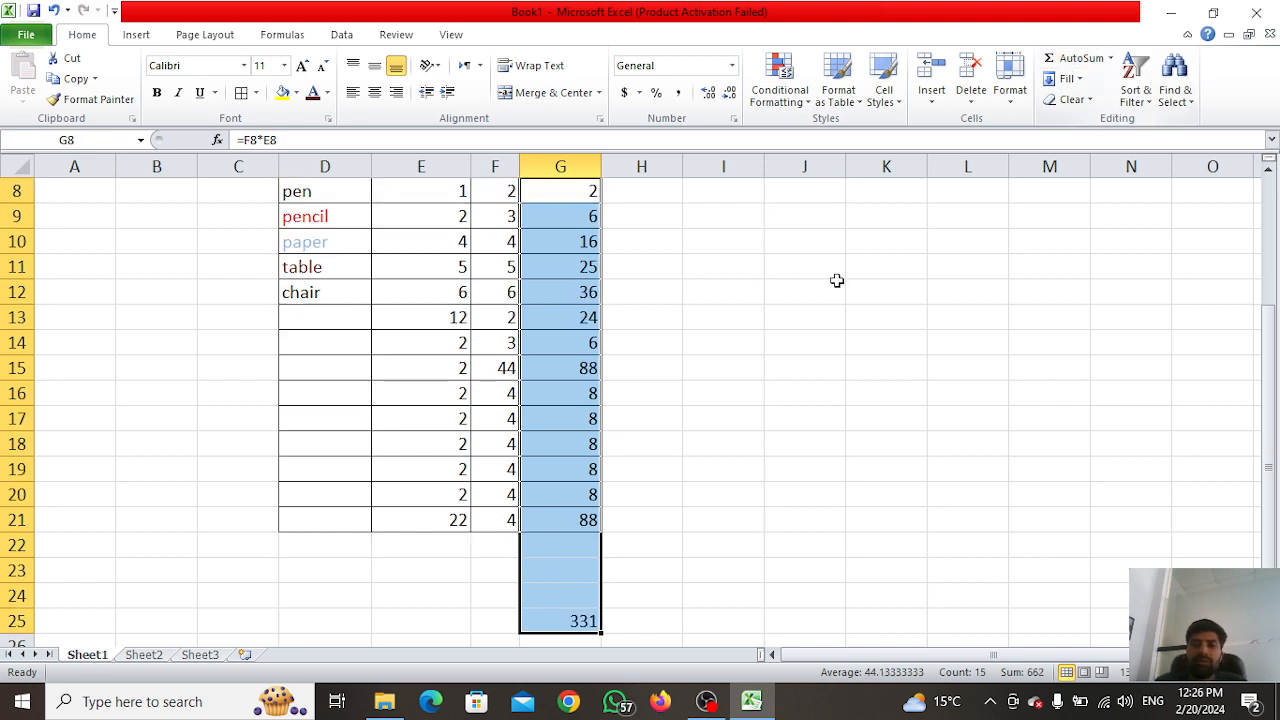
pyautogui.doubleClick(700, 446)
pyautogui.press('Return')
pyautogui.press('Left')
pyautogui.press('Down')
pyautogui.press('Down')
pyautogui.press('Down')
pyautogui.press('Down')
pyautogui.press('Down')
pyautogui.press('Down')
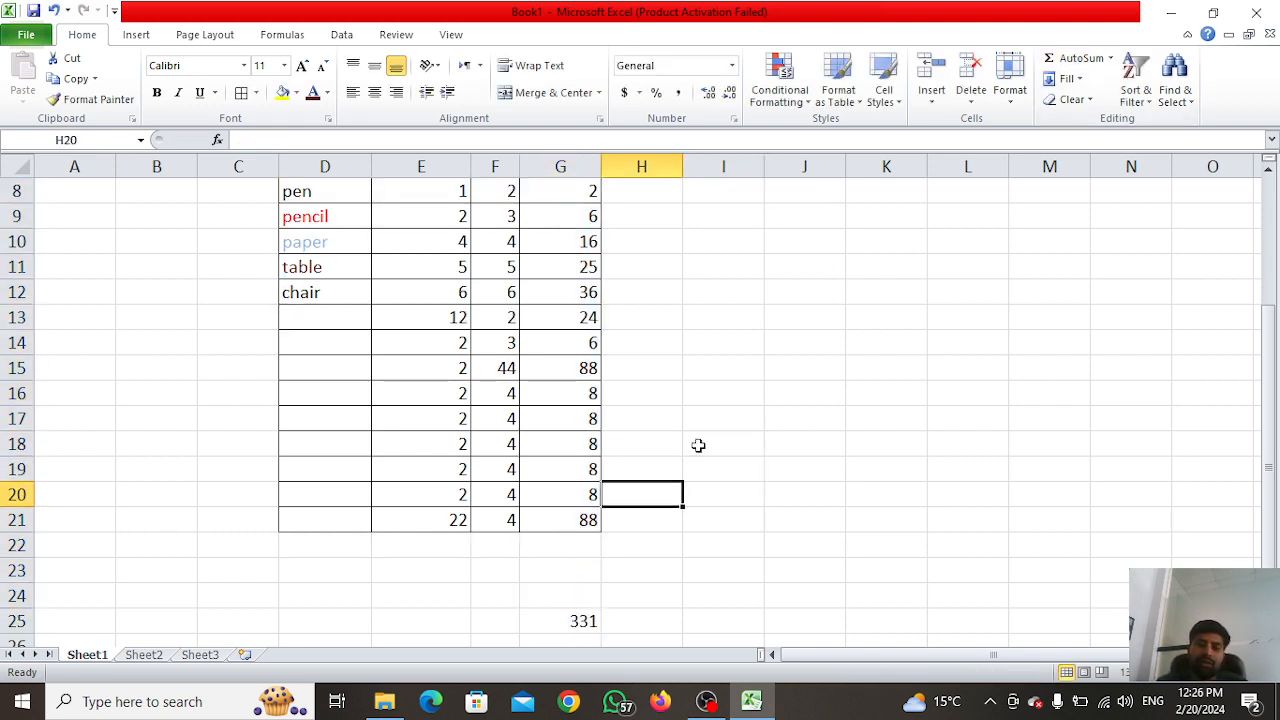
pyautogui.press('Left')
pyautogui.press('Up')
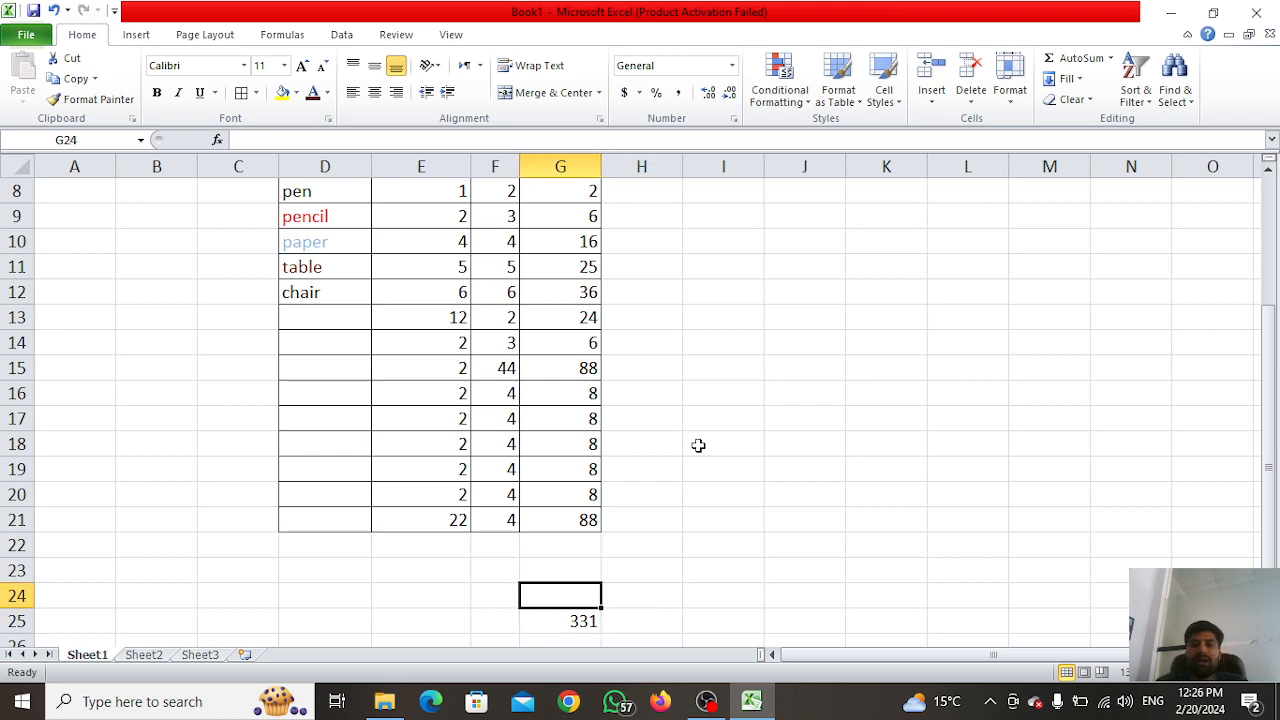
pyautogui.click(185, 378)
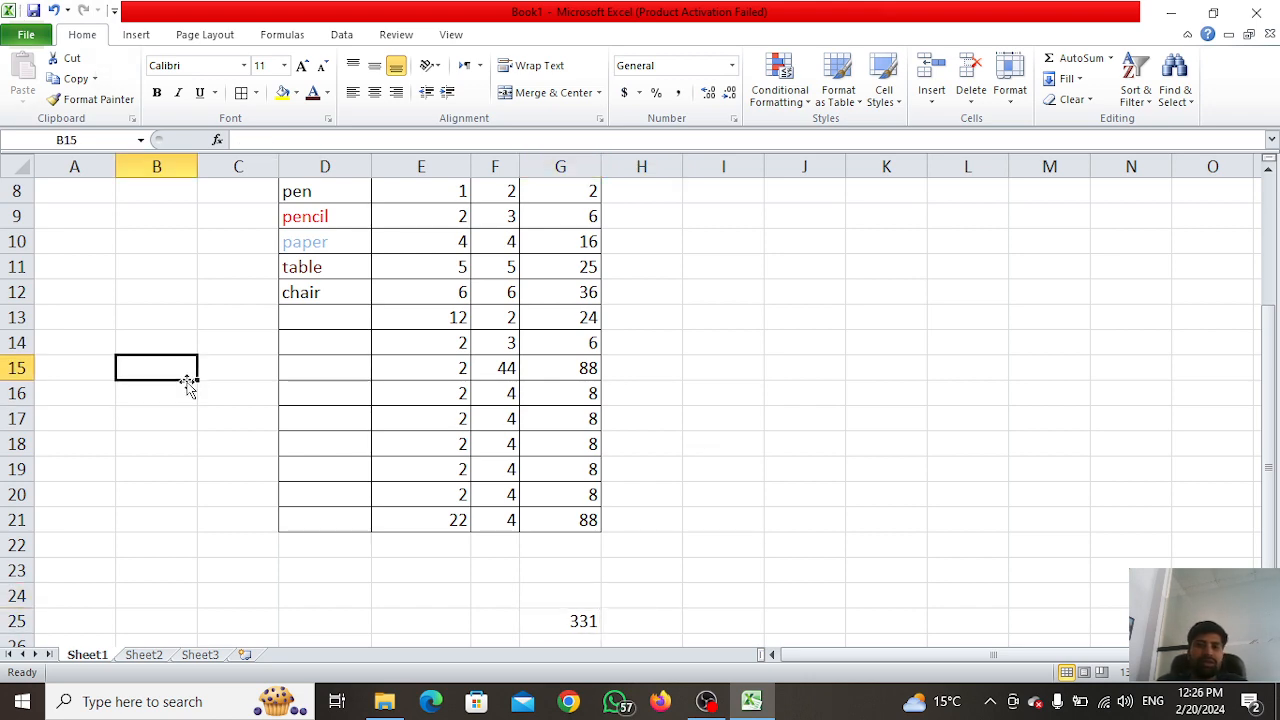
pyautogui.press('Up')
pyautogui.press('Up')
pyautogui.press('Up')
pyautogui.press('Up')
pyautogui.press('Up')
pyautogui.press('Up')
pyautogui.press('Up')
pyautogui.press('Up')
pyautogui.press('Up')
pyautogui.press('Up')
pyautogui.press('Up')
pyautogui.press('Right')
pyautogui.press('Right')
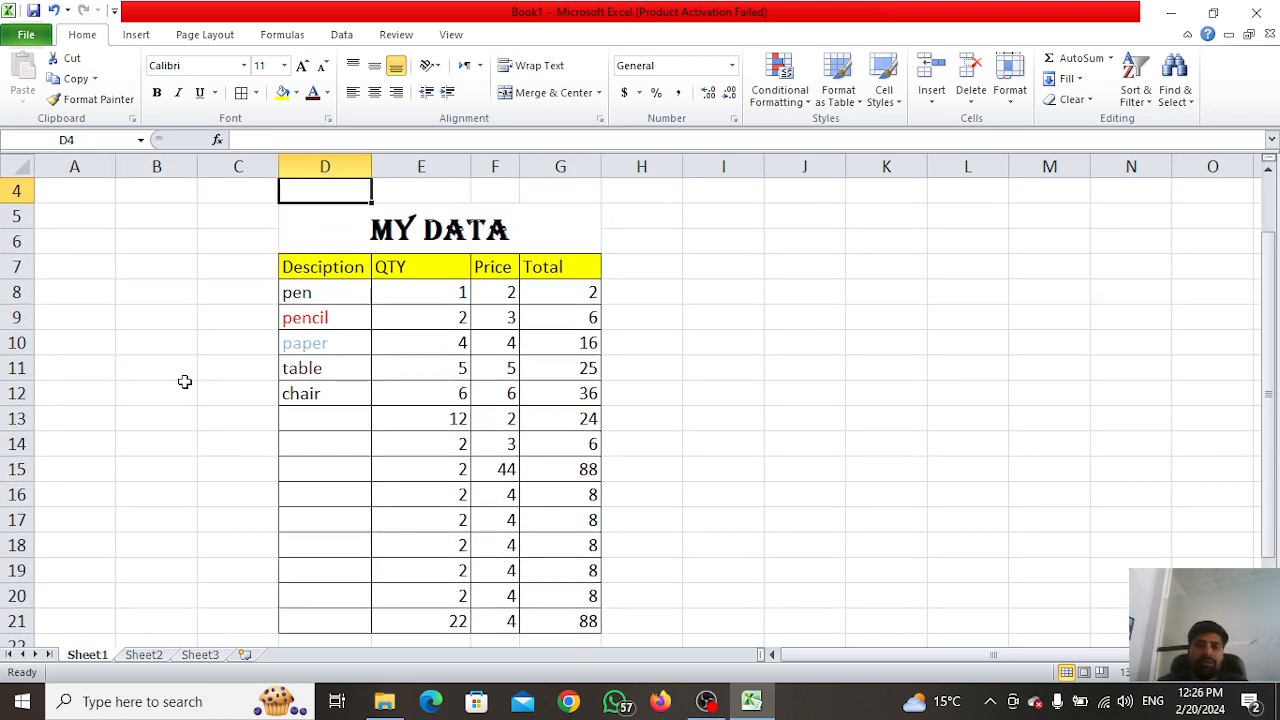
pyautogui.press('Right')
pyautogui.press('Down')
pyautogui.press('Down')
pyautogui.press('Down')
pyautogui.press('Down')
pyautogui.press('Left')
pyautogui.press('Up')
pyautogui.press('Left')
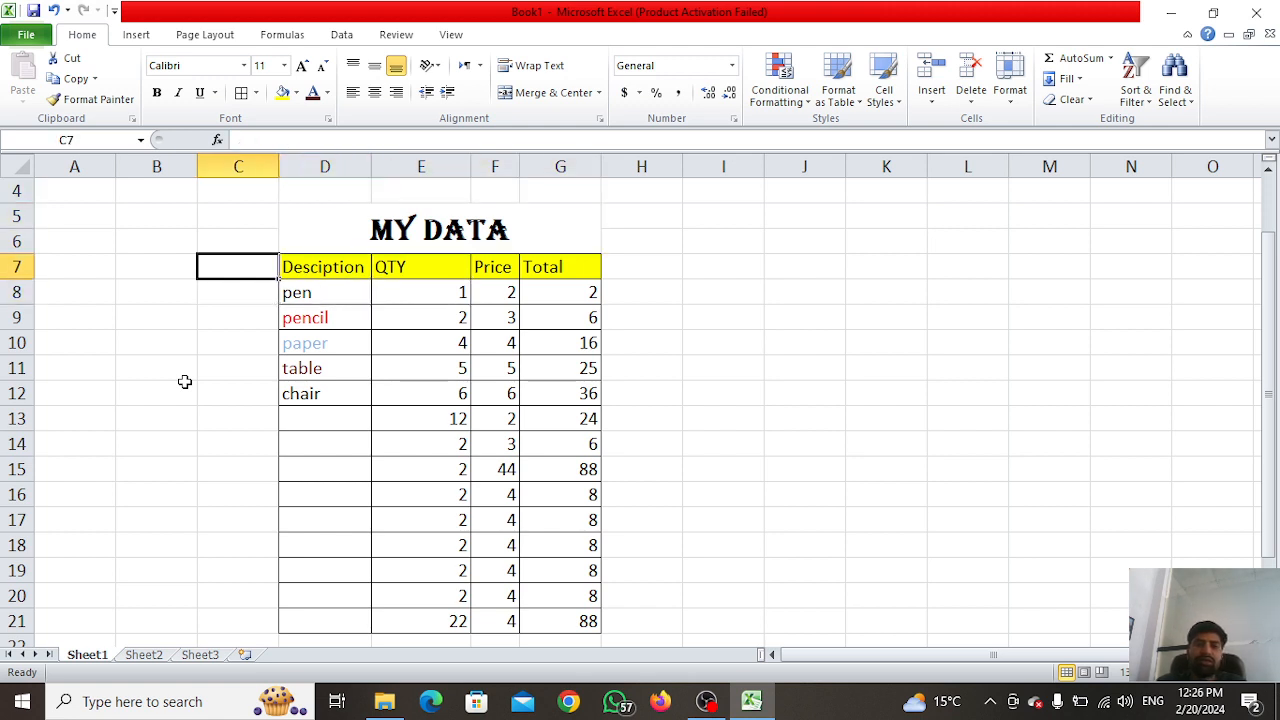
pyautogui.press('Right')
pyautogui.press('Right')
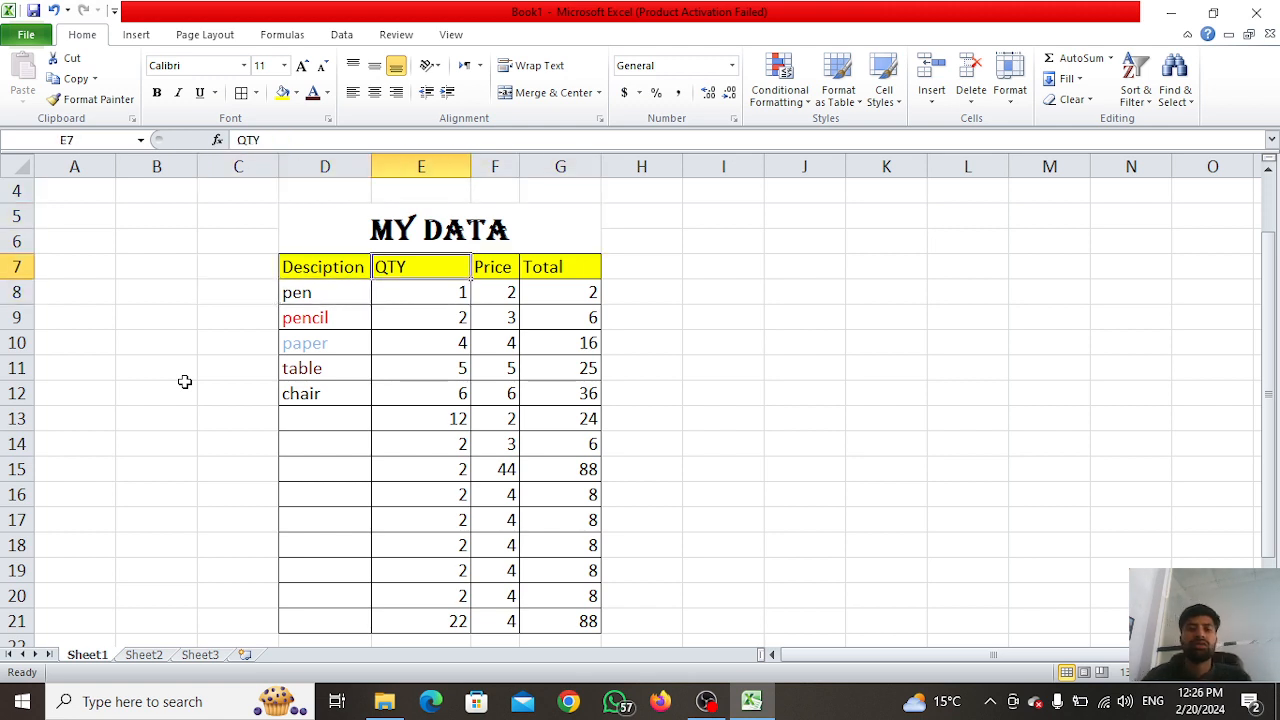
pyautogui.press('Right')
pyautogui.press('Right')
pyautogui.press('Down')
pyautogui.press('Down')
pyautogui.press('Down')
pyautogui.press('Down')
pyautogui.press('Down')
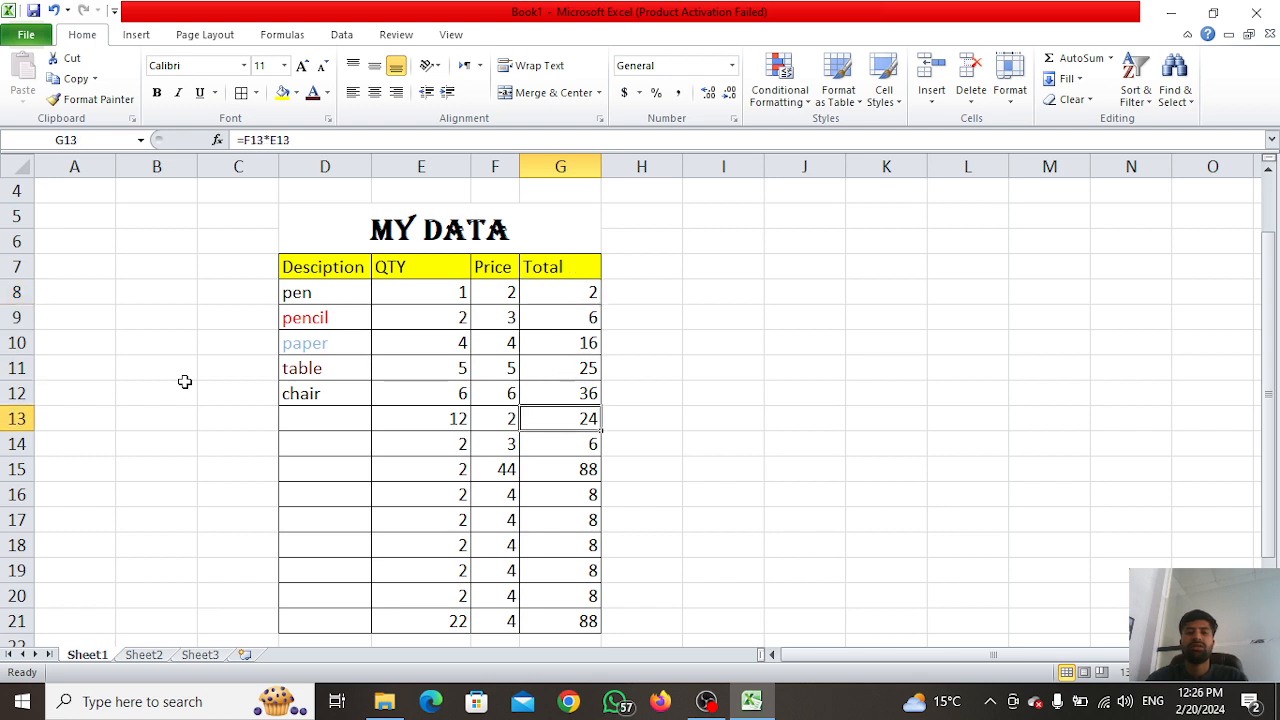
pyautogui.press('Up')
pyautogui.press('Down')
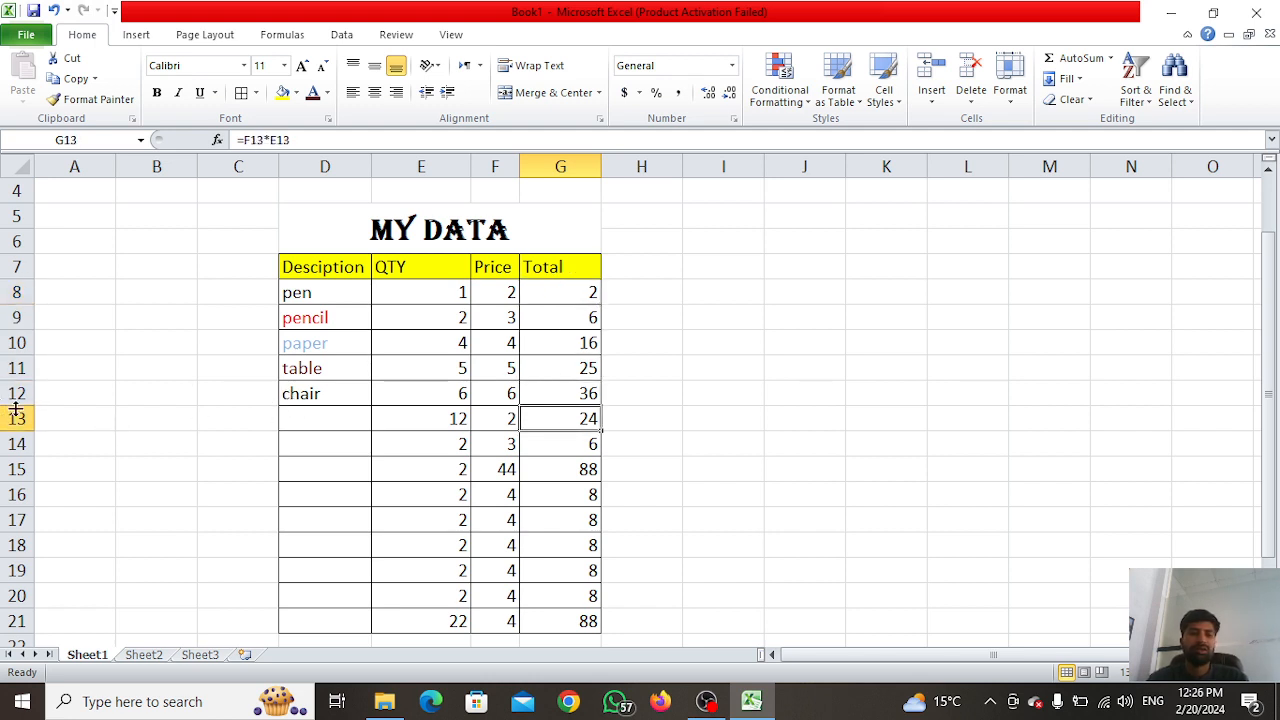
pyautogui.click(300, 423)
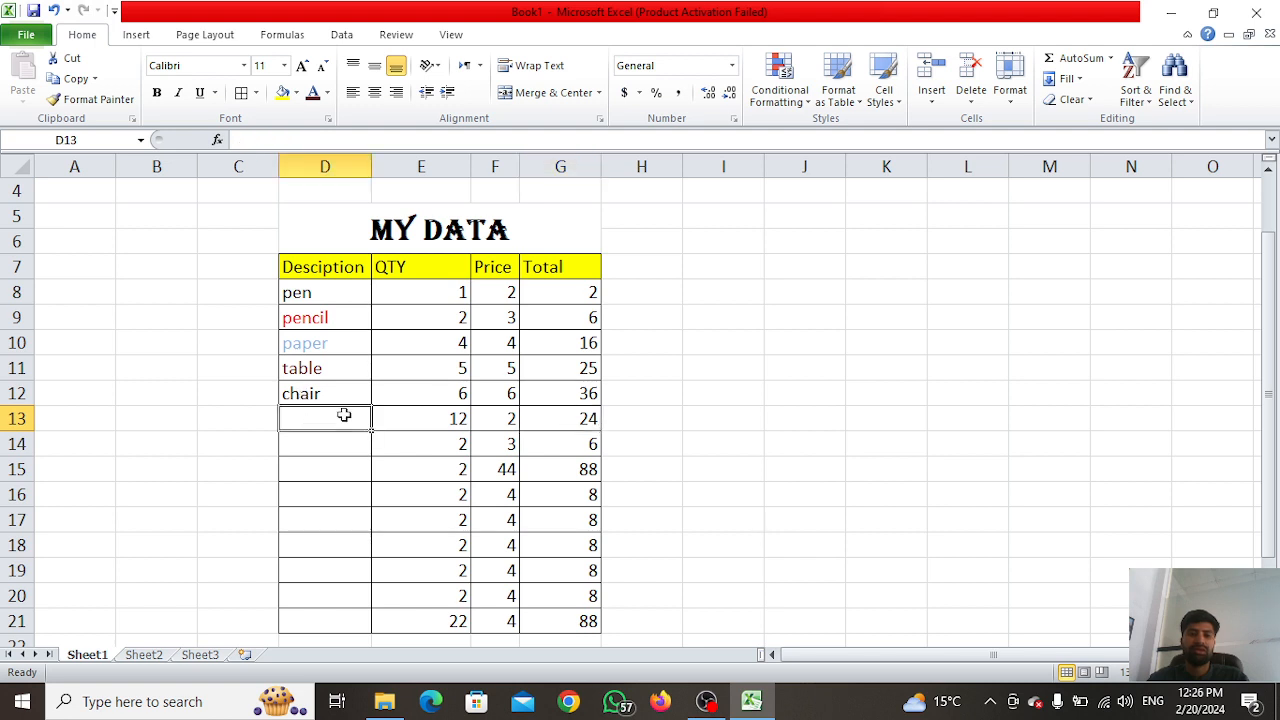
pyautogui.click(334, 290)
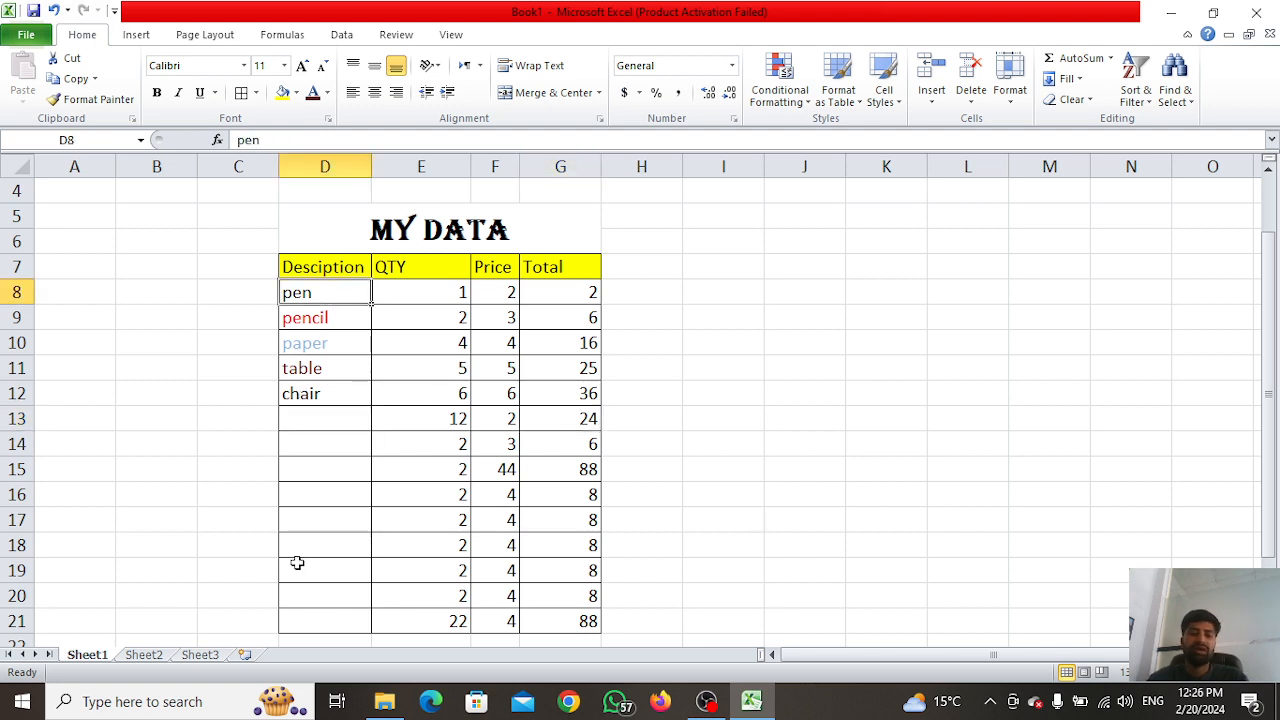
# - Rename the Sheet1 worksheet as Taks1
pyautogui.doubleClick(87, 655)
pyautogui.write('Taks')
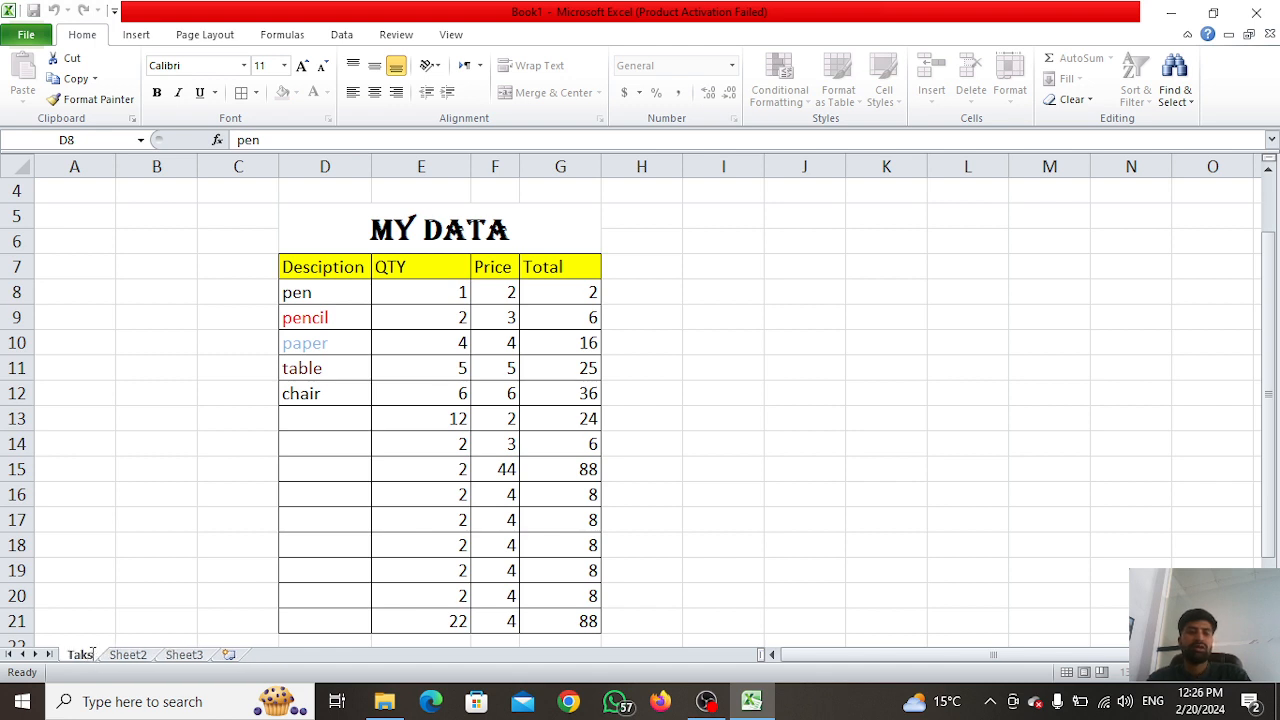
pyautogui.write('1')
pyautogui.press('Return')
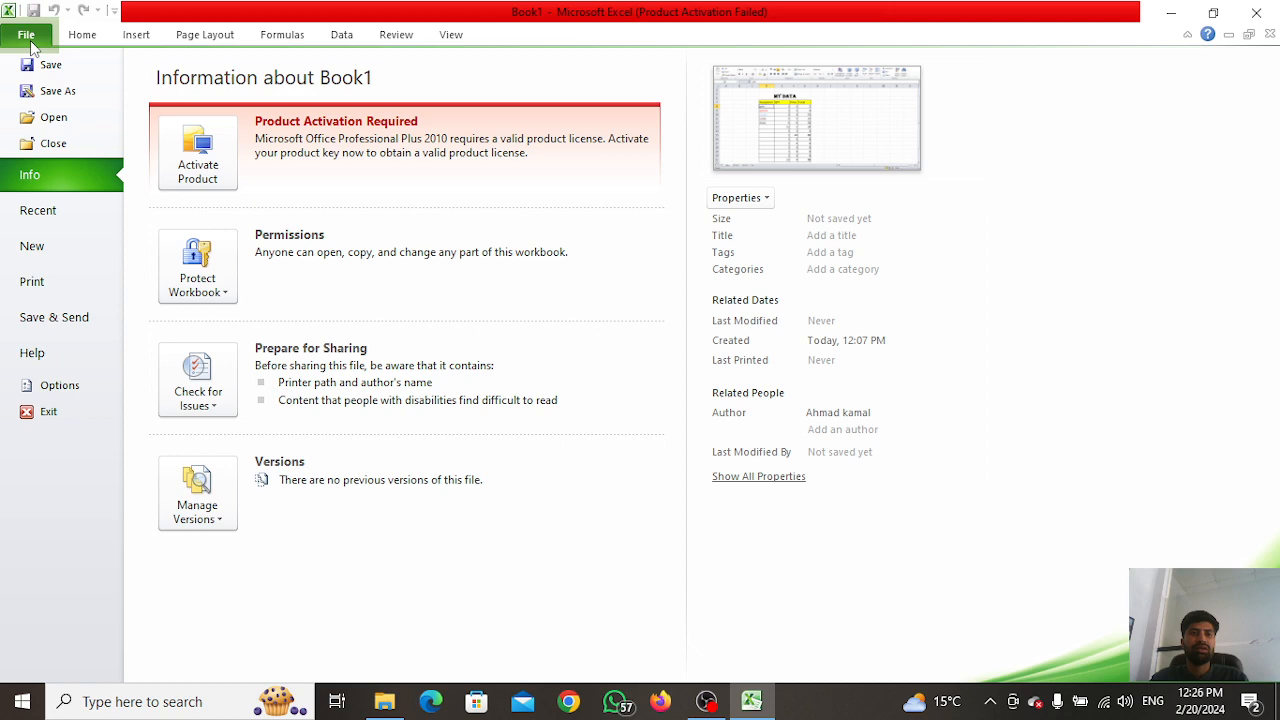
pyautogui.click(32, 38)
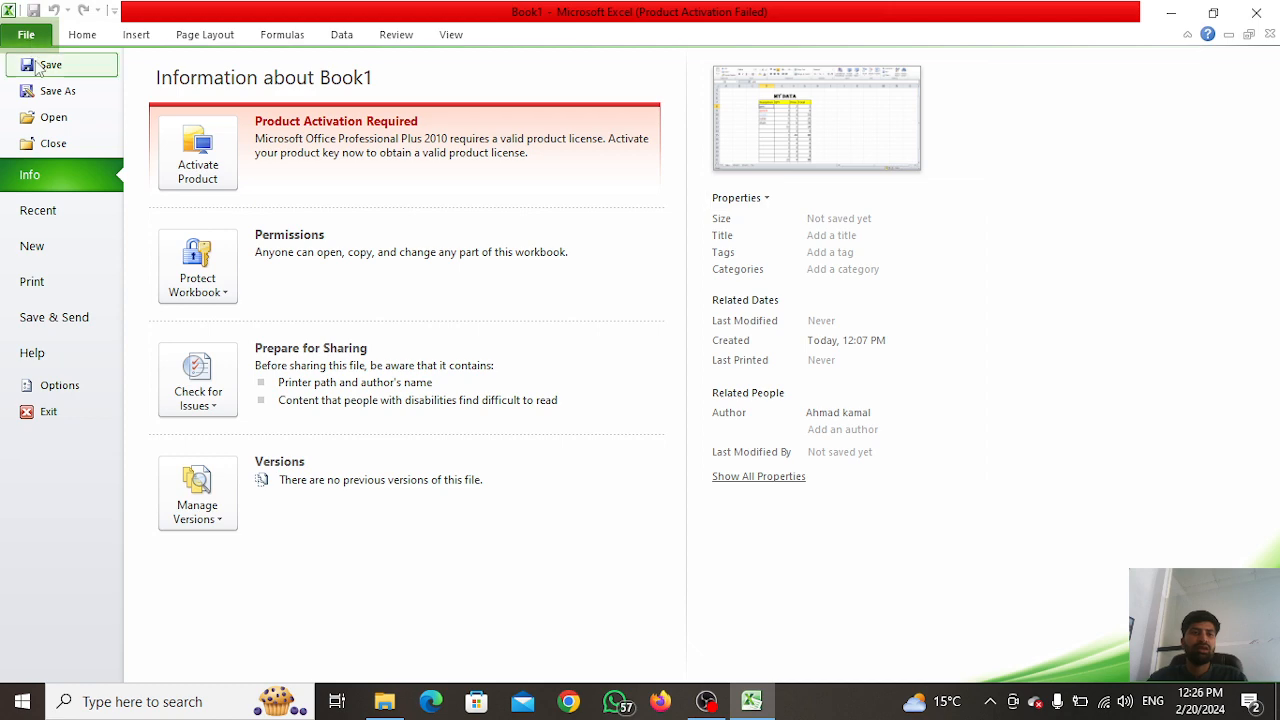
pyautogui.click(50, 90)
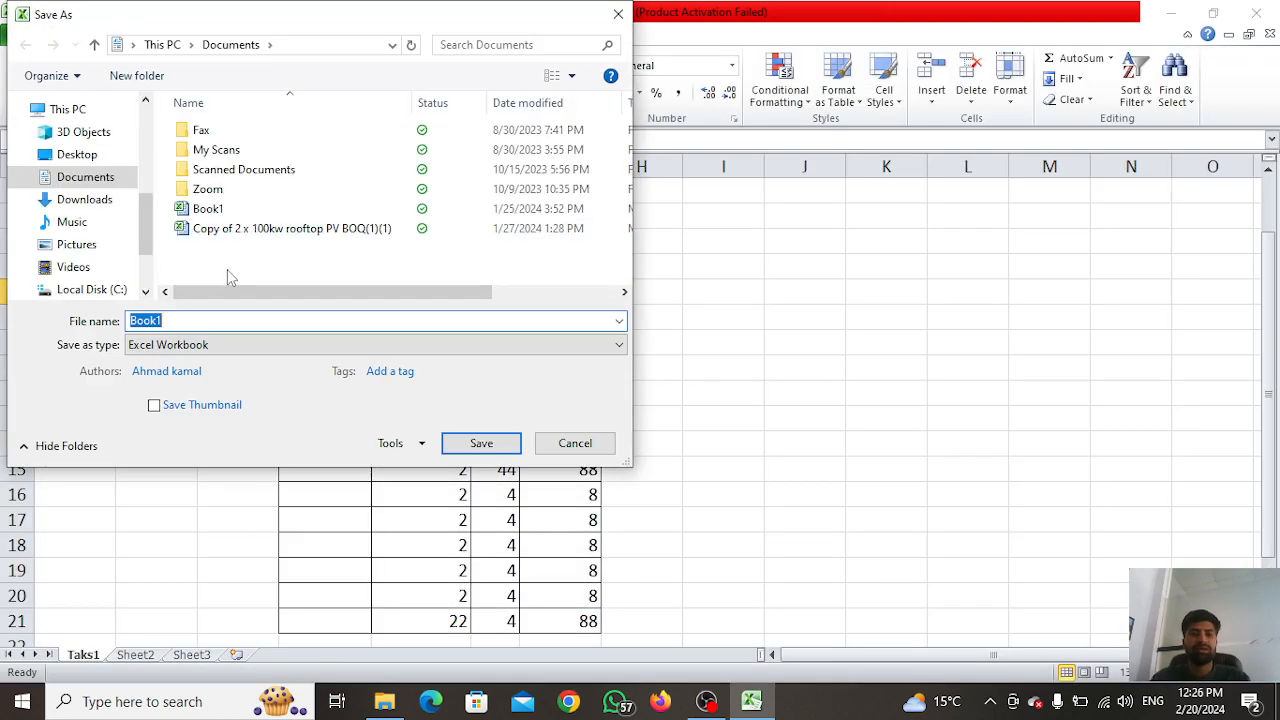
pyautogui.click(213, 344)
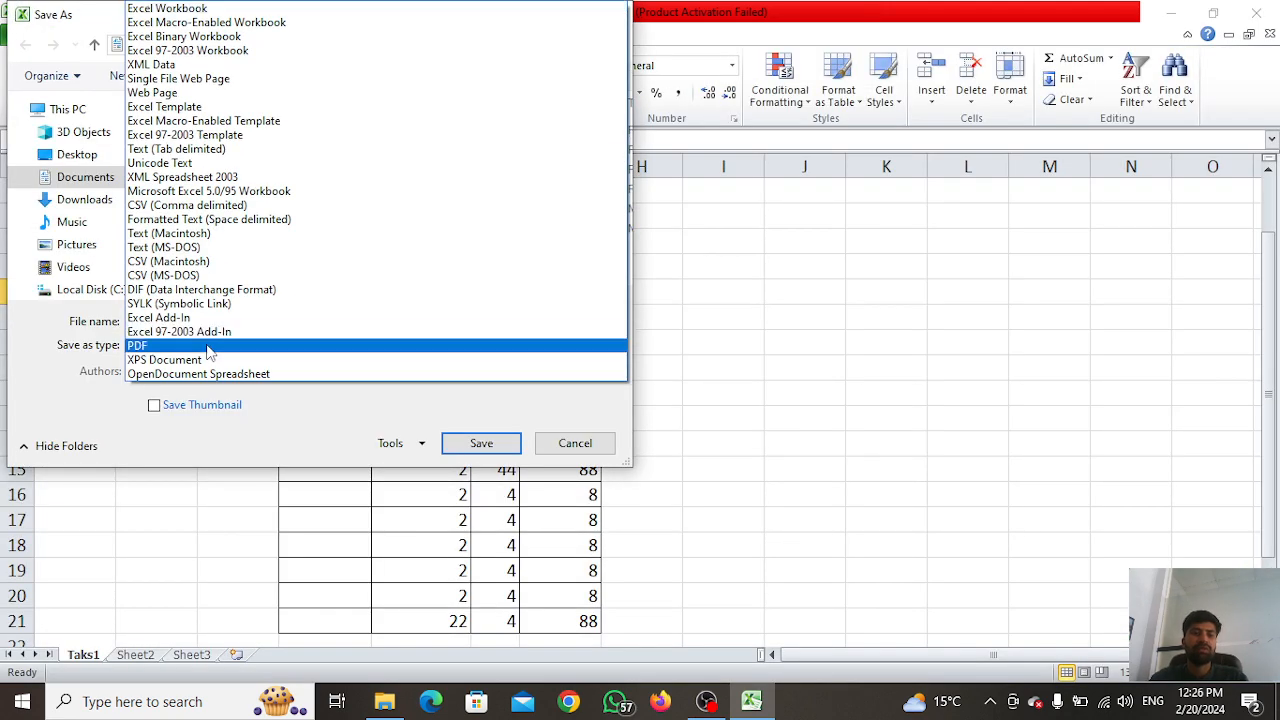
pyautogui.click(300, 409)
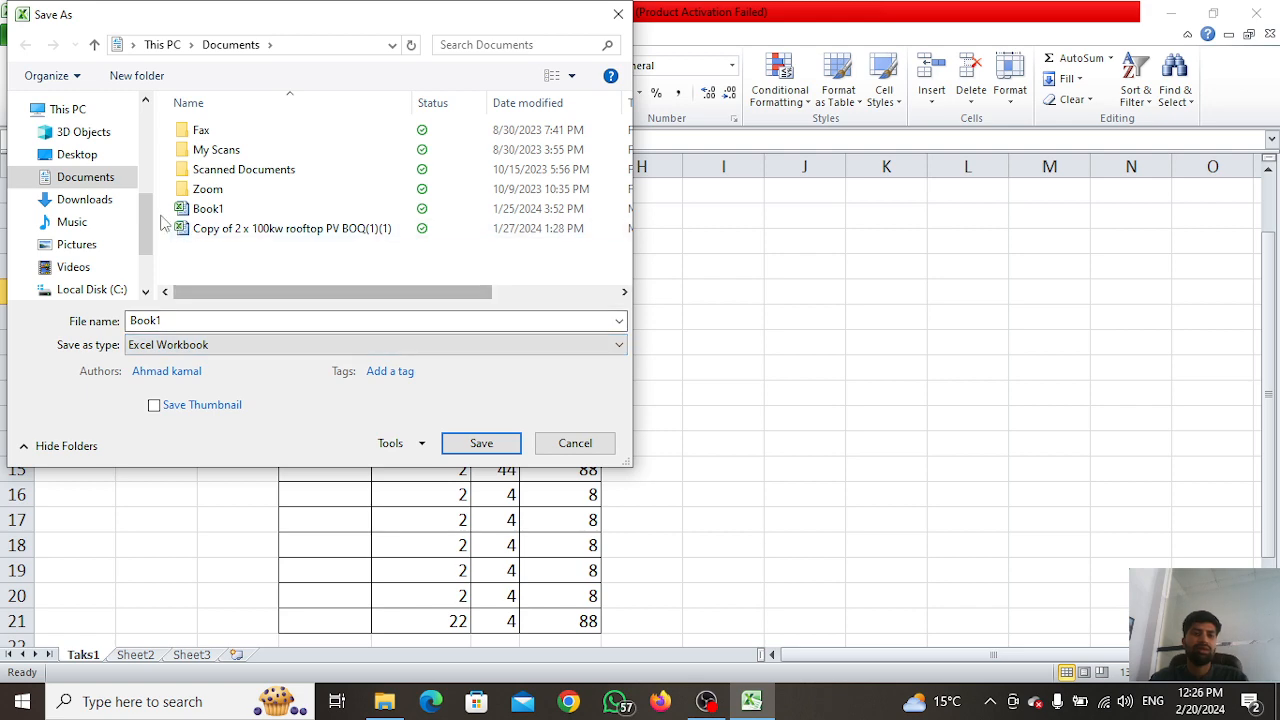
pyautogui.click(575, 443)
# - Start saving the workbook
pyautogui.click(685, 492)
pyautogui.hotkey('ctrl', 's')
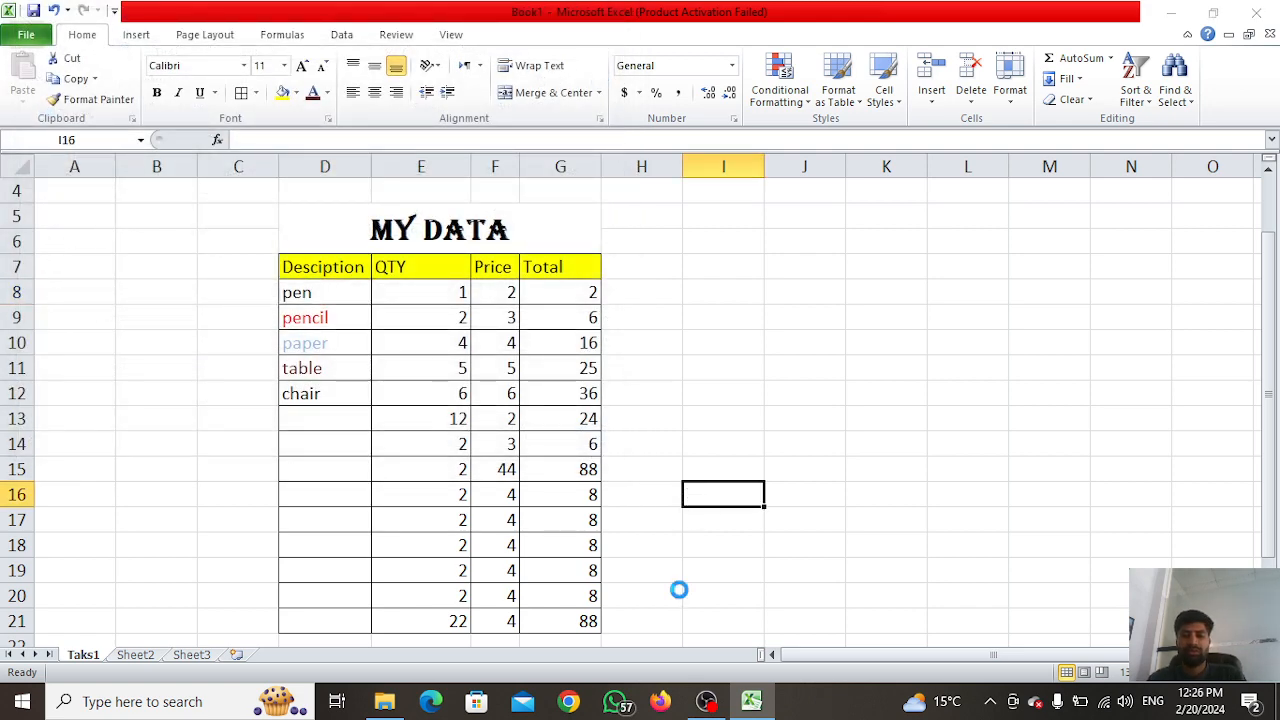